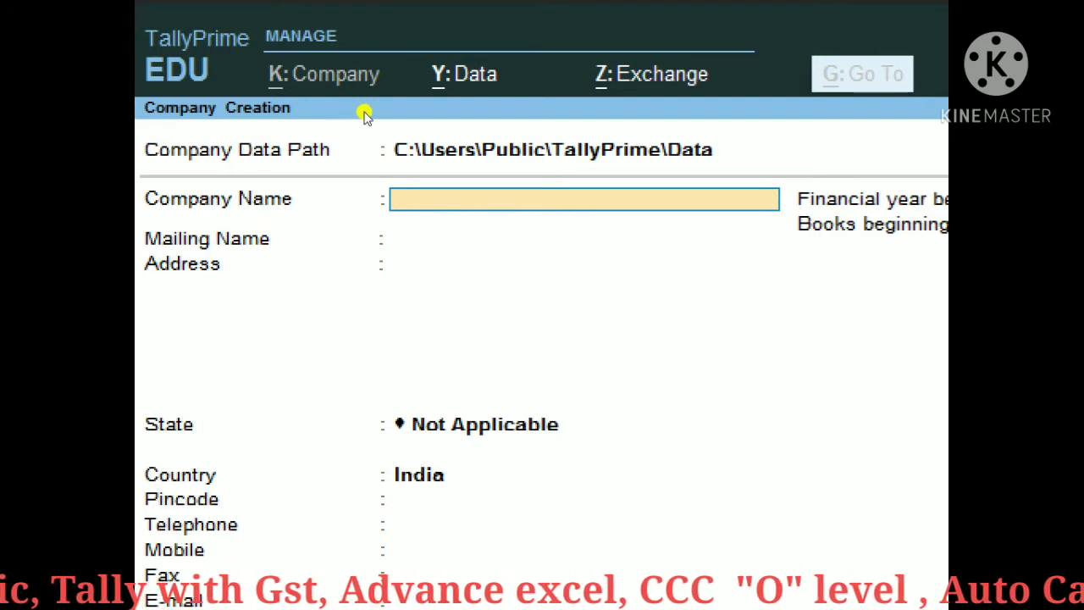
Step: Name the company 'Final Account Q 2' and keep the same mailing name
type("Fin")
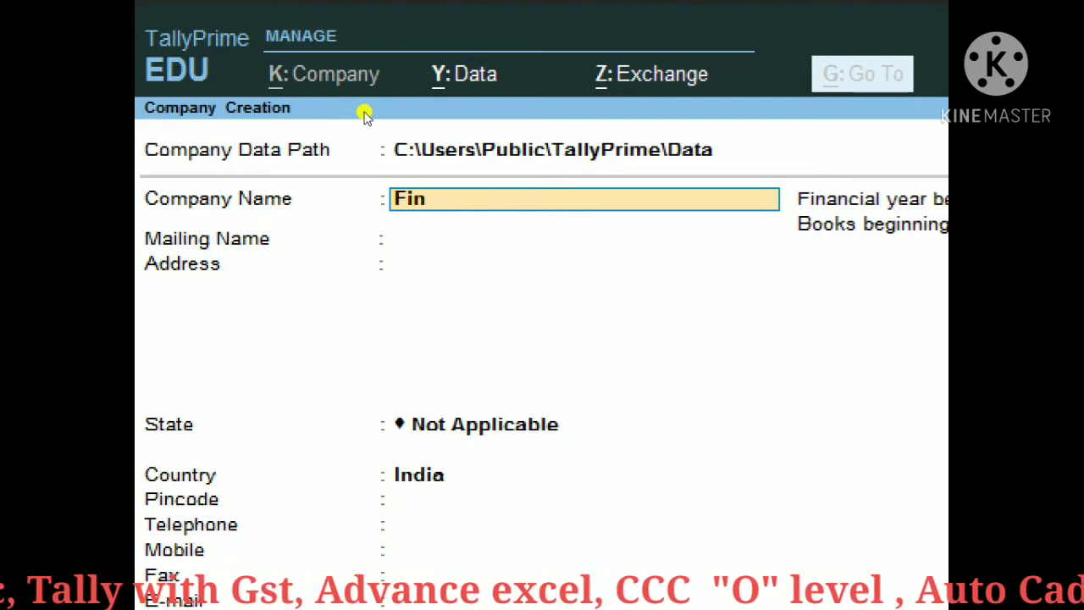
type("n")
key("BackSpace")
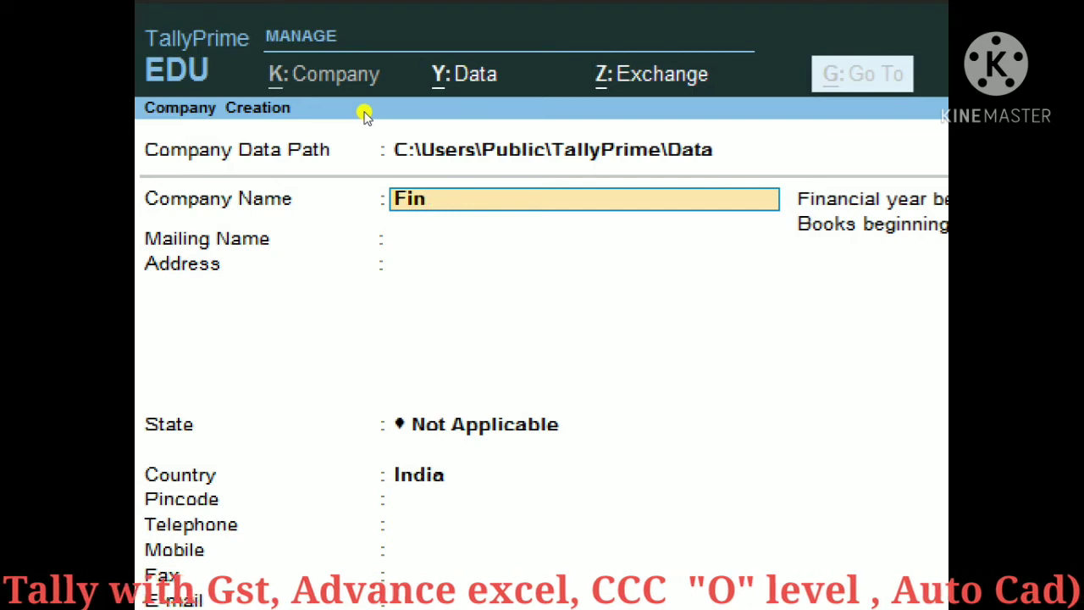
type("al Account")
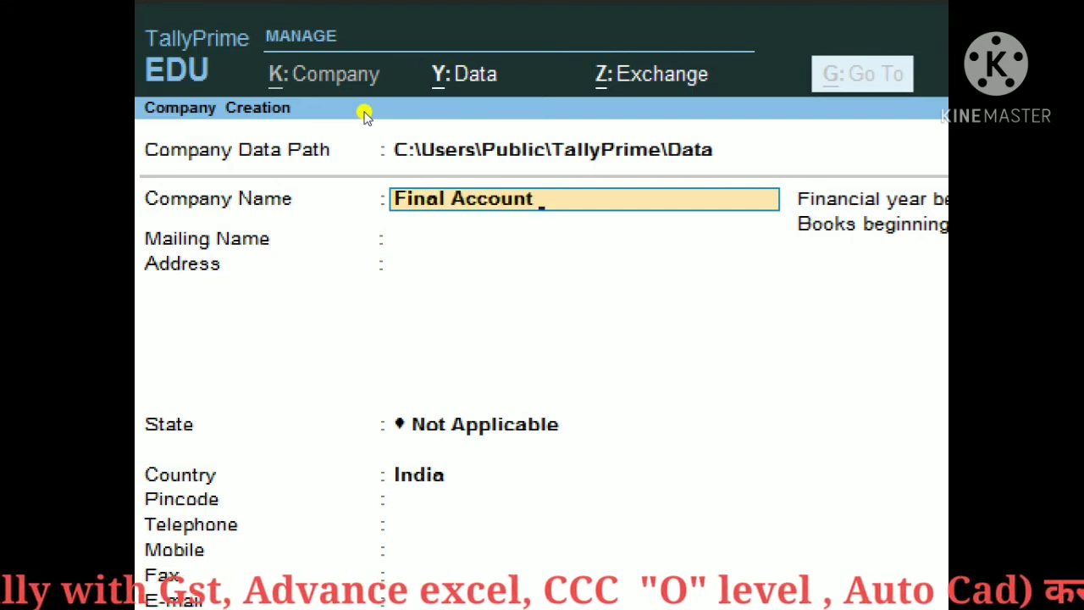
type(" !")
key("BackSpace")
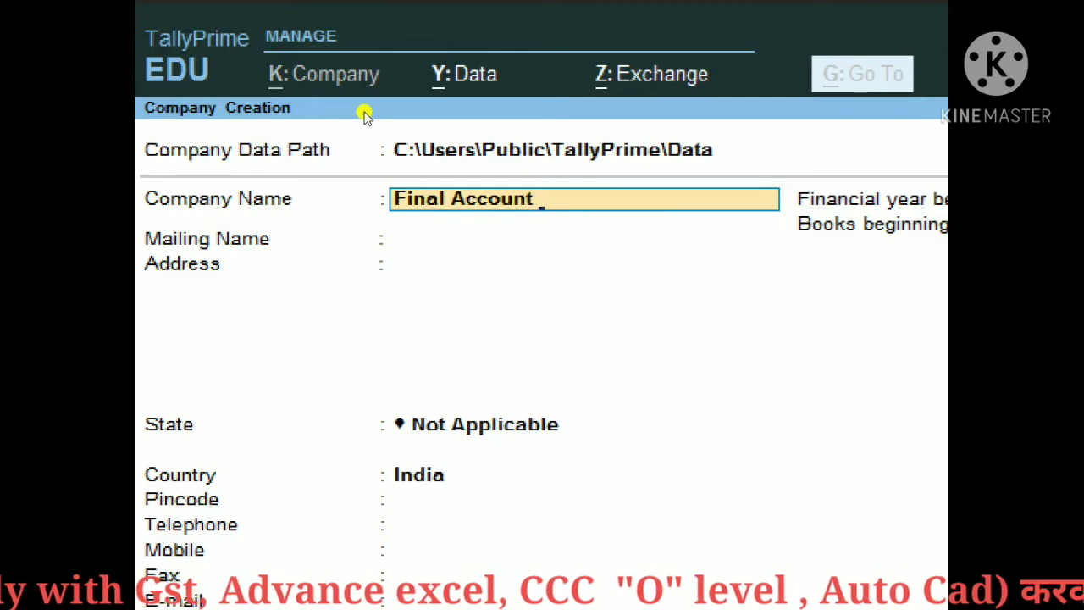
type("Q")
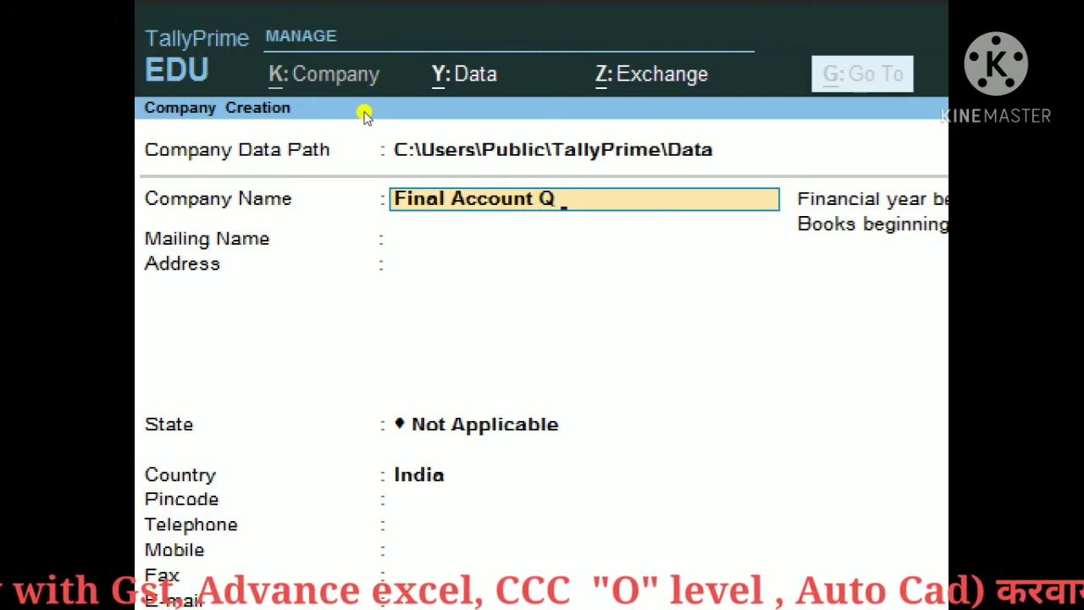
type(" 2")
key("Return")
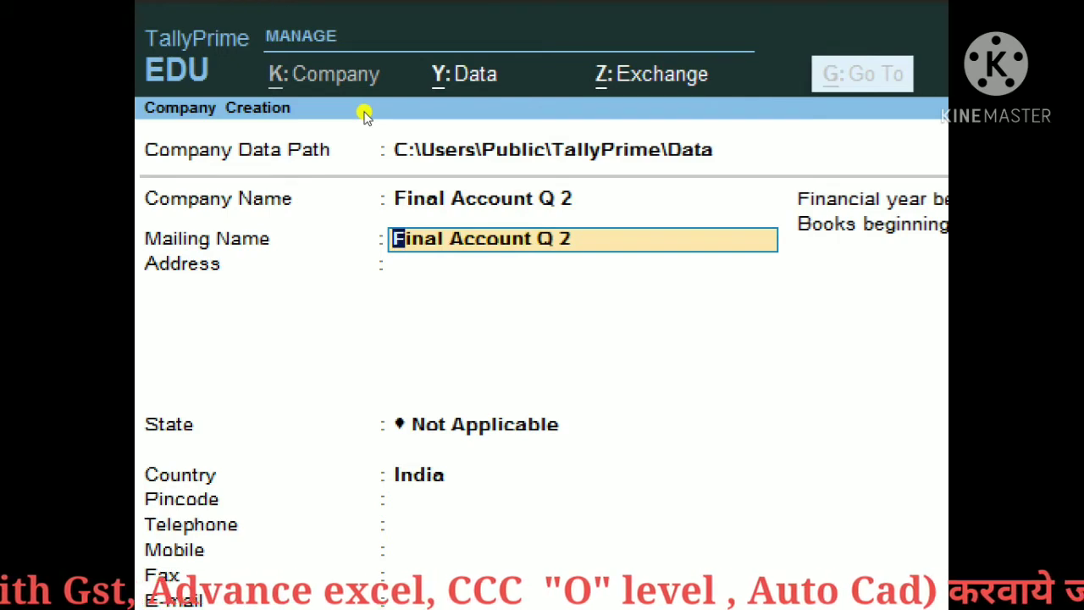
key("Return")
Step: Fill in the two-line company address and move on to State
type("D ")
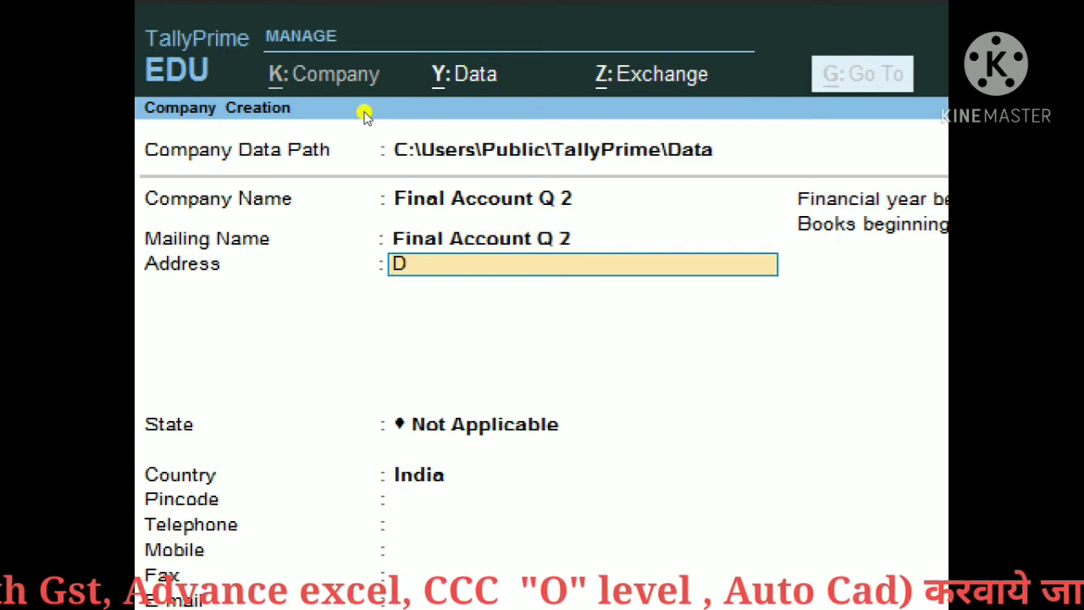
type("A")
key("BackSpace")
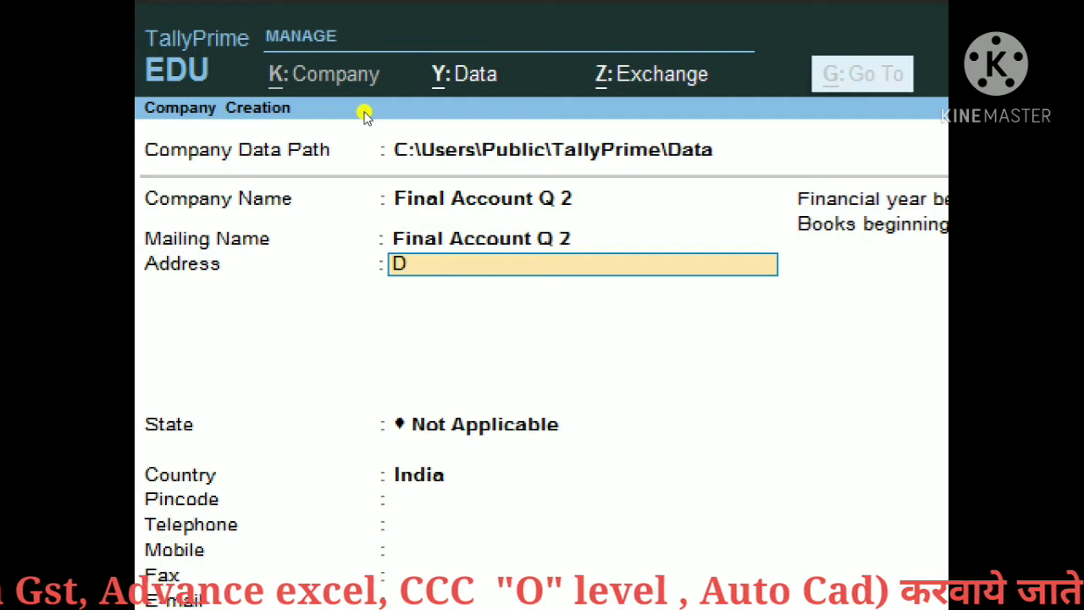
type("A V In")
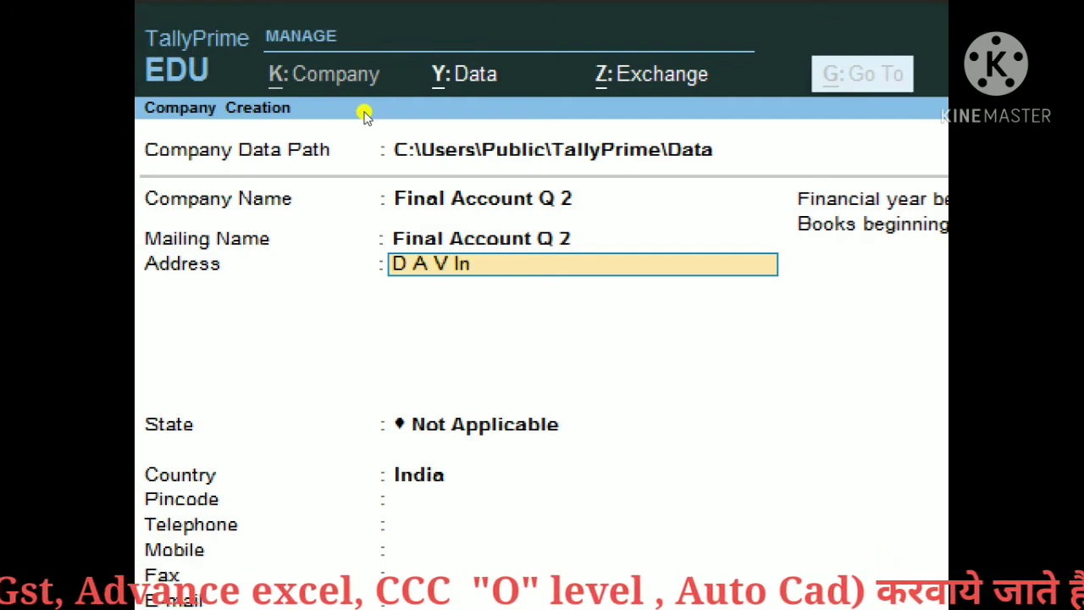
type("ter Coole")
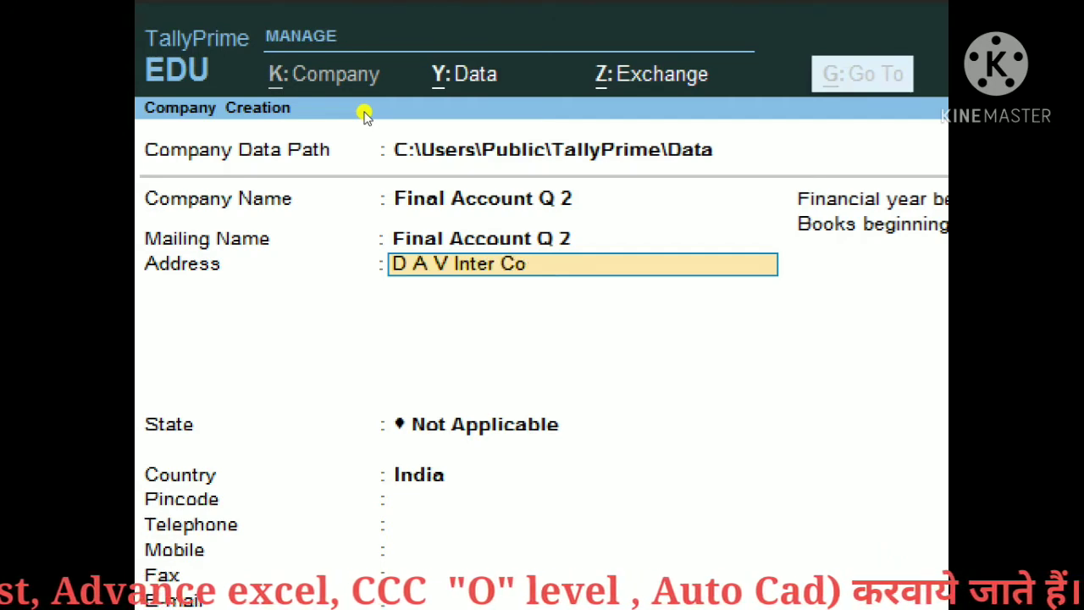
key("BackSpace")
key("BackSpace")
key("BackSpace")
type("l")
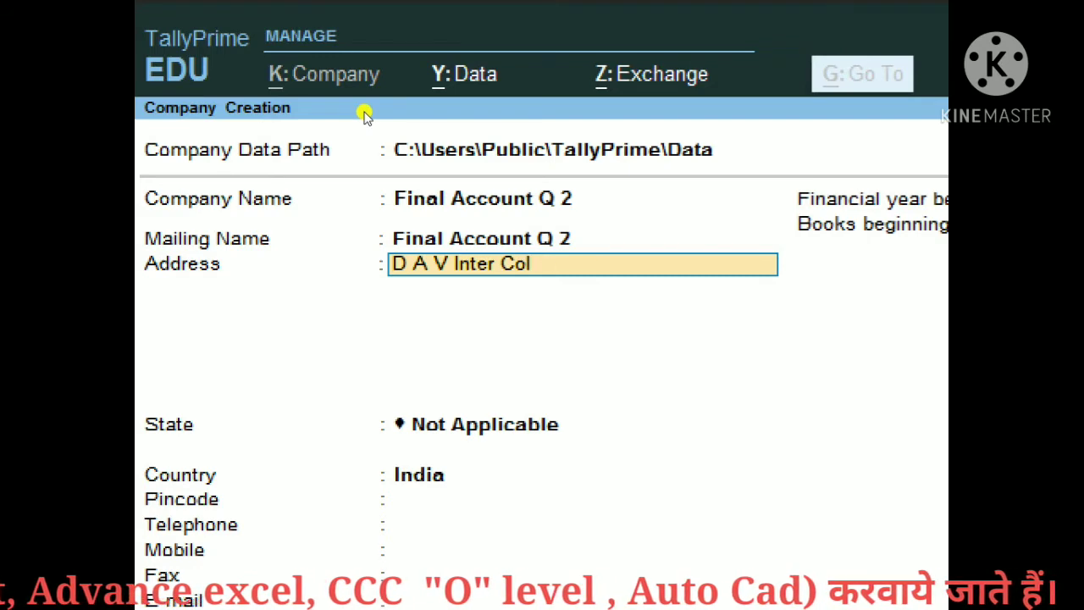
type("lege")
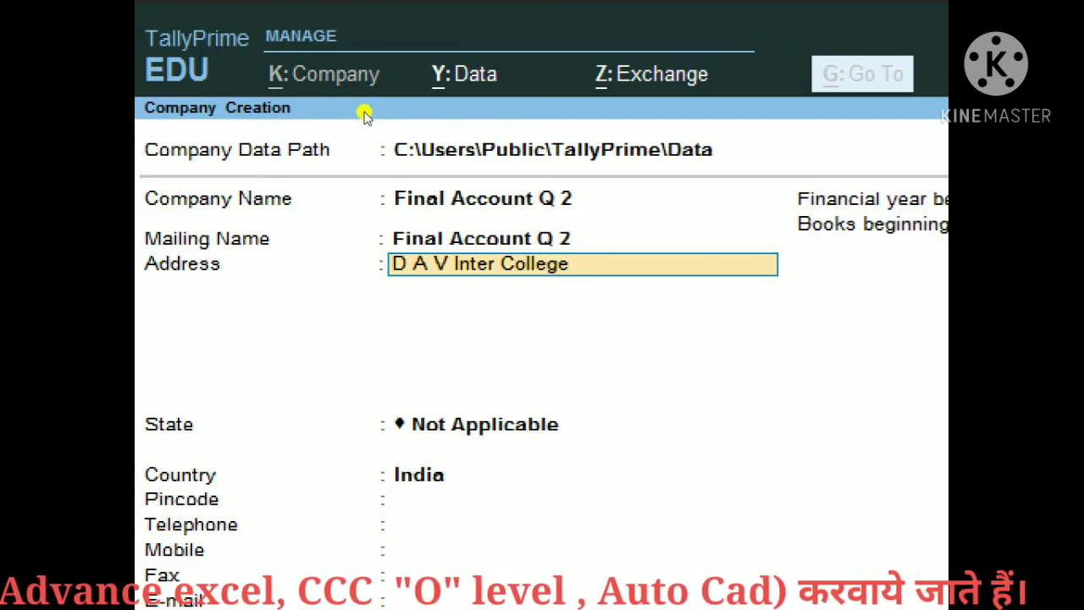
key("Return")
type("B")
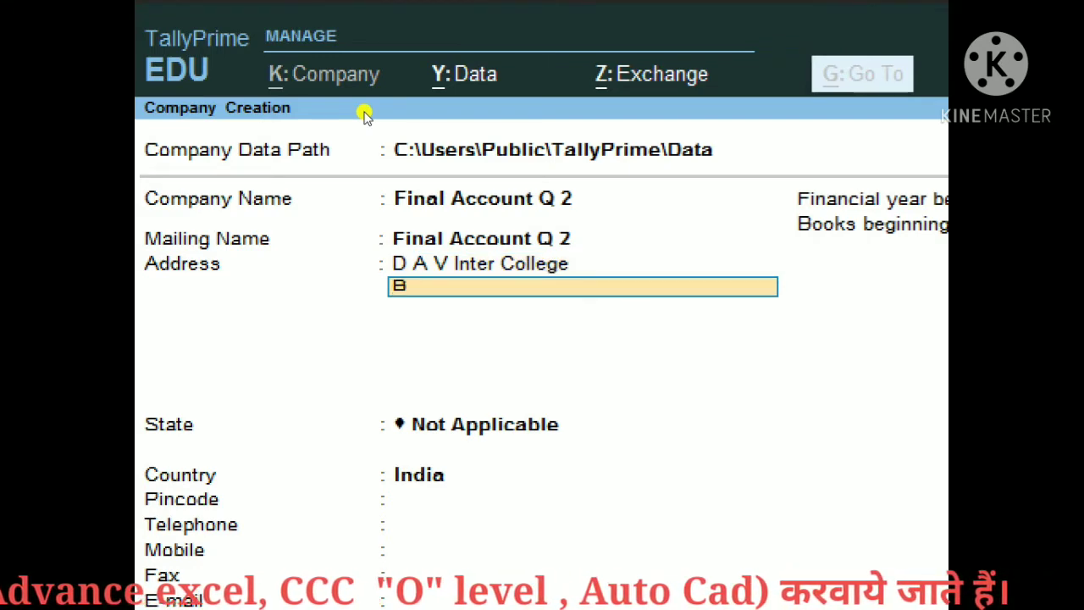
type("ulandshahr")
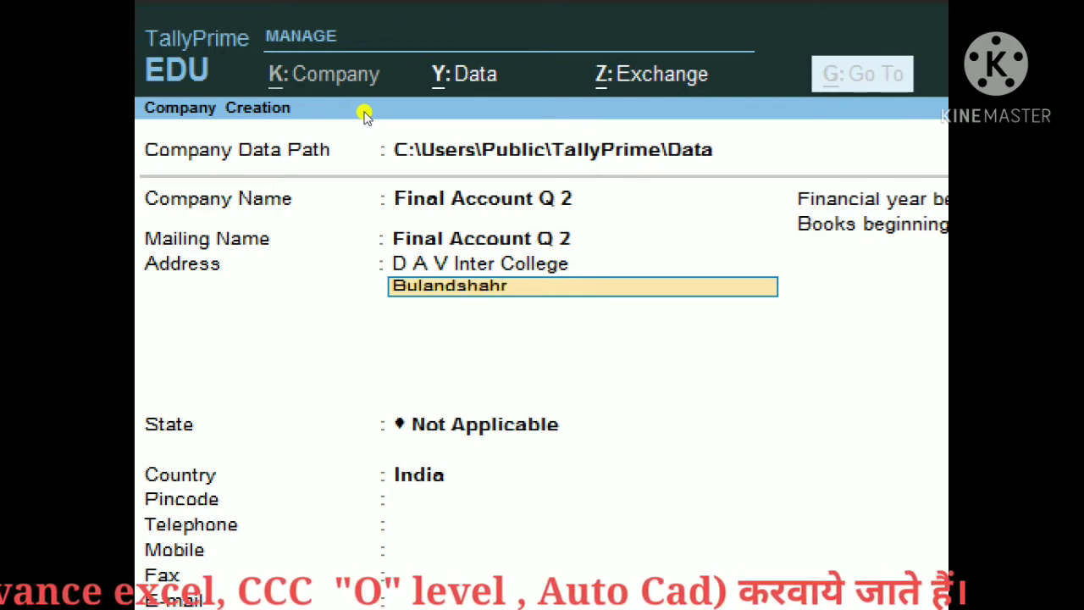
key("Return")
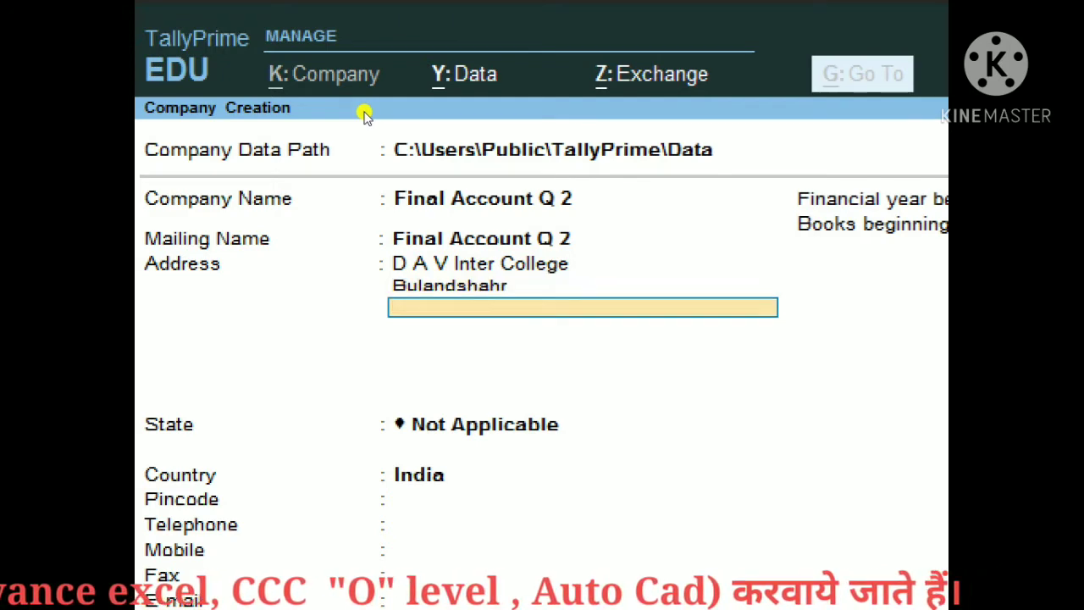
key("Return")
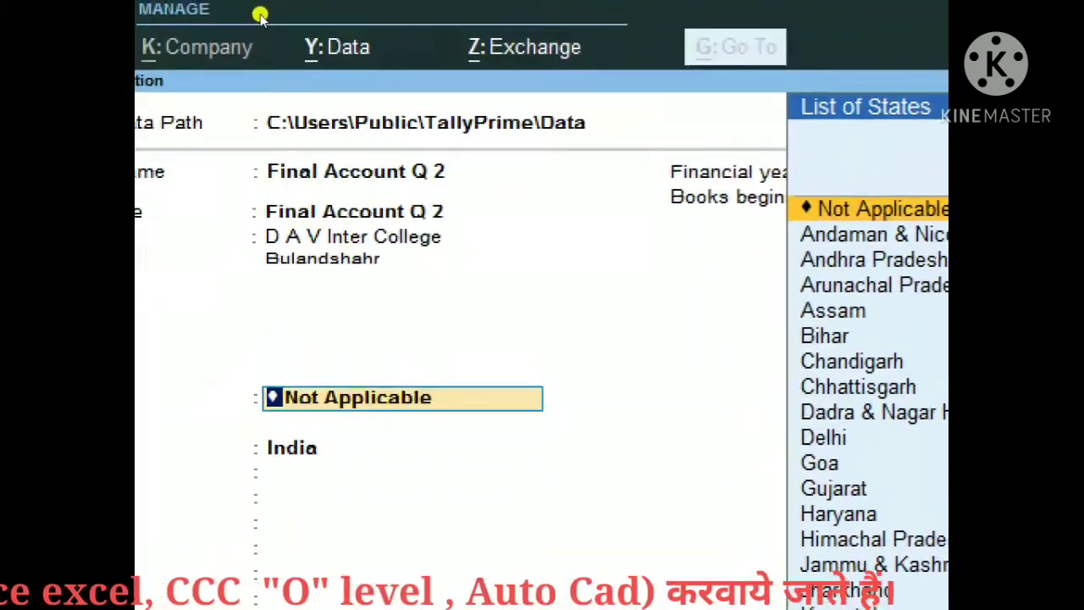
Step: Set the state to Uttar Pradesh, enter the pincode and leave Telephone blank
type("U")
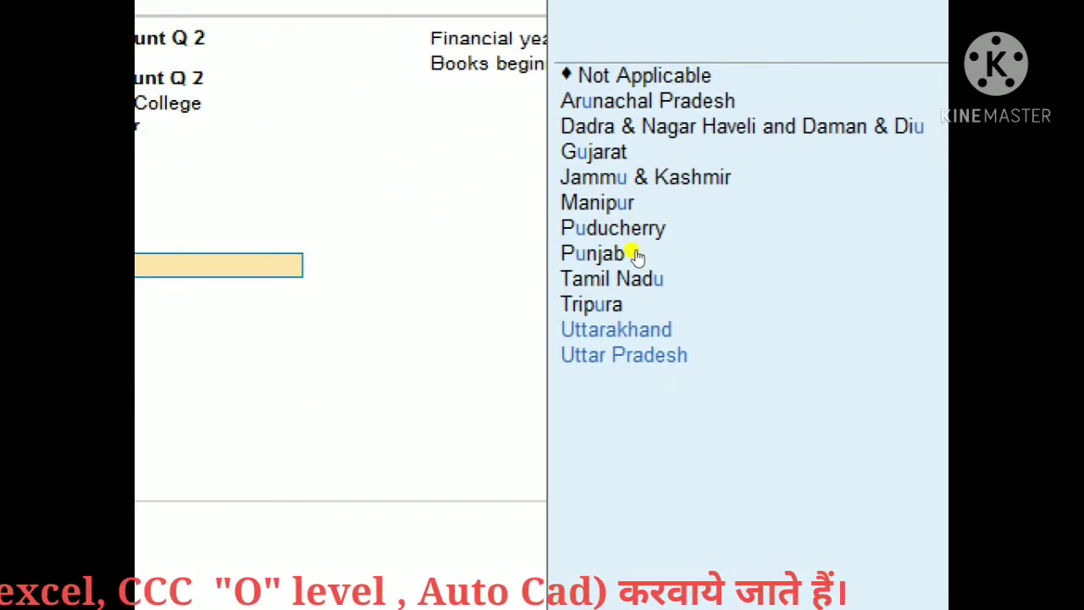
key("Down")
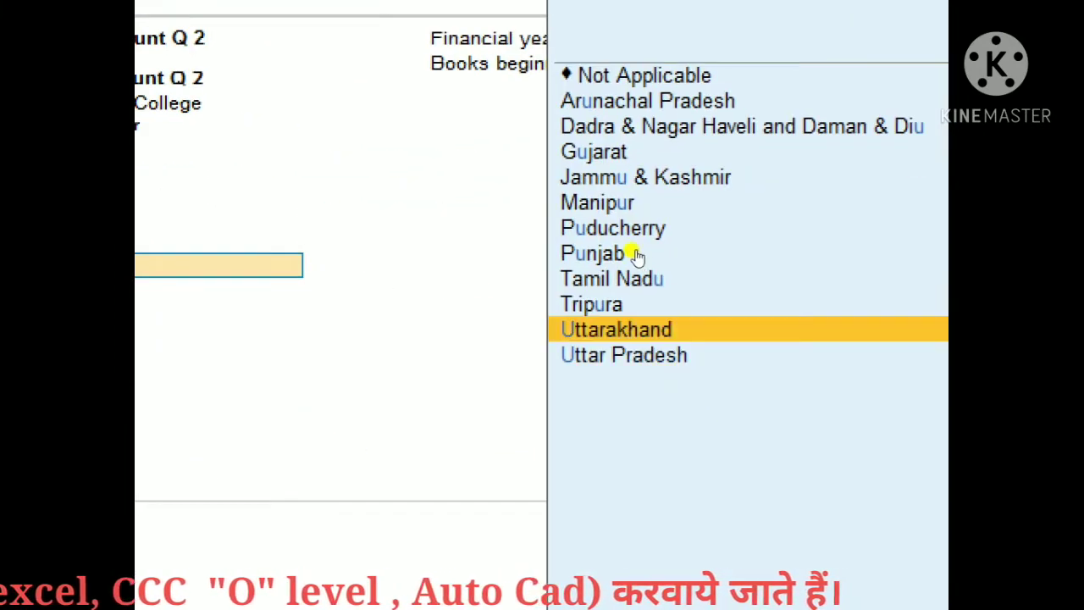
key("Down")
key("Return")
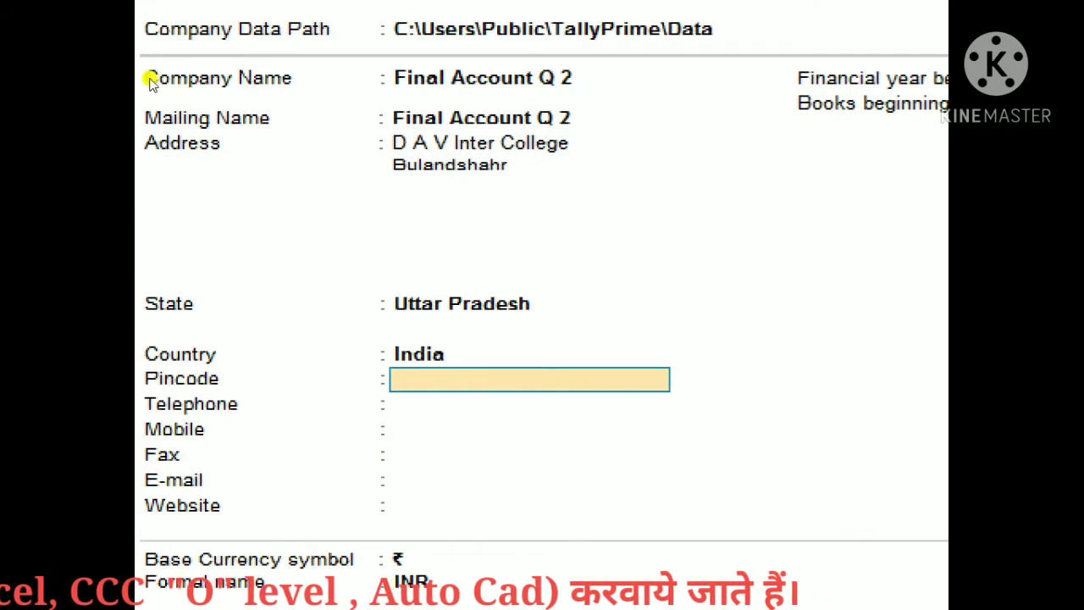
type("203001")
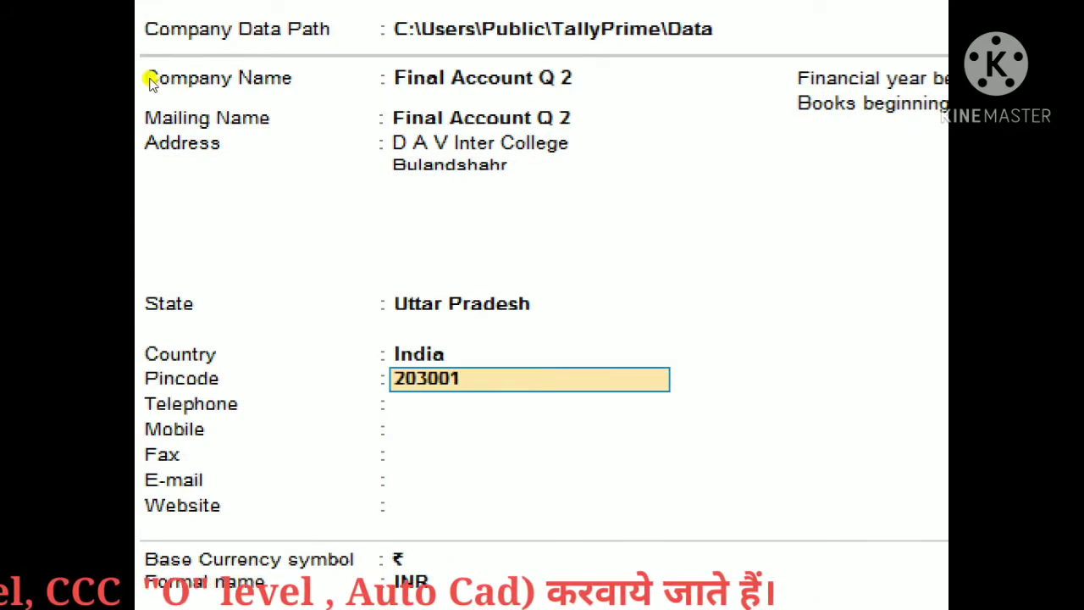
key("Return")
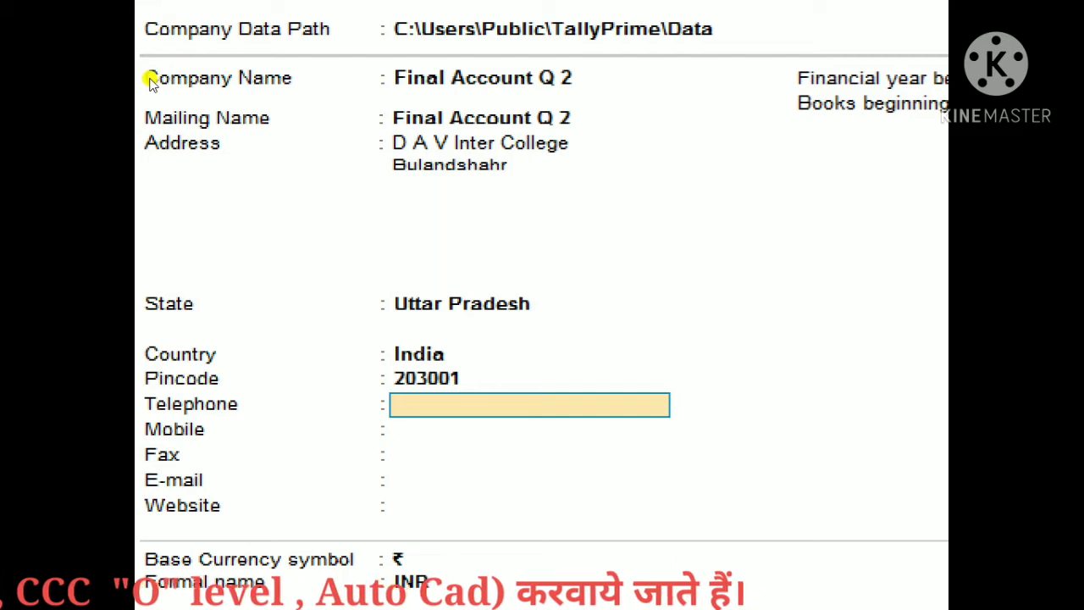
key("Return")
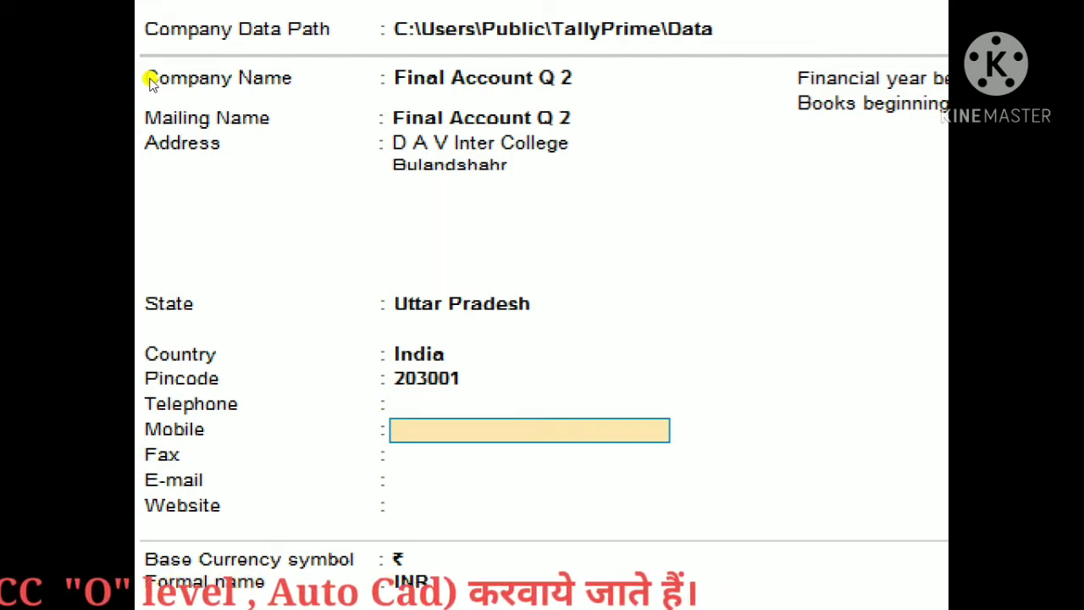
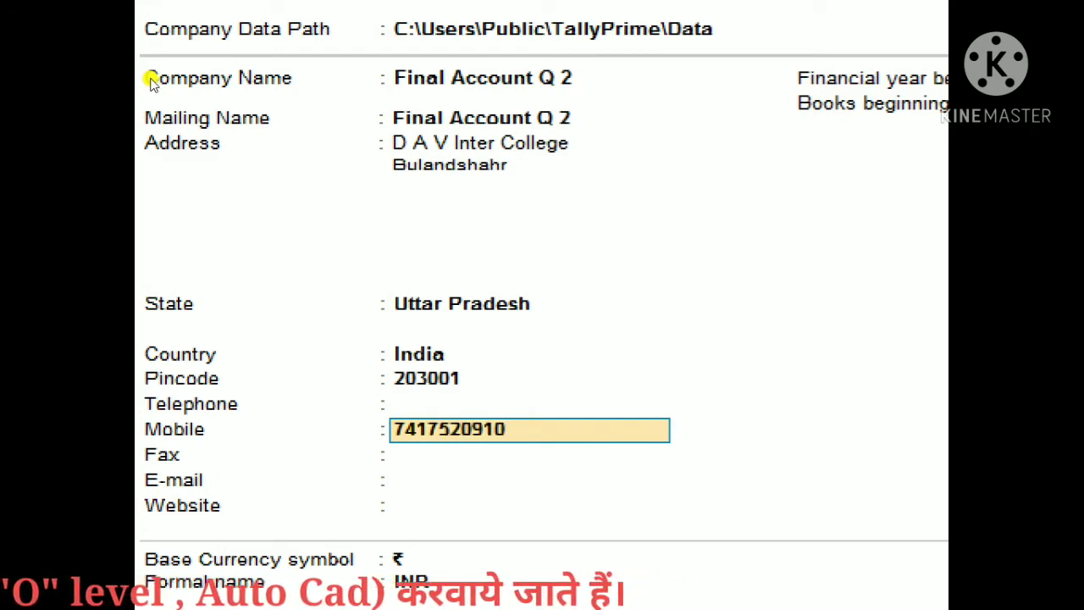
Step: Enter the company's contact mobile number
key("Return")
key("Return")
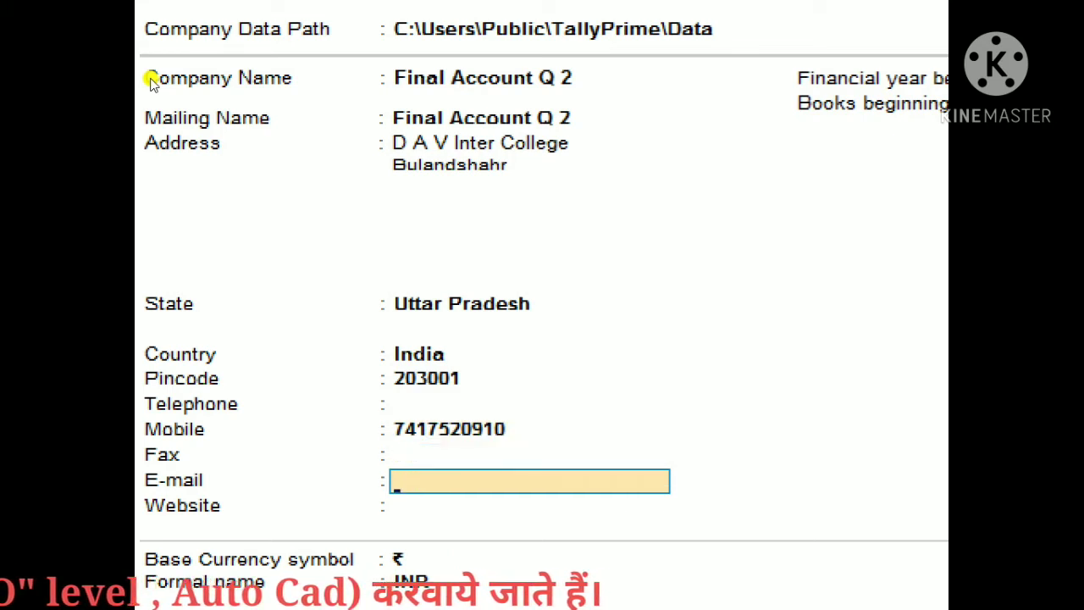
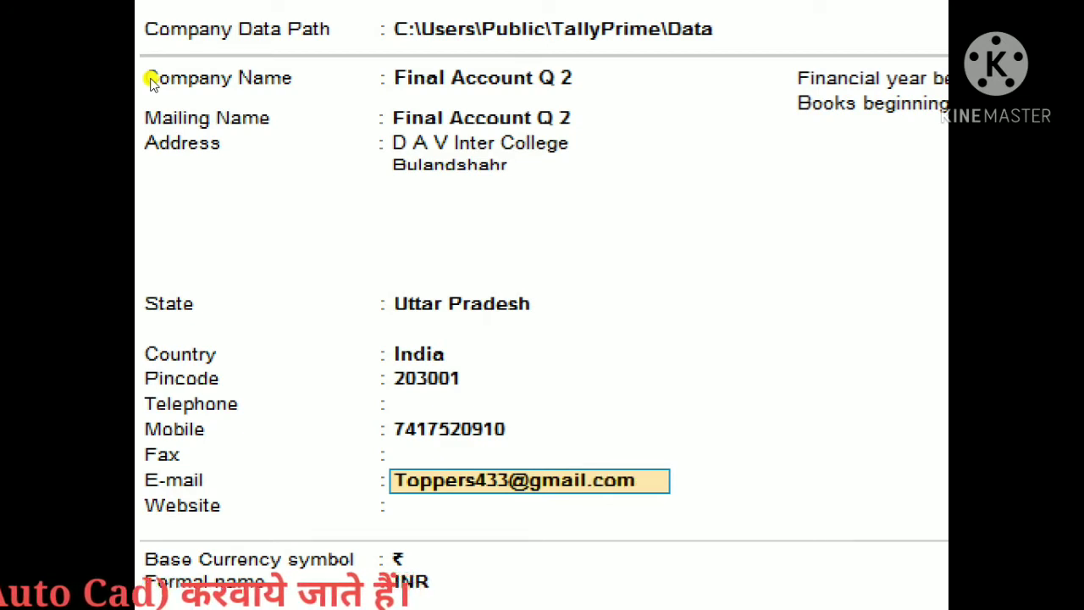
Step: Fill in the company's contact e-mail address
key("Return")
key("Return")
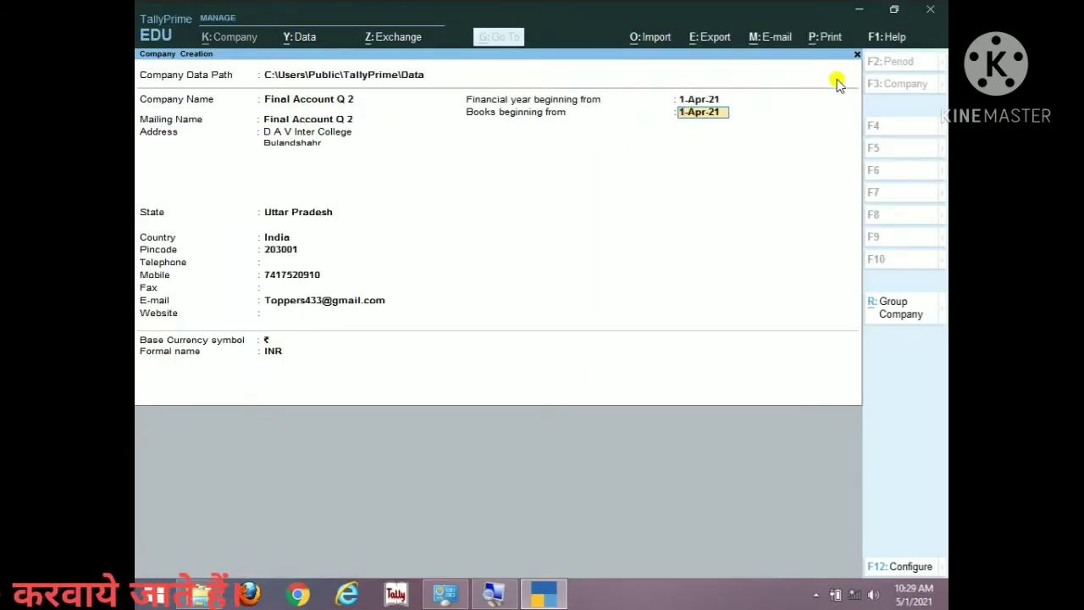
Step: Accept the company details and set bill-wise entry and inventory integration to No
key("ctrl+a")
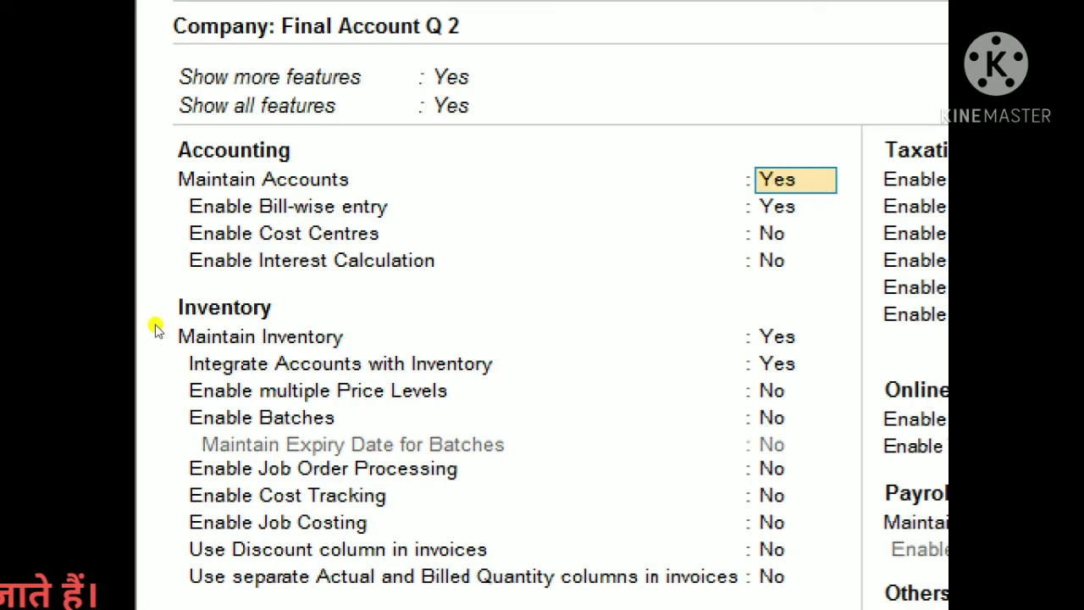
key("Return")
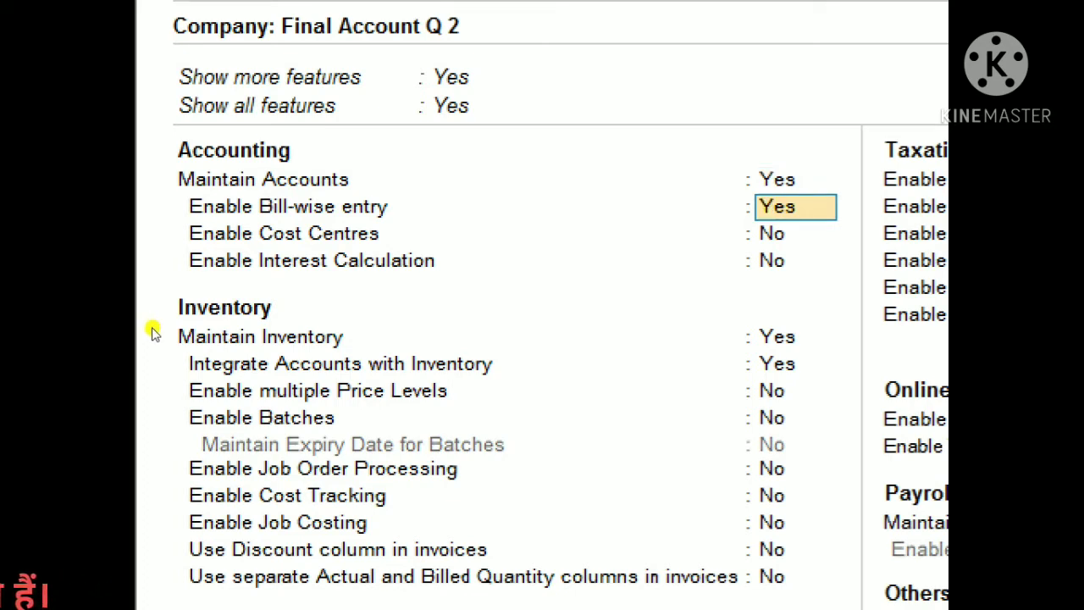
type("n")
key("Return")
key("Return")
key("Return")
key("Return")
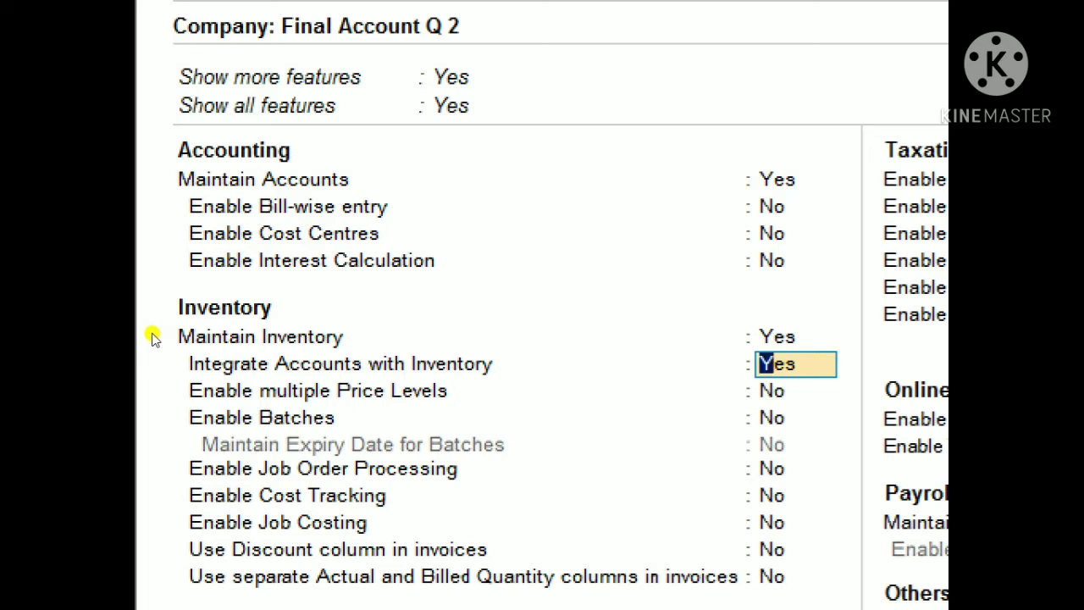
type("n")
key("Return")
key("Return")
key("Return")
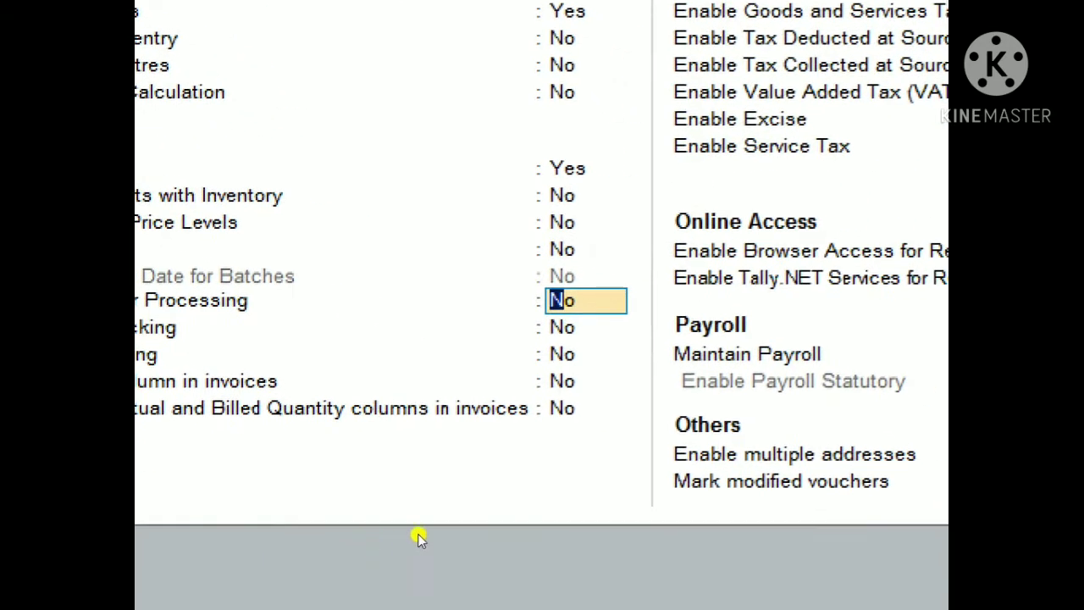
Step: Set GST and browser access for reports to No and accept the features
key("Return")
key("Return")
key("Return")
key("Return")
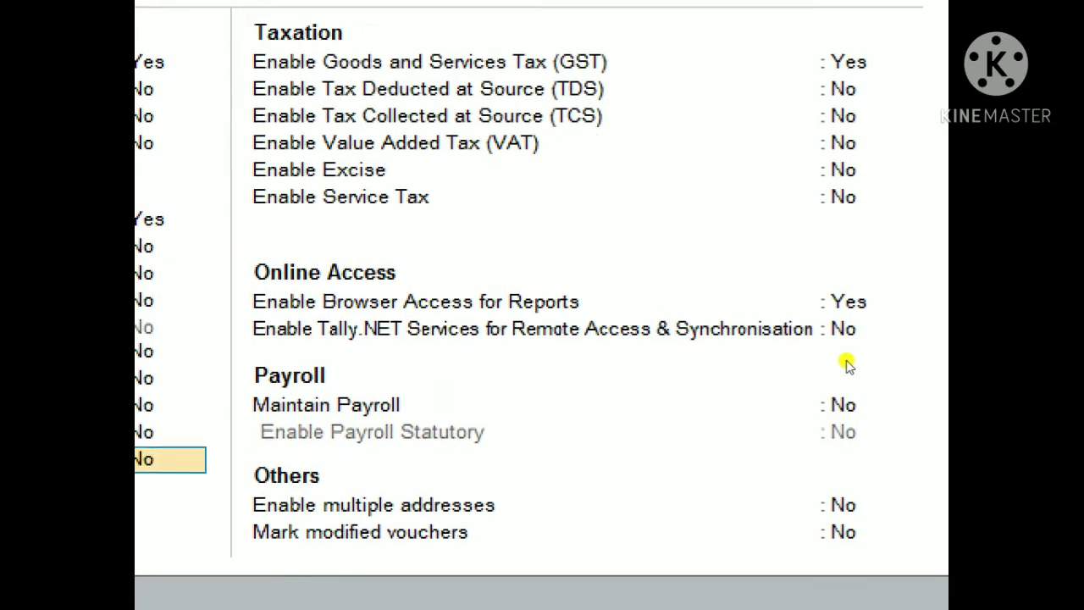
key("Return")
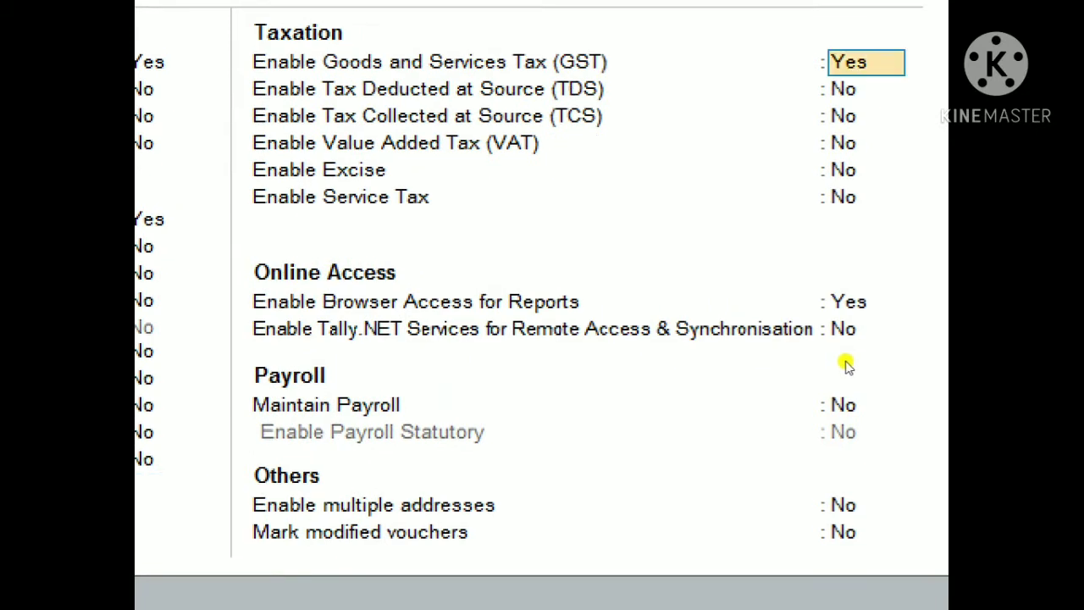
type("n")
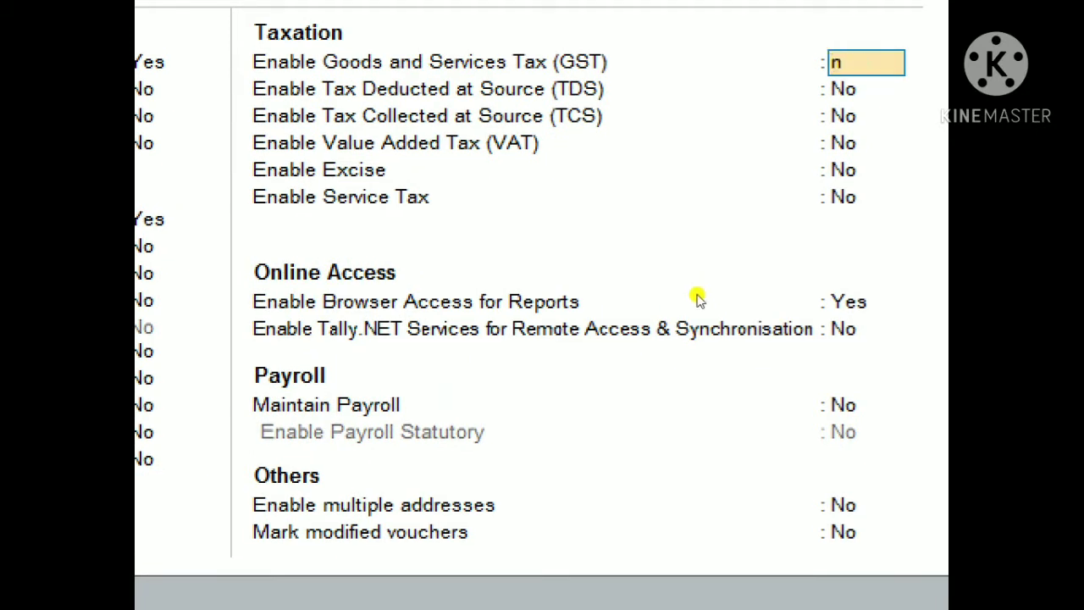
key("Return")
key("Return")
key("Return")
key("Return")
key("Return")
key("Return")
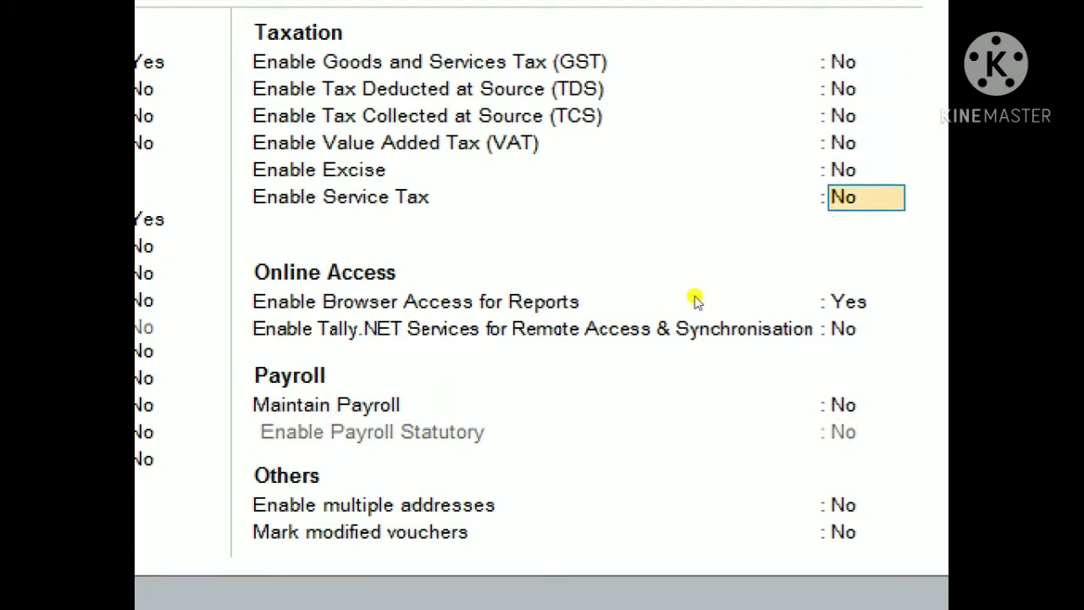
type("n")
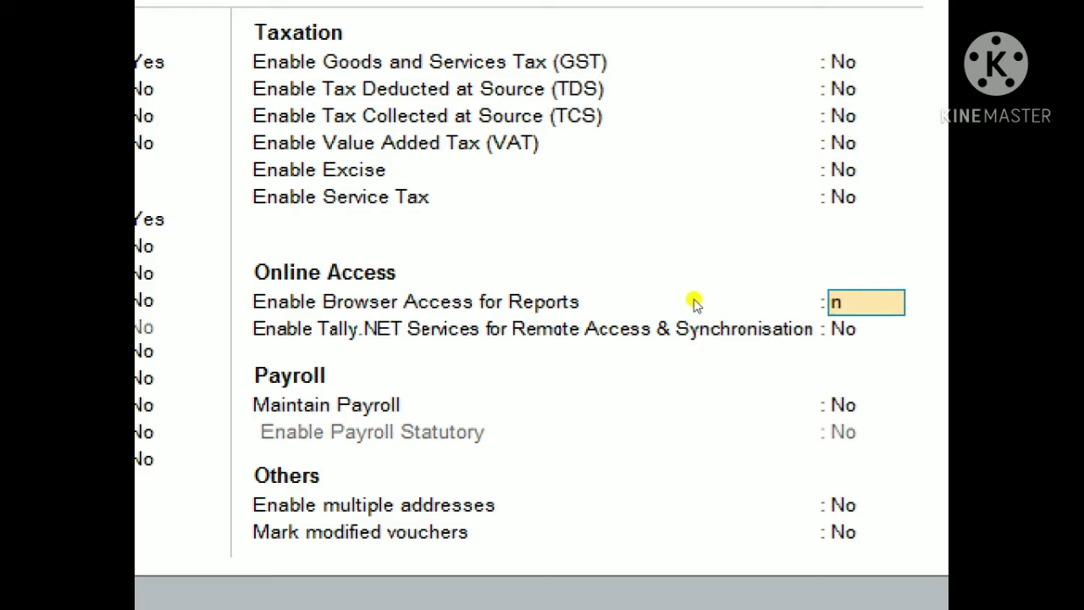
key("Return")
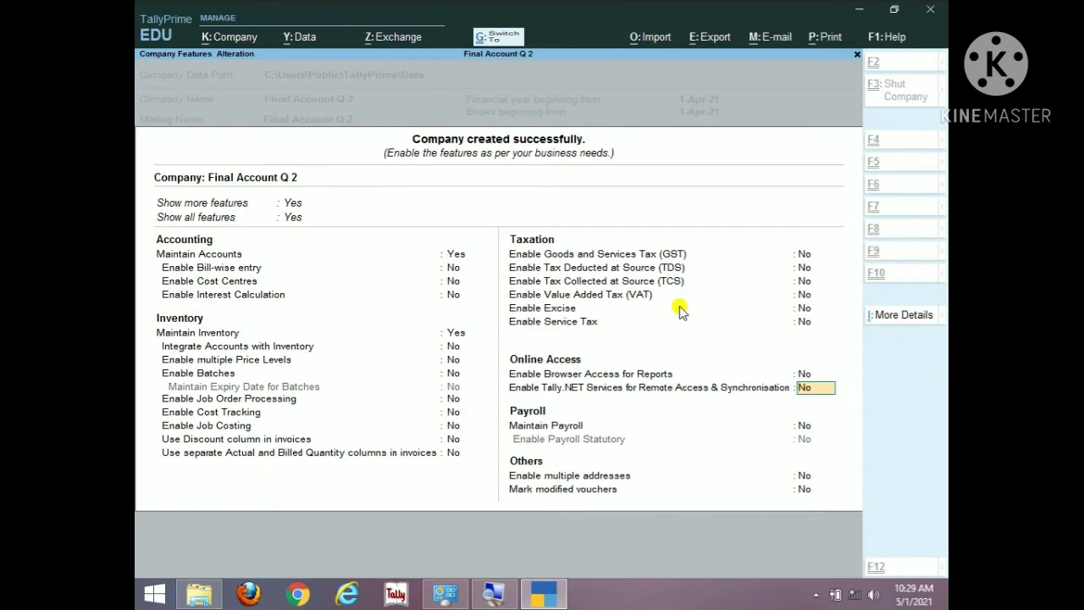
key("ctrl+a")
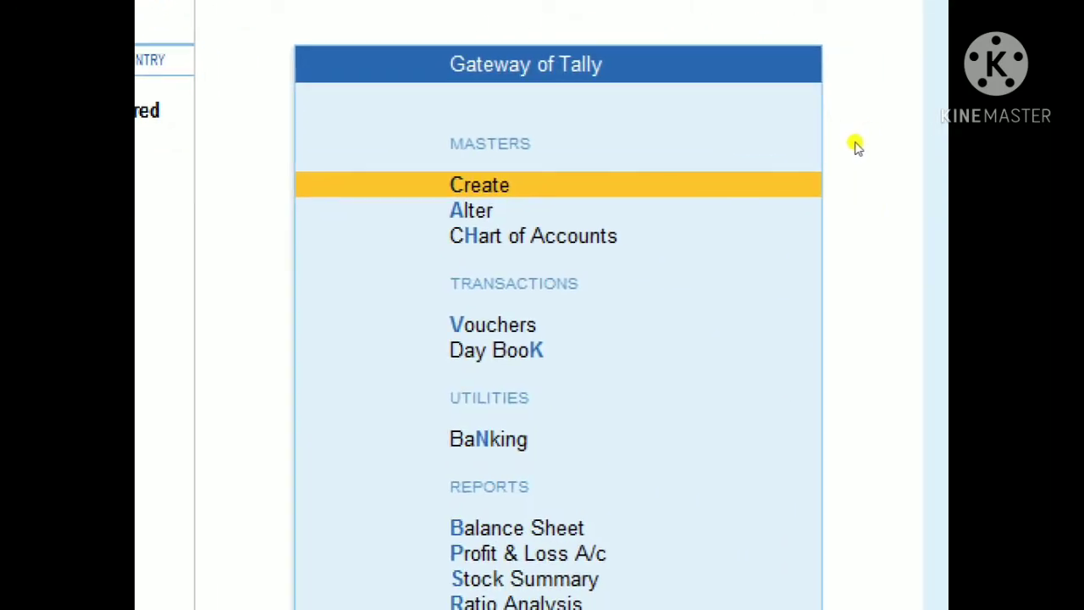
Step: Start a new ledger named Opening Stock
key("Return")
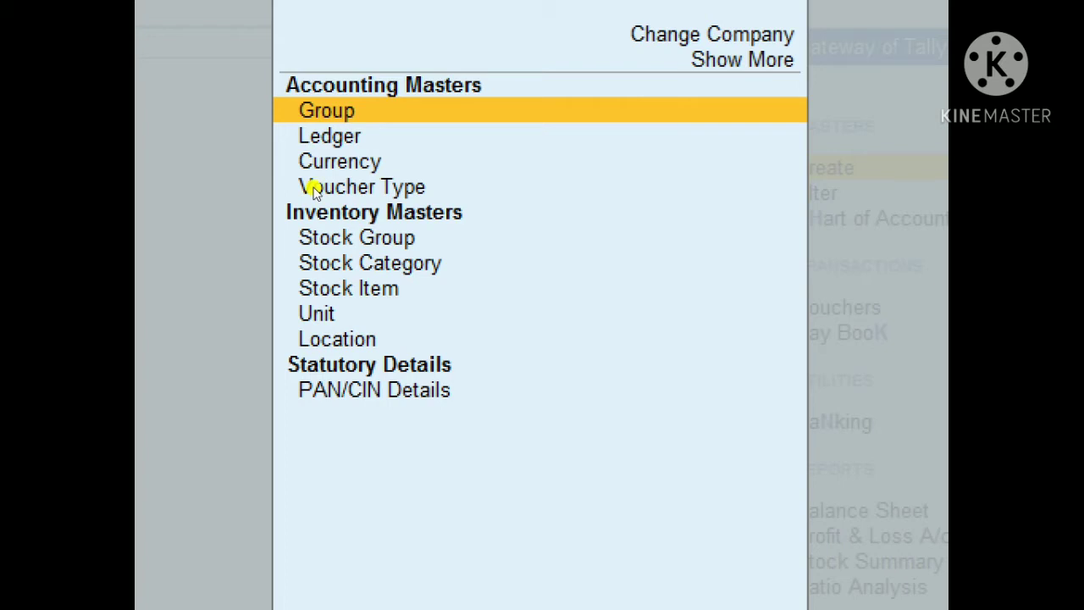
key("Down")
key("Return")
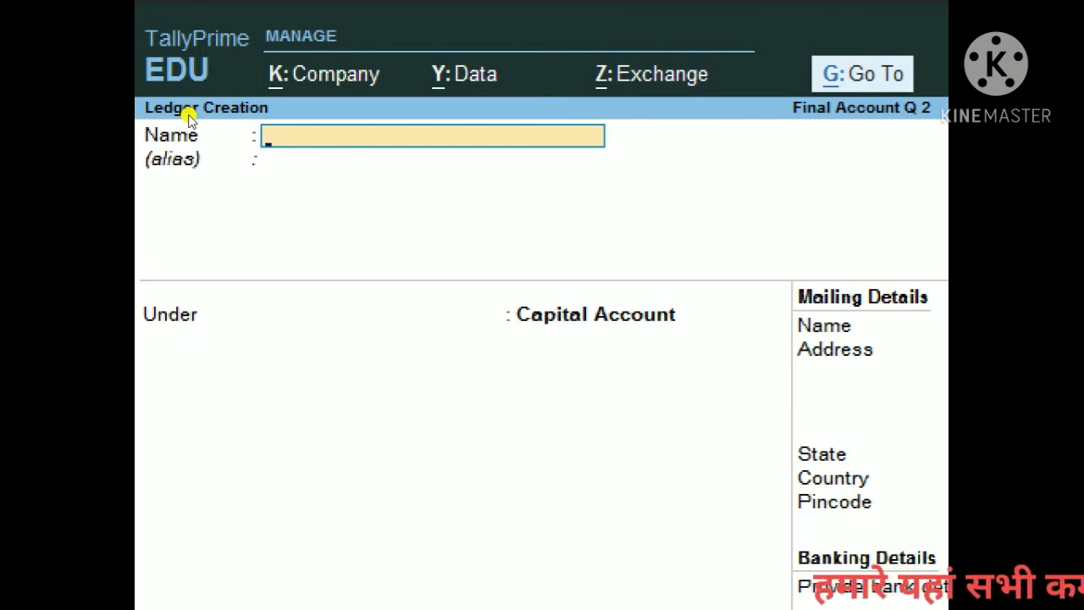
type("KO")
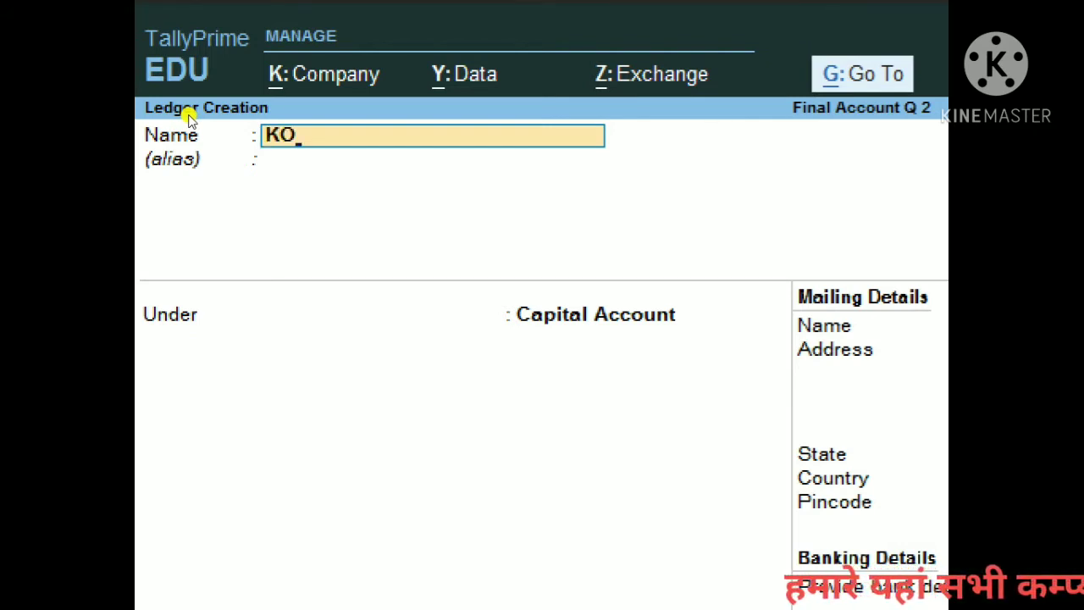
key("BackSpace")
key("BackSpace")
type("Ope")
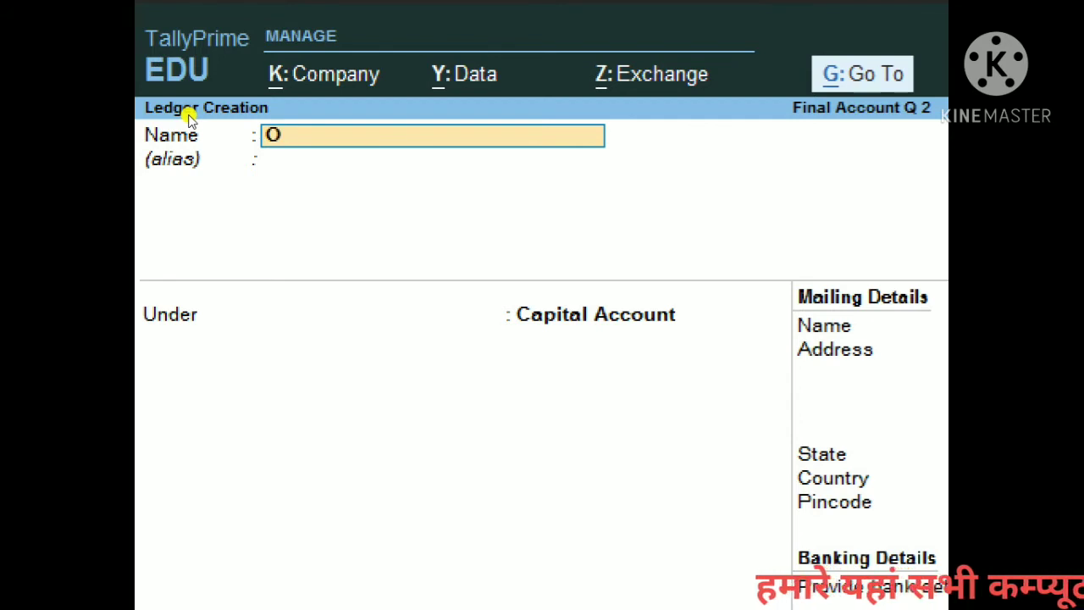
type("ng")
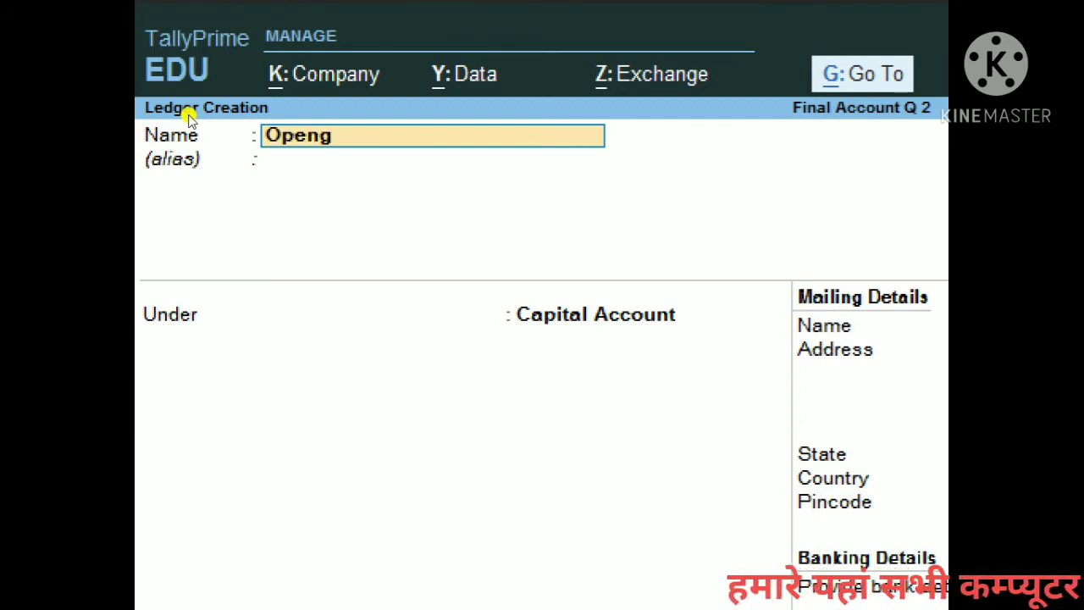
key("BackSpace")
type("ing a")
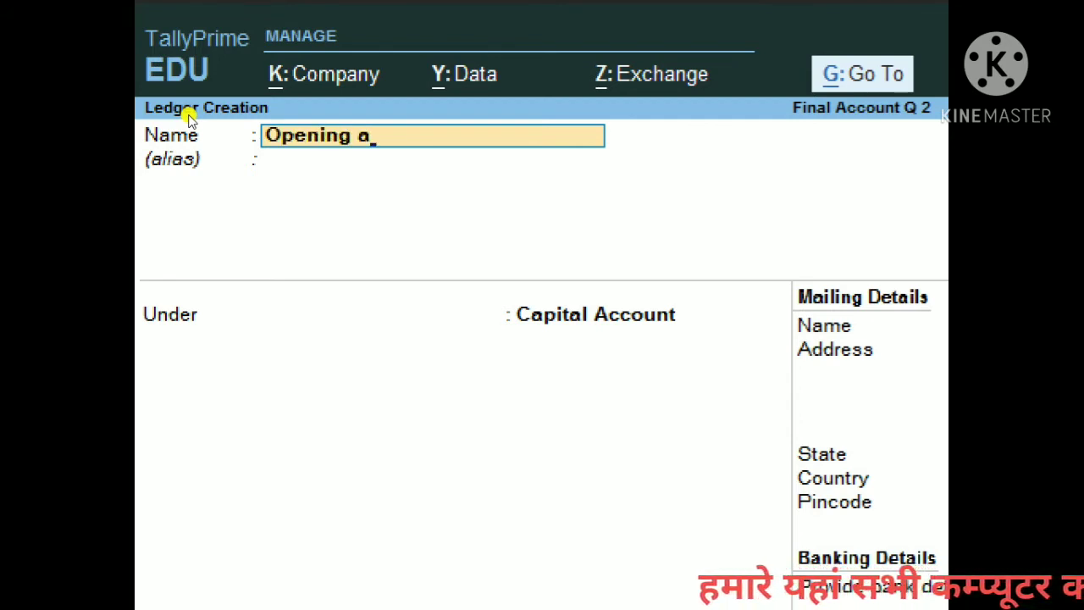
key("BackSpace")
type("Sta")
key("BackSpace")
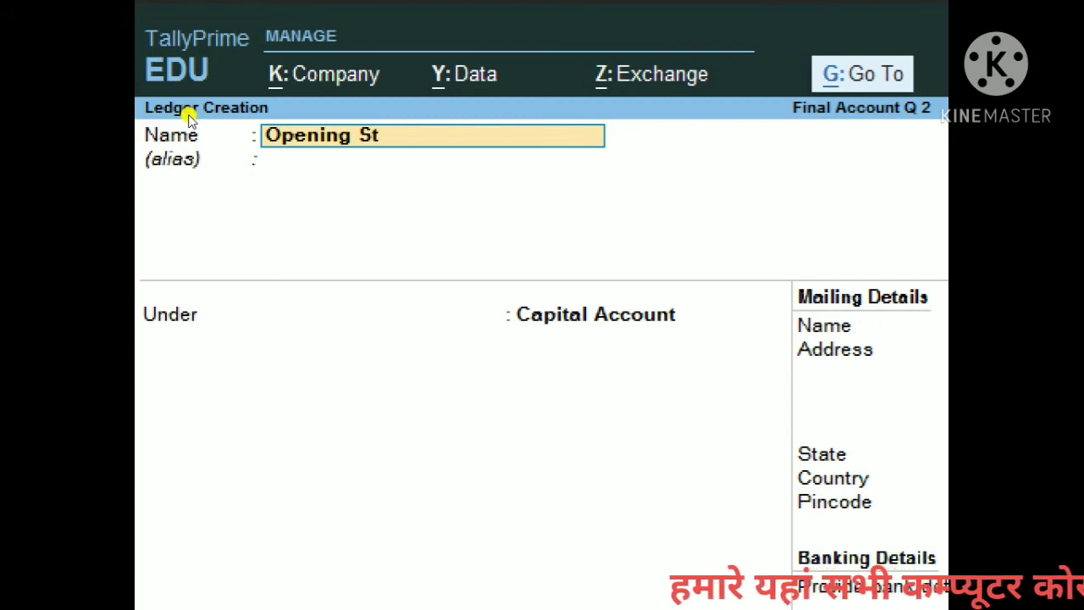
type("ock")
key("Return")
key("Return")
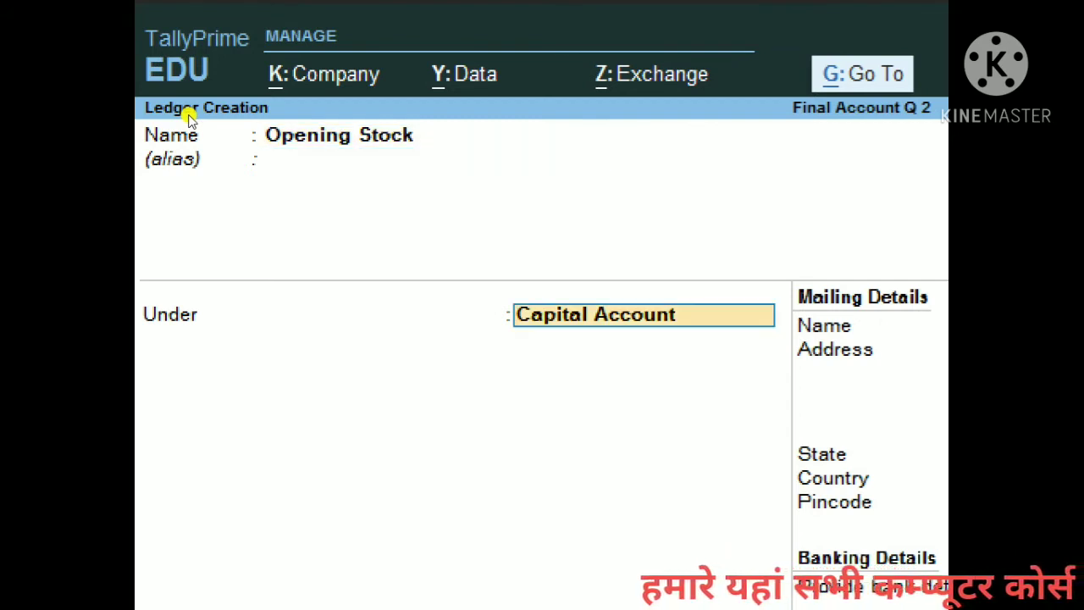
Step: Place Opening Stock under Stock-in-Hand with a 14,000.00 Dr opening balance and save it
type("Stock")
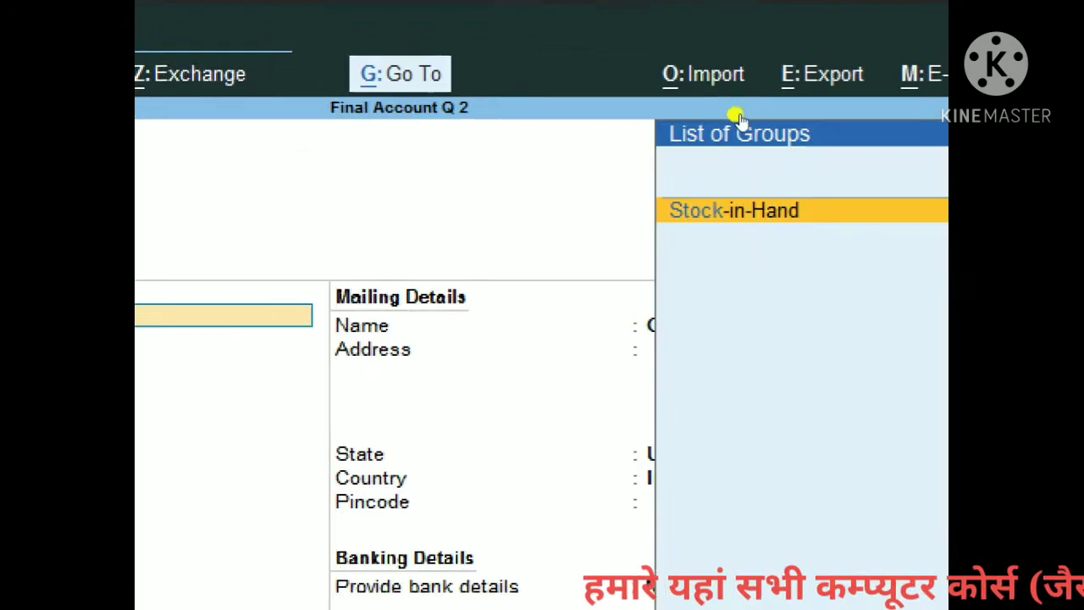
key("Return")
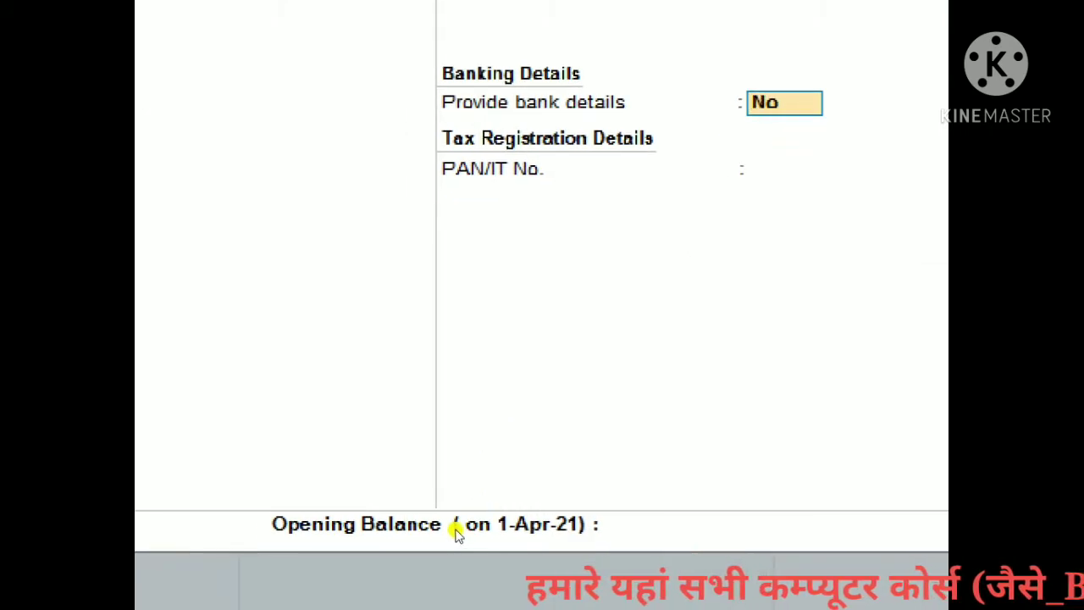
key("Return")
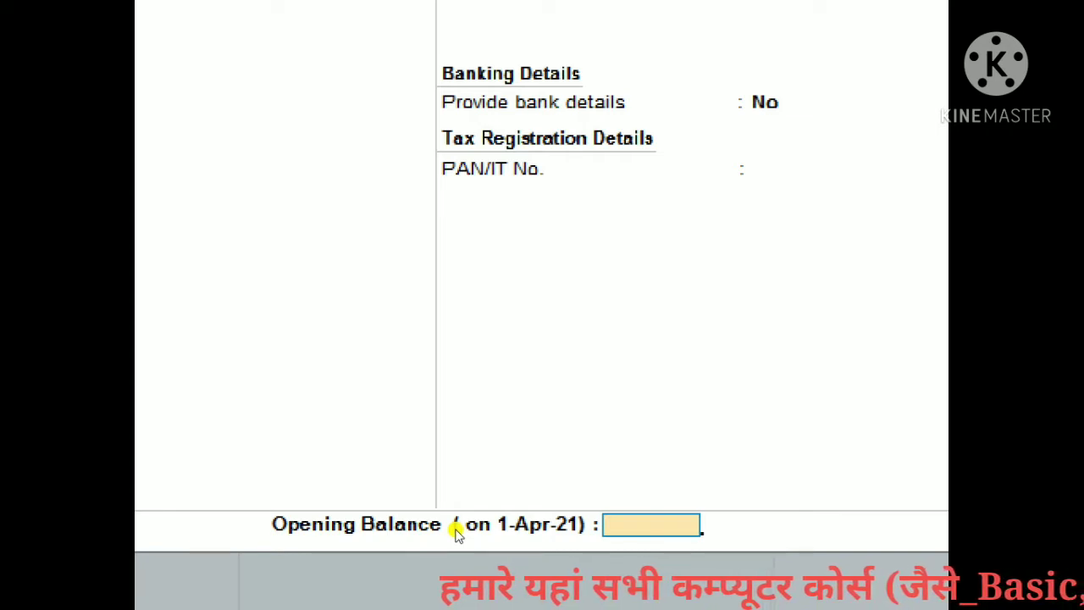
type("14,00")
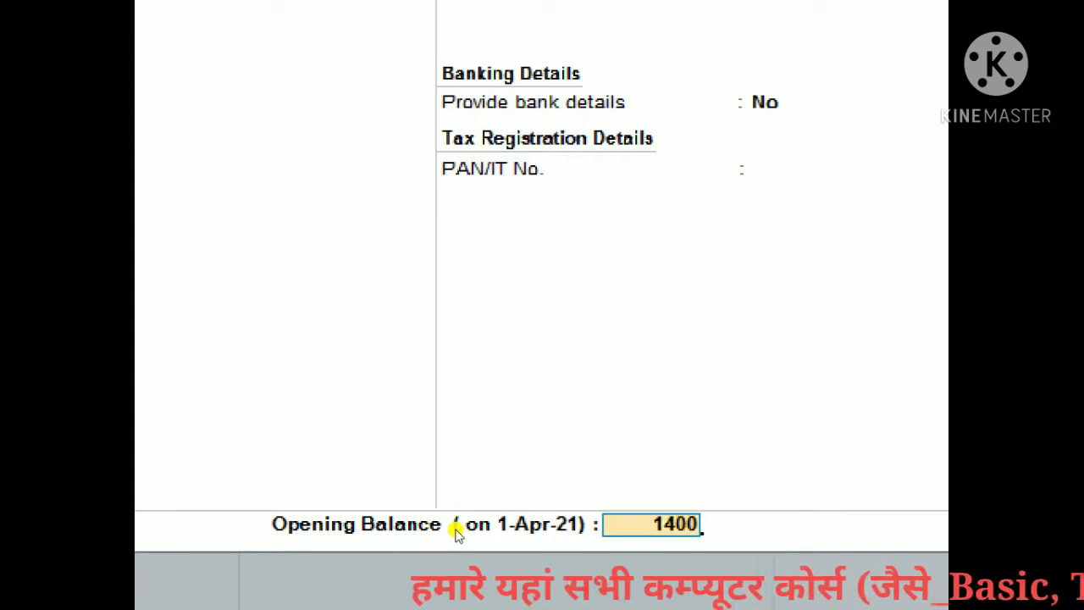
type("0")
key("Return")
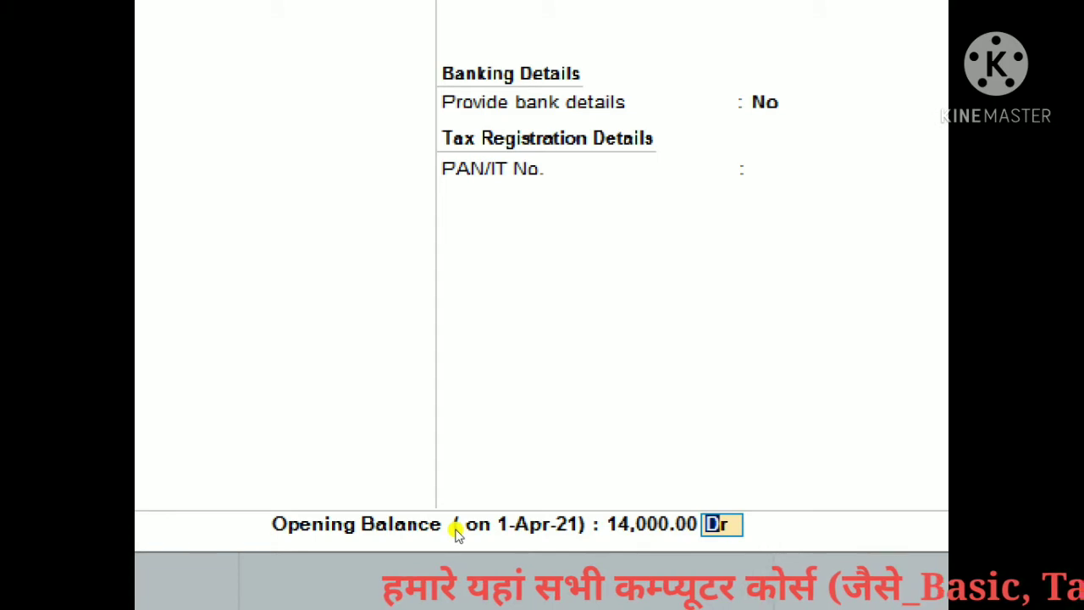
key("Return")
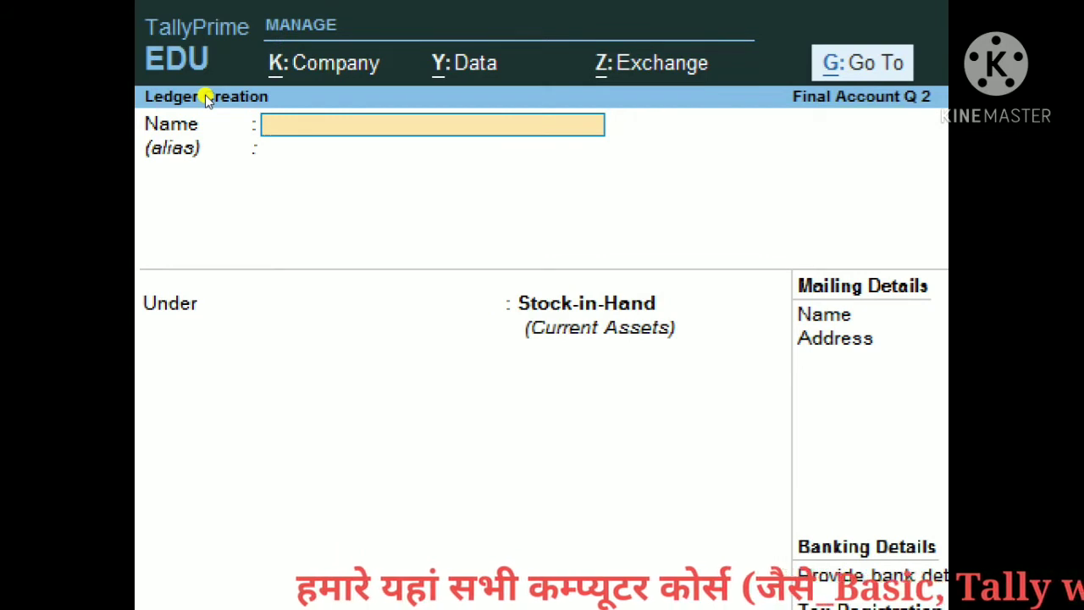
Step: Save a Purchase ledger under Purchase Accounts, type Not Applicable, opening balance 26,000 Dr
type("P")
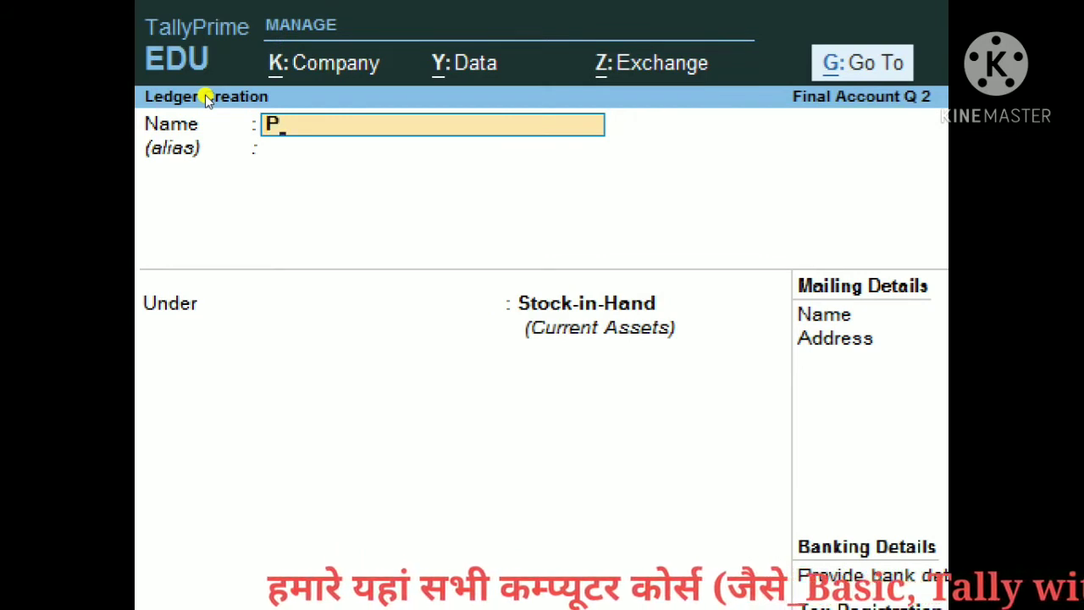
type("urd")
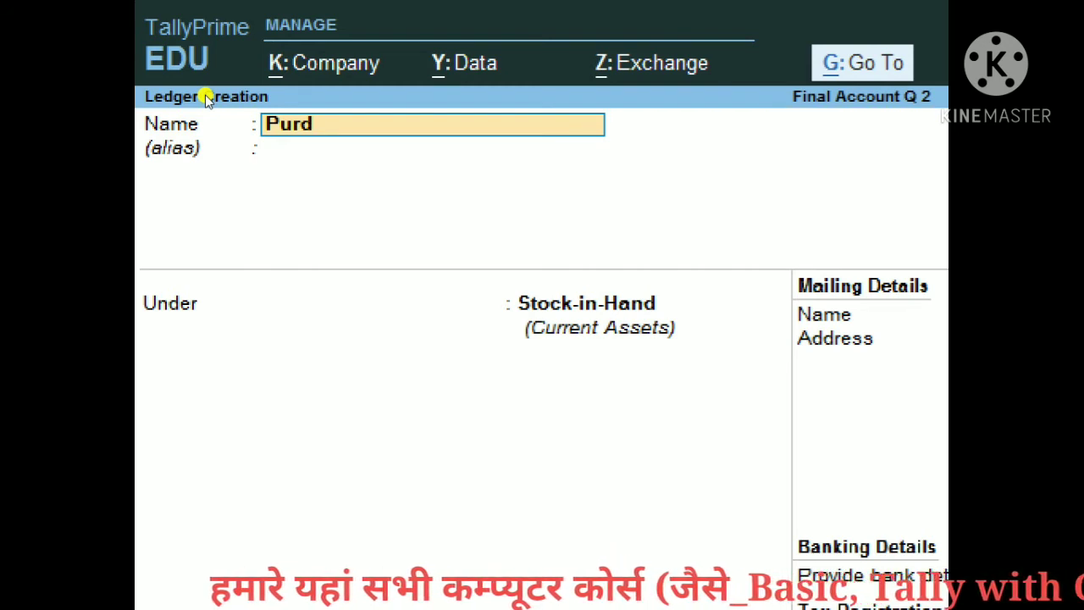
key("BackSpace")
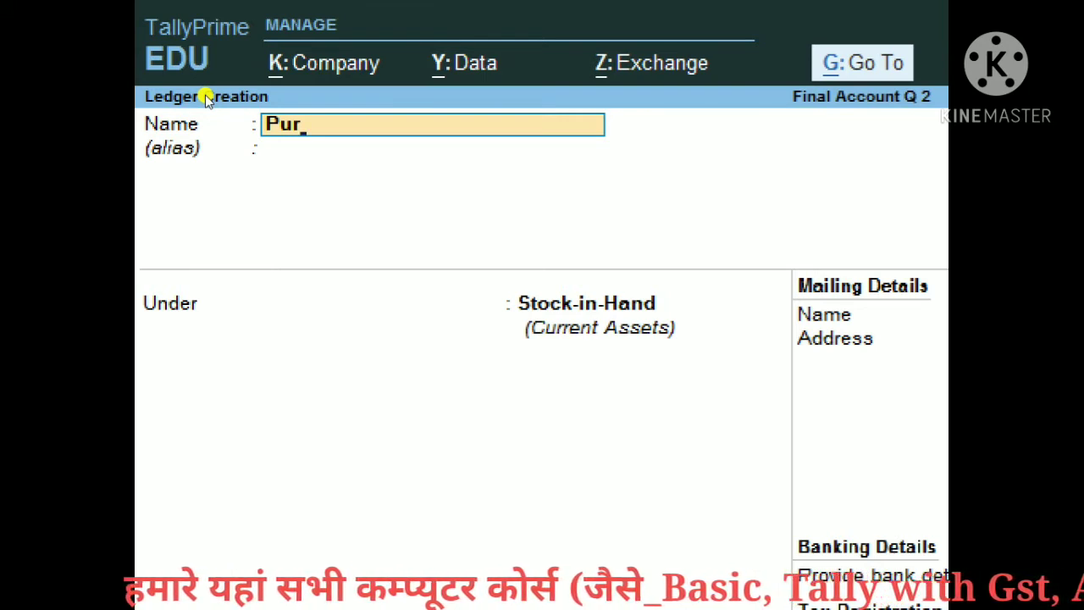
type("chase")
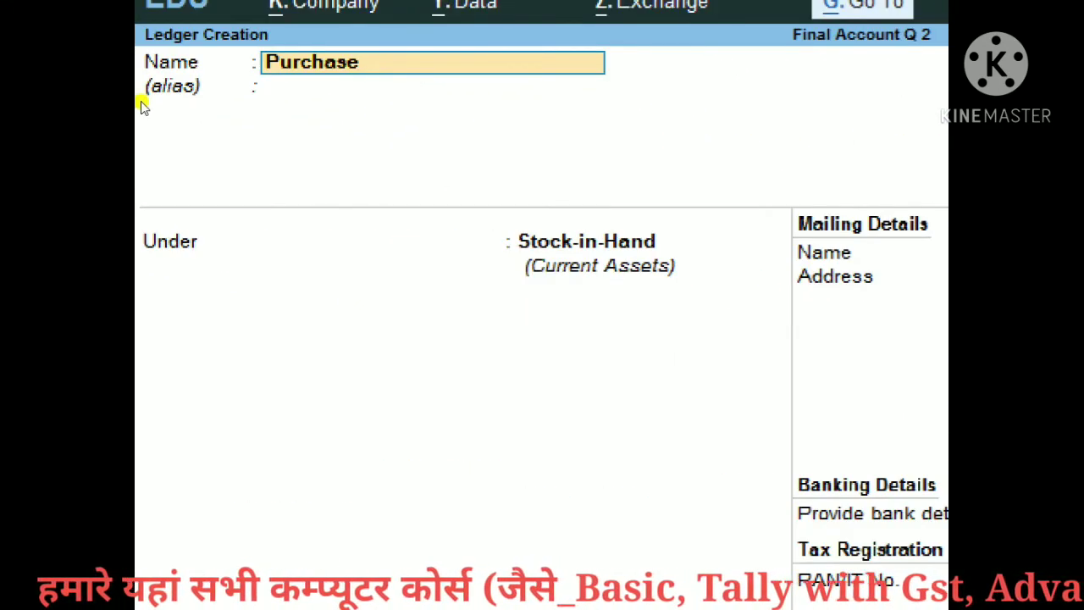
key("Return")
key("Return")
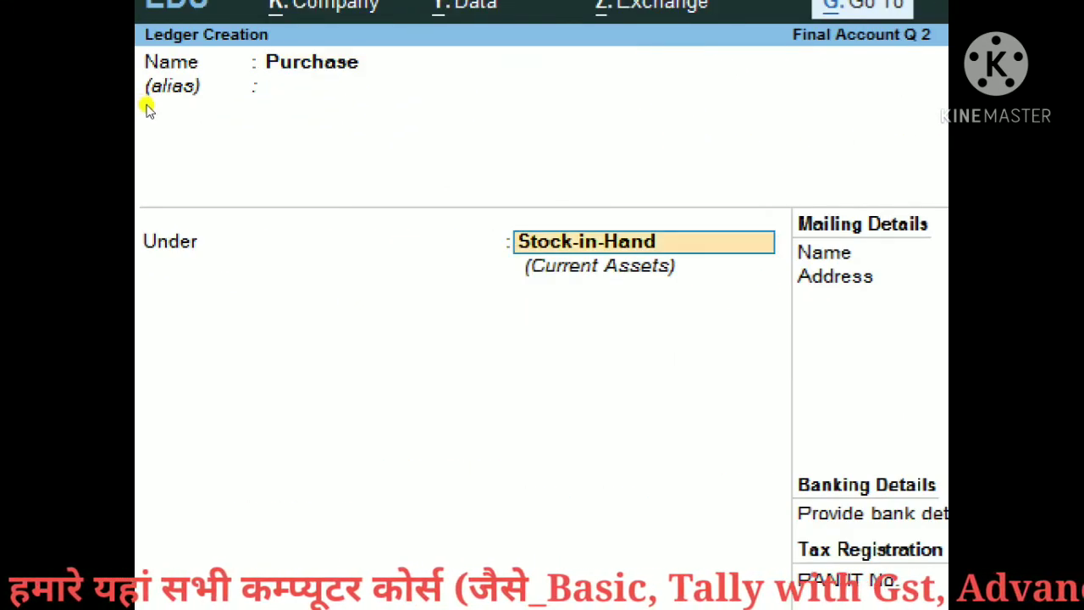
type("Purchas")
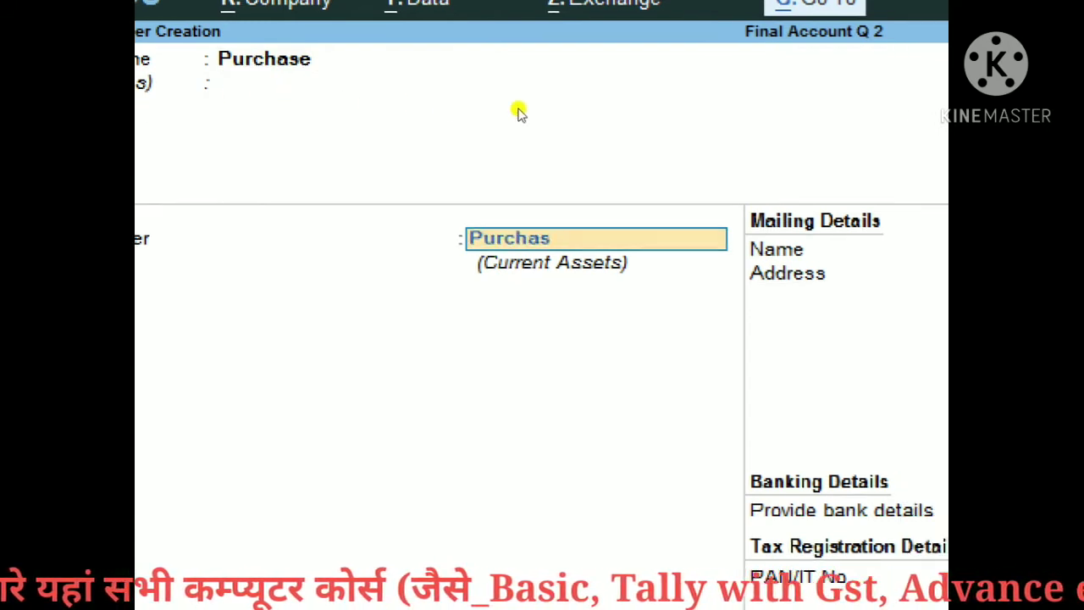
key("Return")
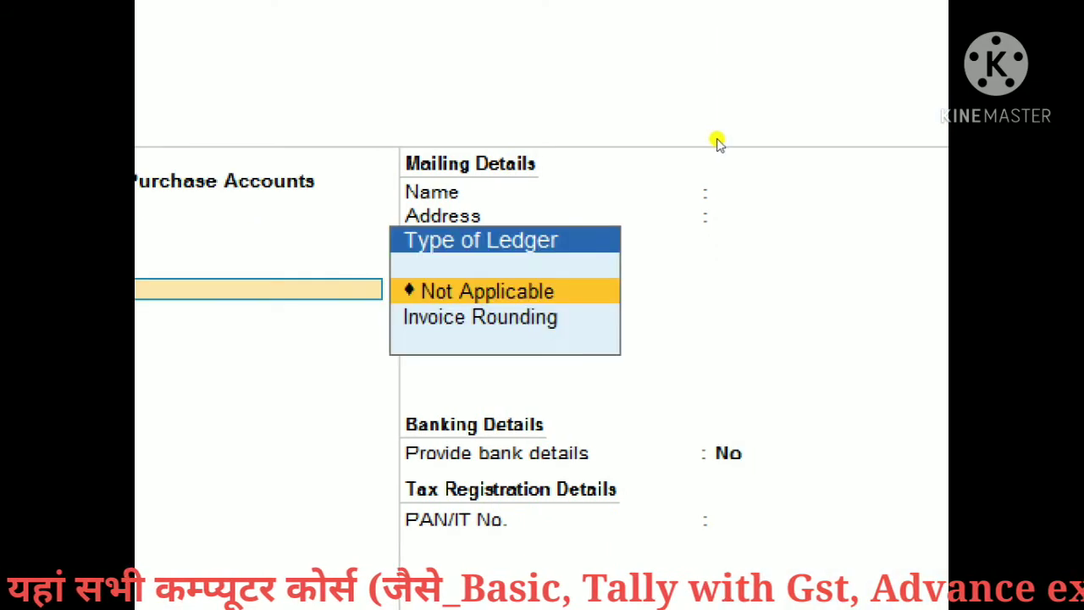
key("Return")
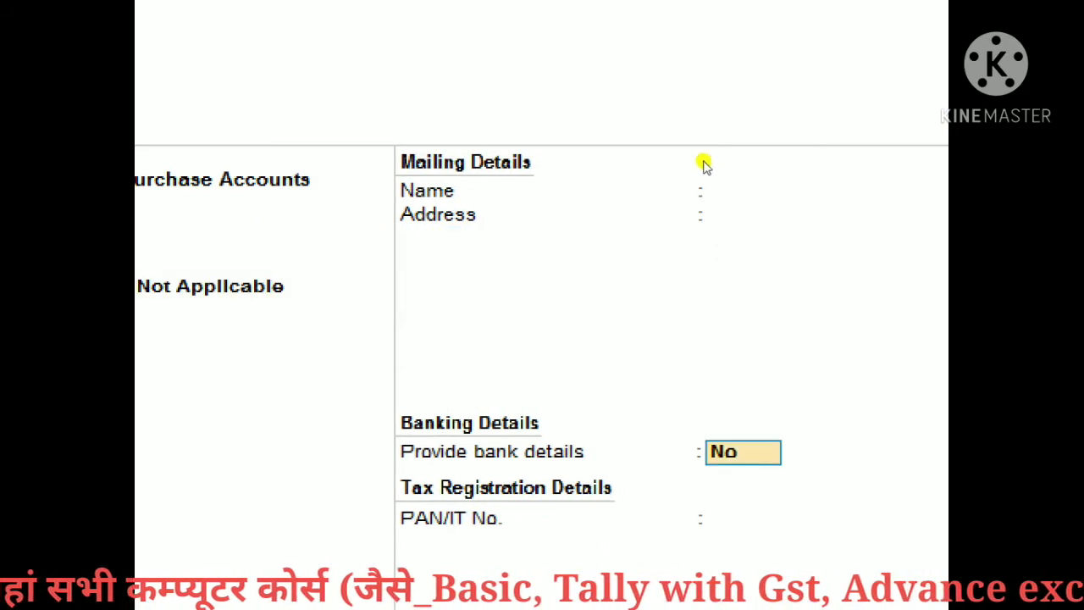
key("Return")
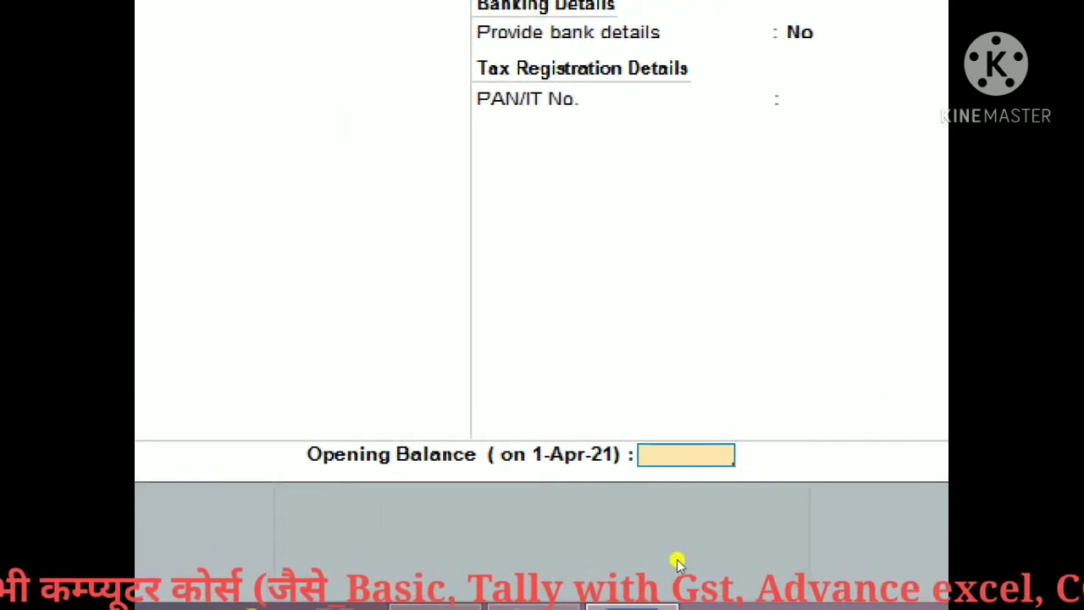
type("26,00")
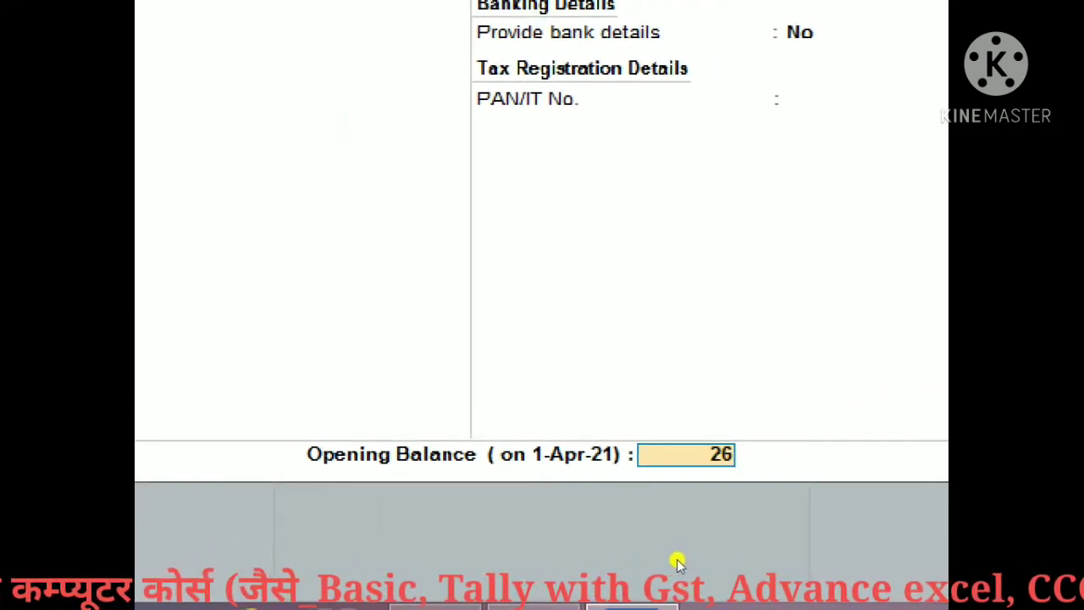
type("000")
key("Return")
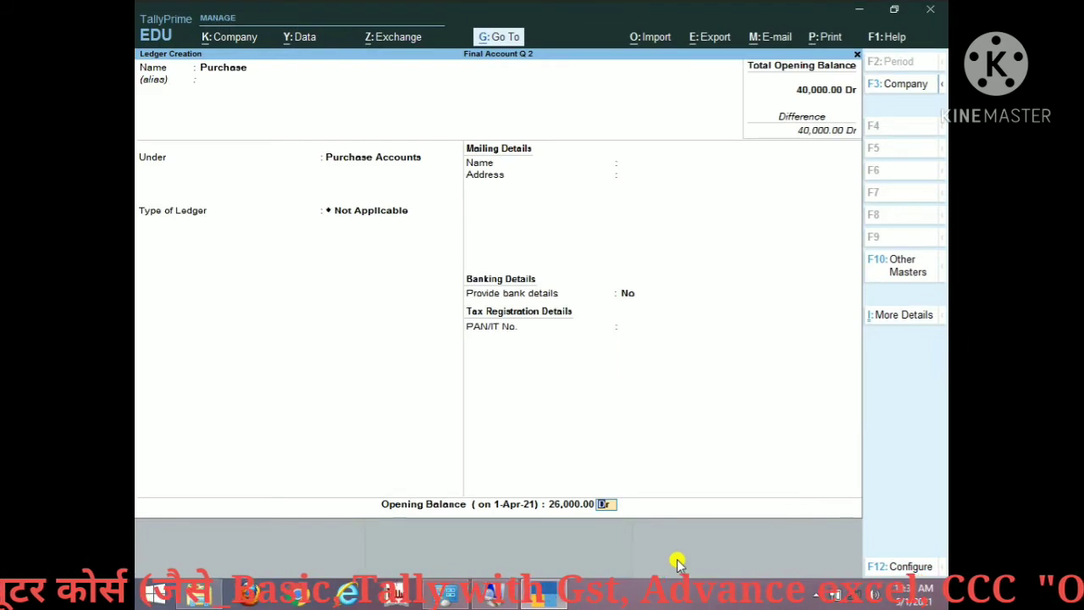
key("Return")
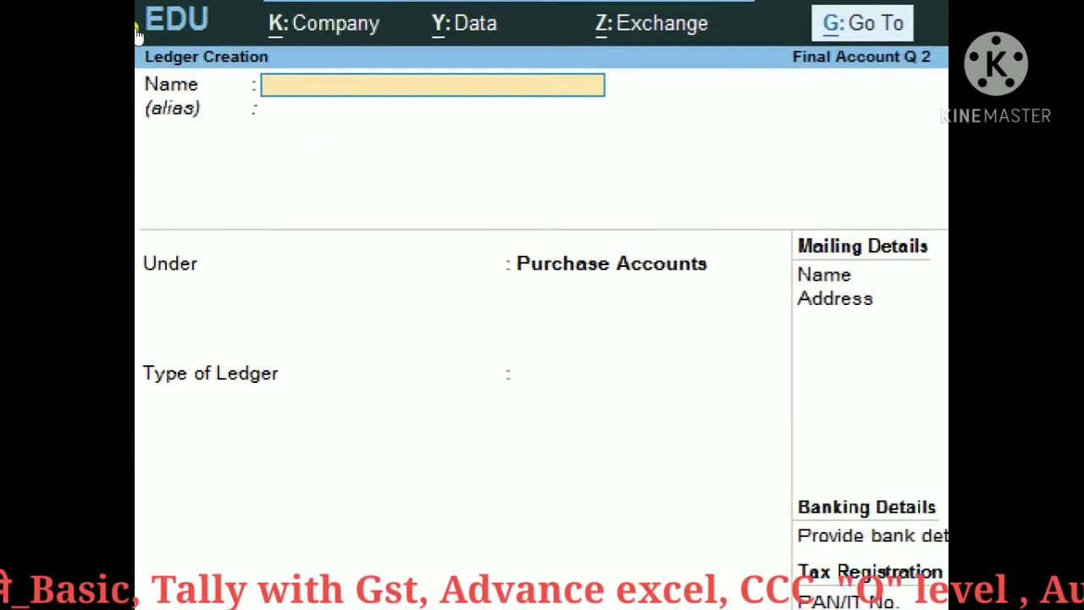
Step: Save a Purchase Return ledger under Purchase Accounts with a 780 Cr opening balance
type("Purchase")
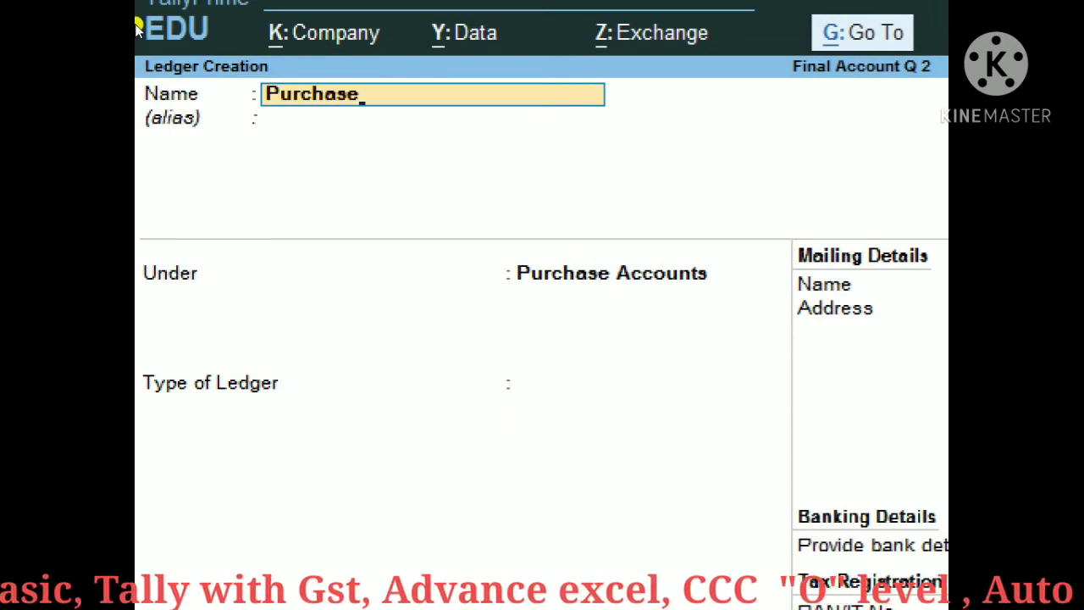
type(" Return")
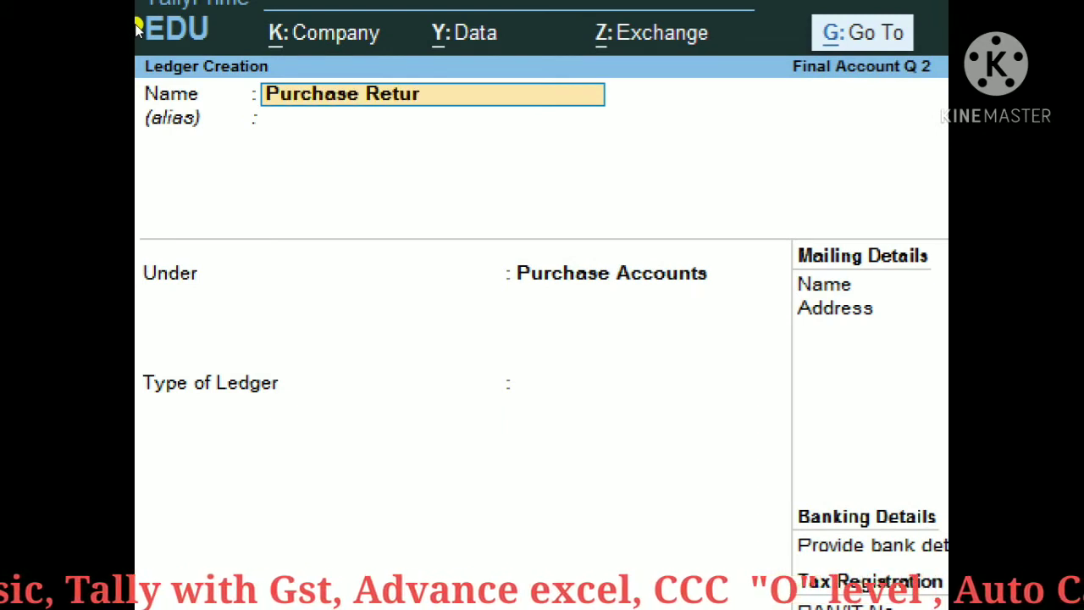
key("Return")
key("Return")
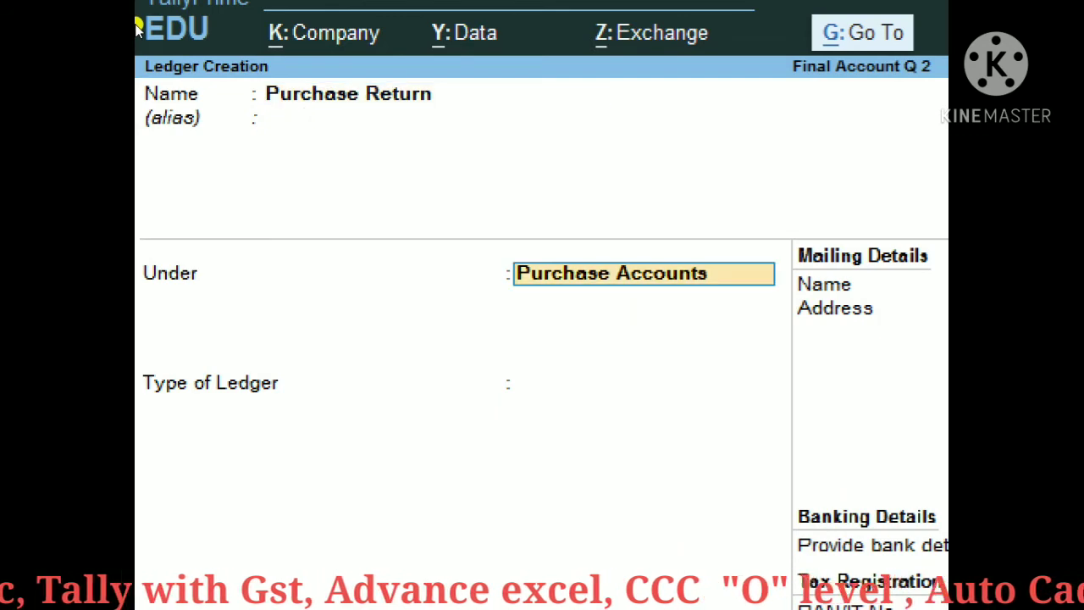
type("Purchase")
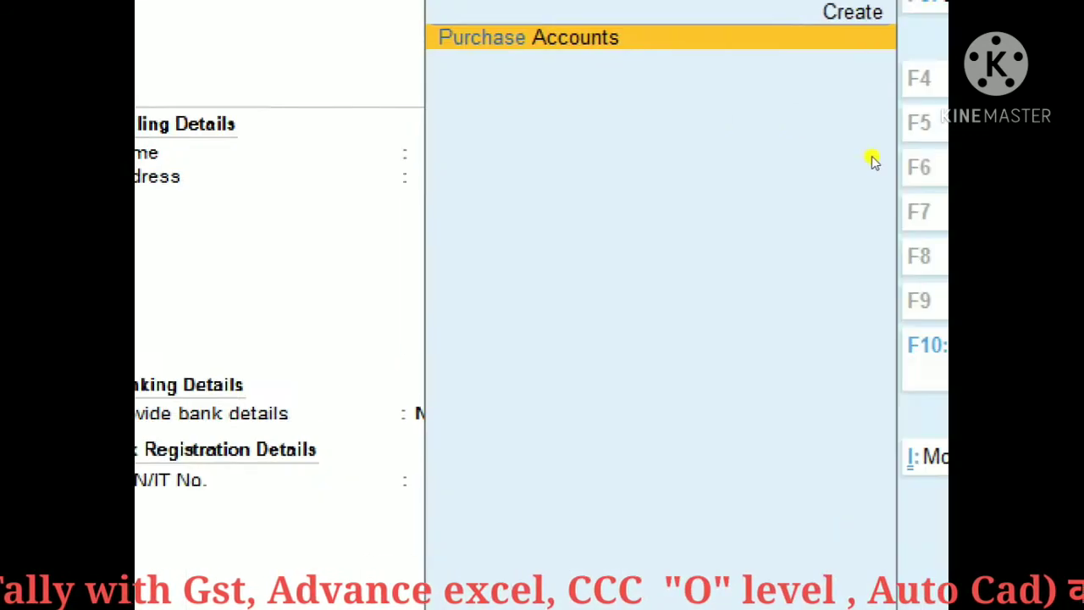
key("Return")
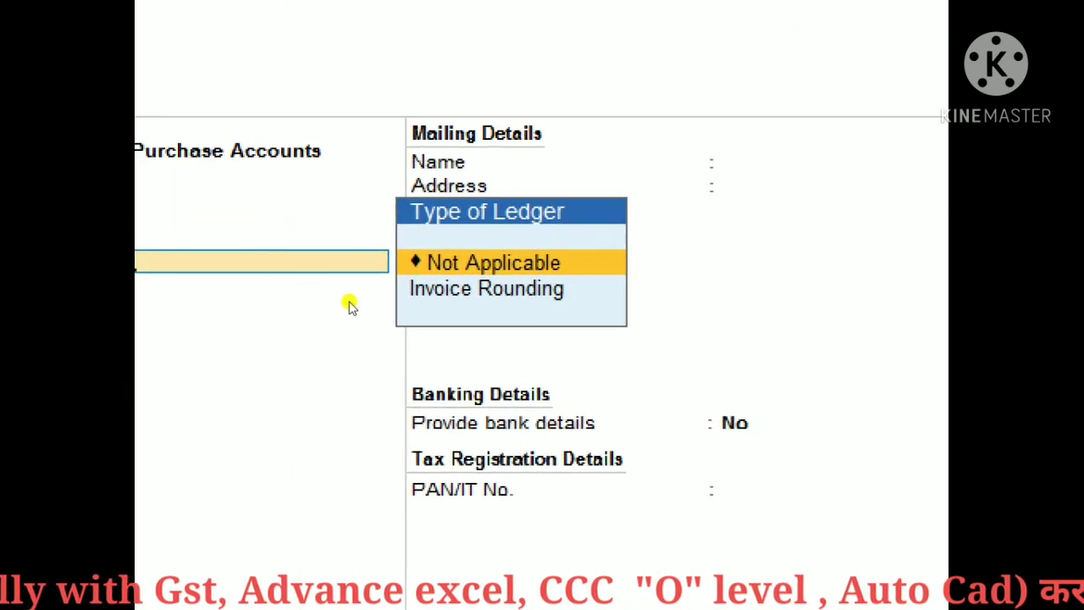
key("Return")
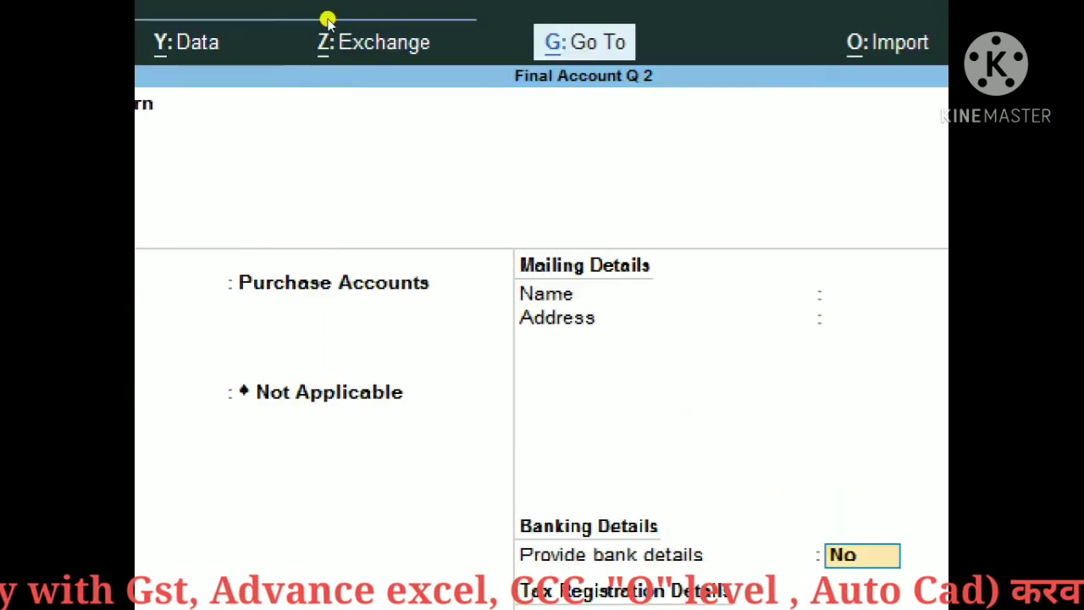
key("Return")
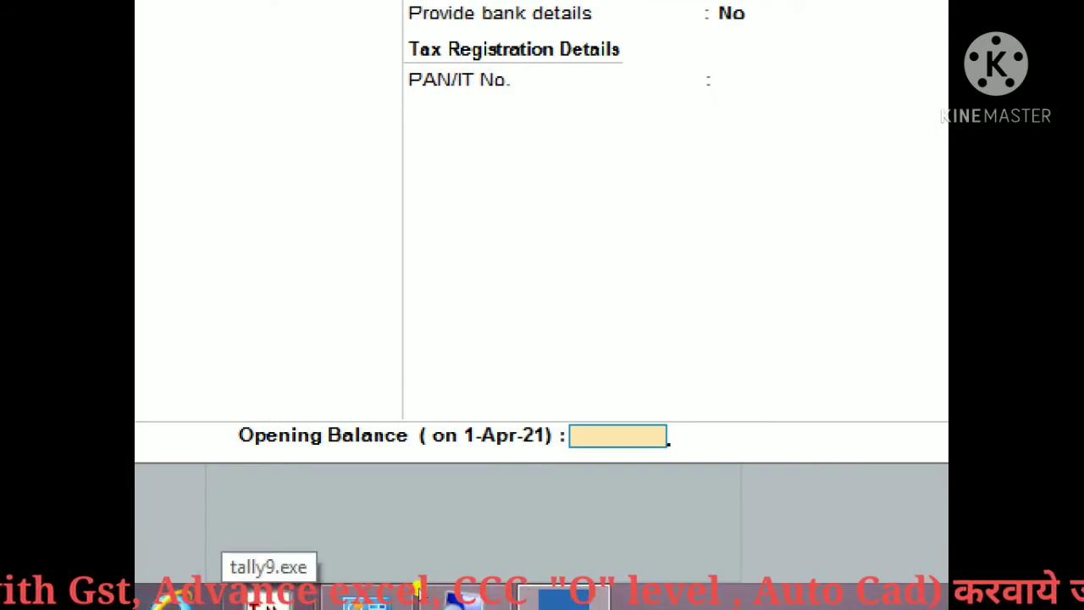
type("780")
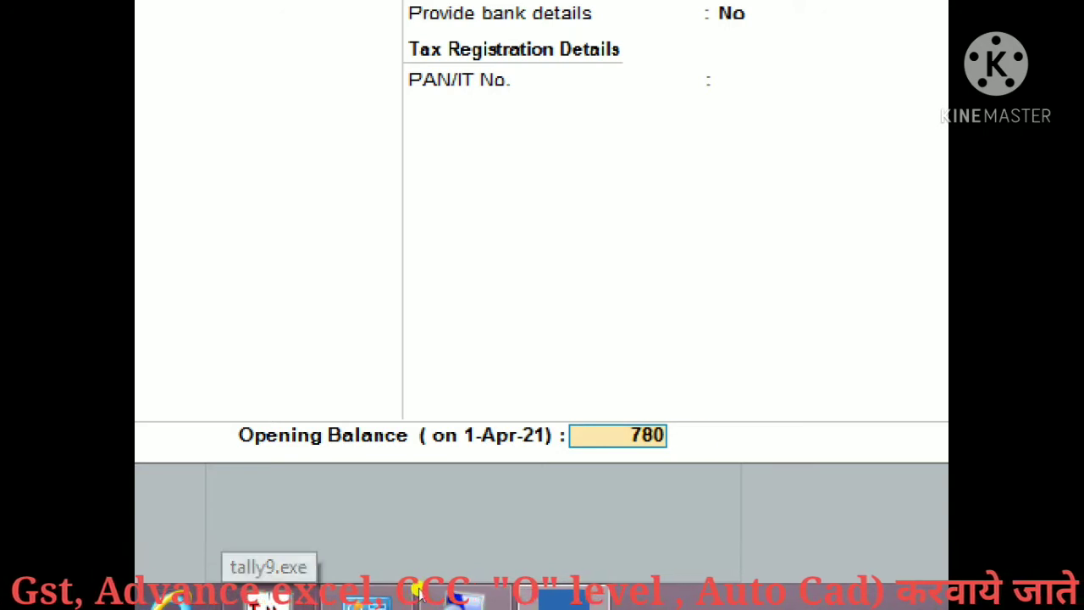
key("Return")
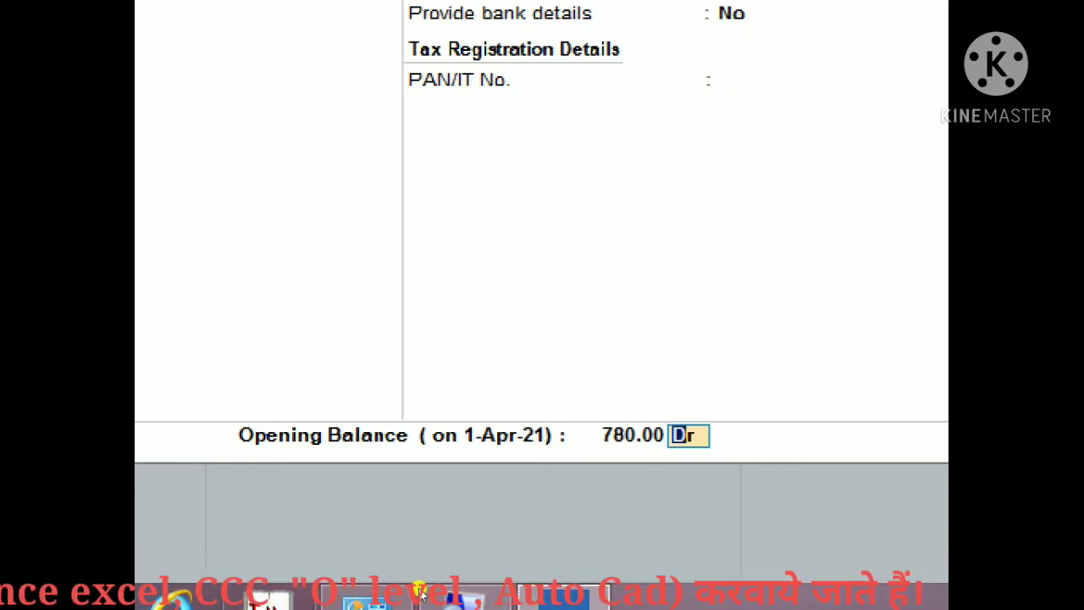
type("cr")
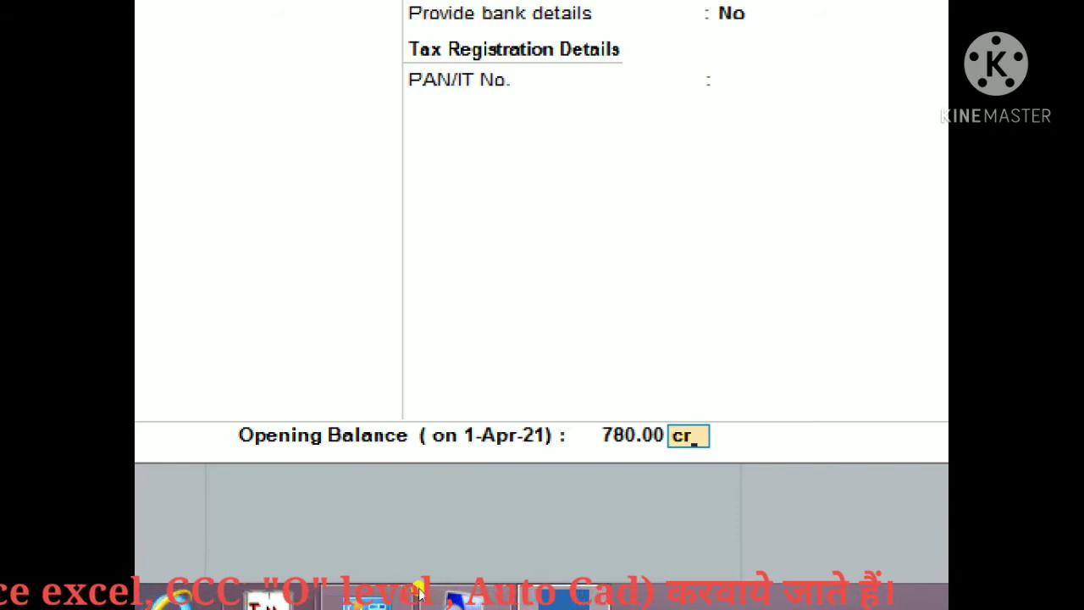
key("Return")
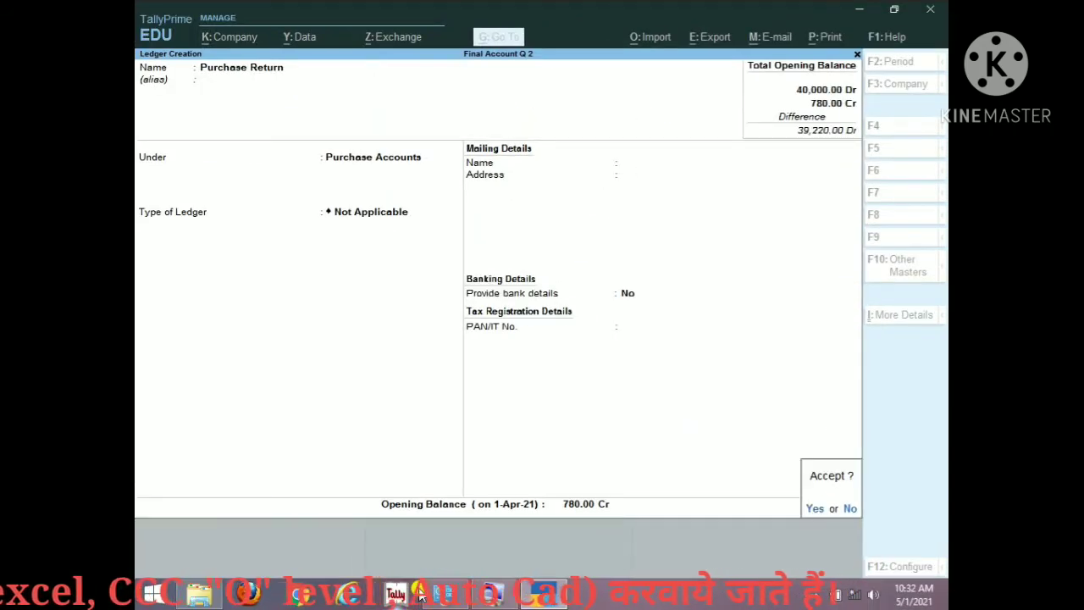
key("Return")
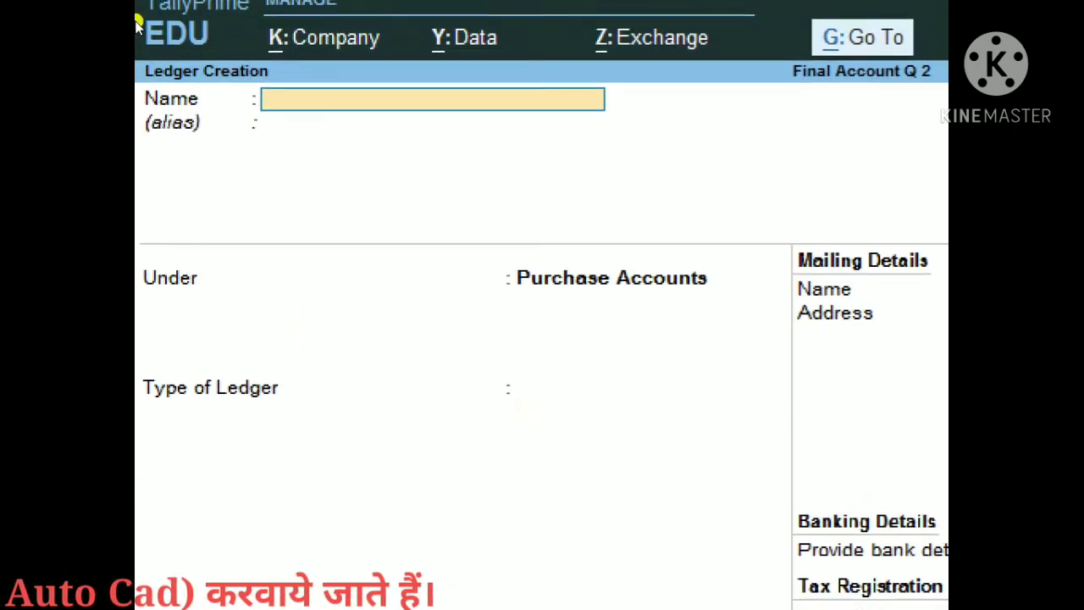
Step: Save an Electric Exp ledger under Direct Expenses with a 550 Dr opening balance
type("El")
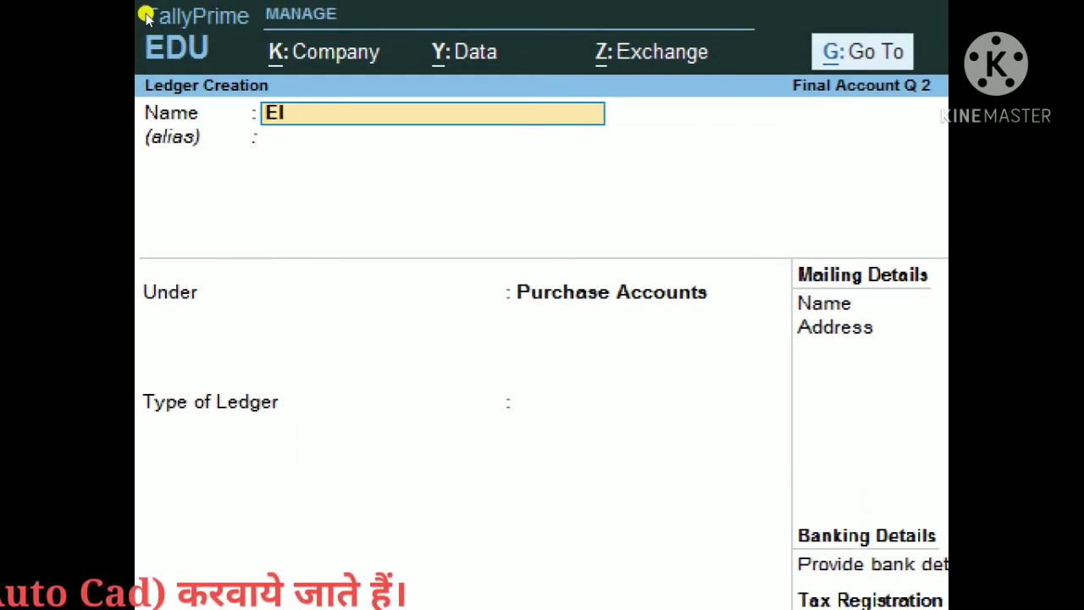
type("ectric ")
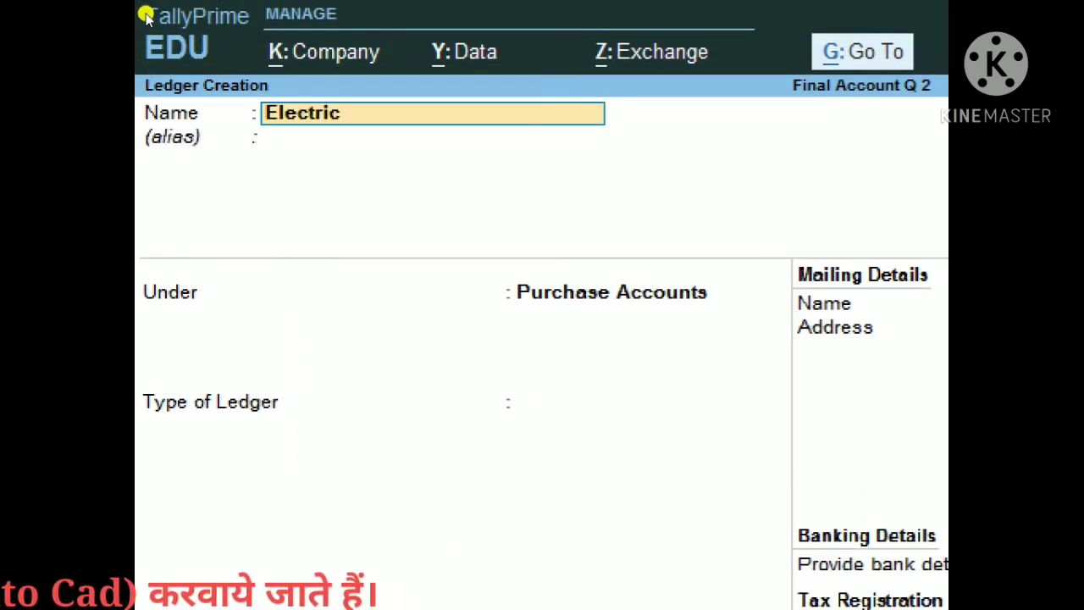
type("Exp")
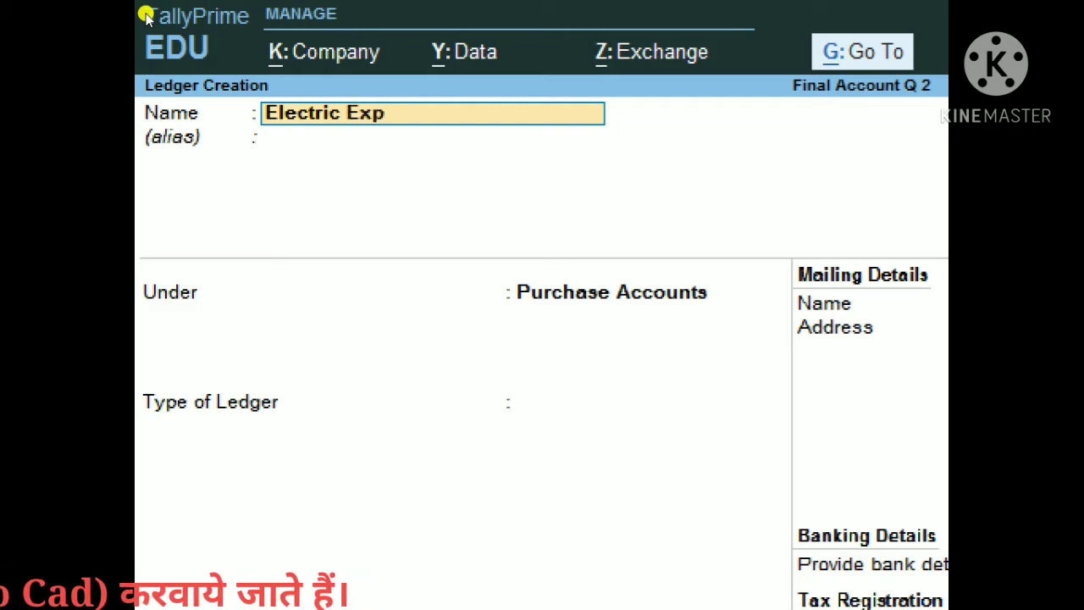
key("Return")
key("Return")
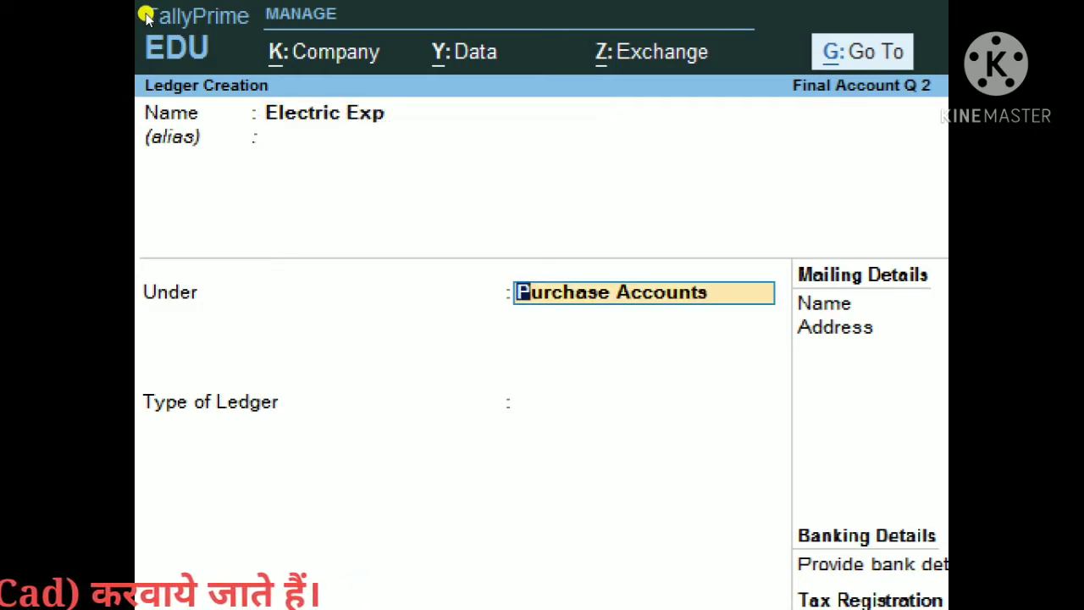
type("f")
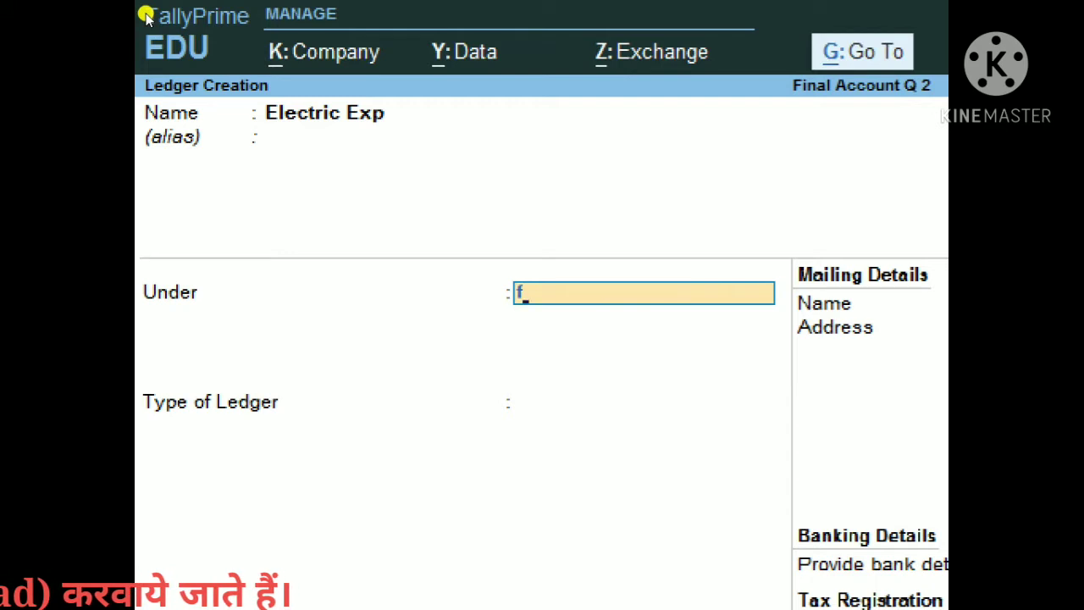
key("BackSpace")
type("dire")
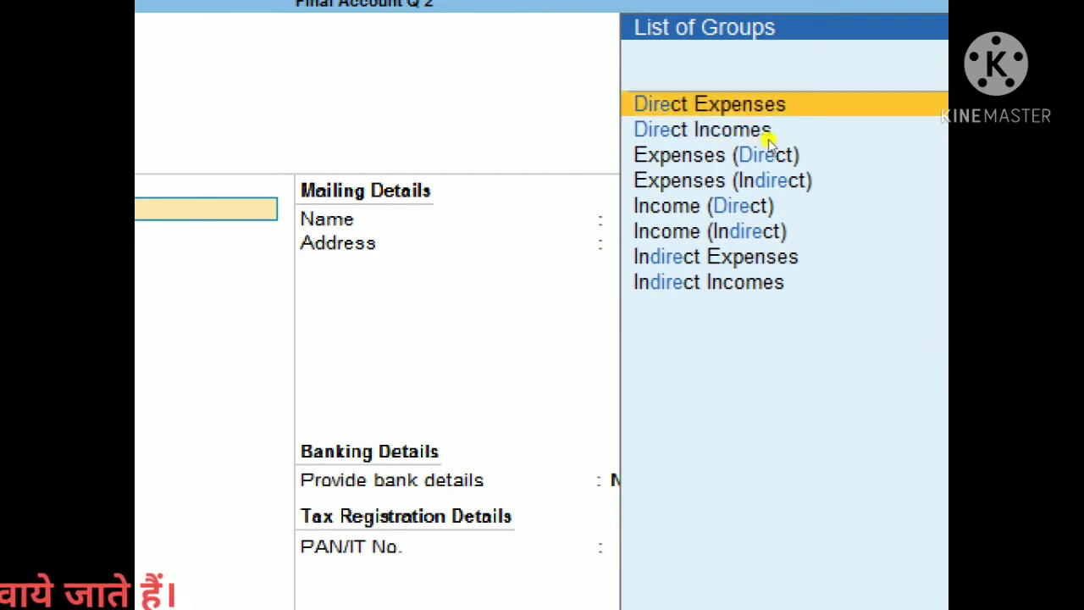
key("Return")
key("Return")
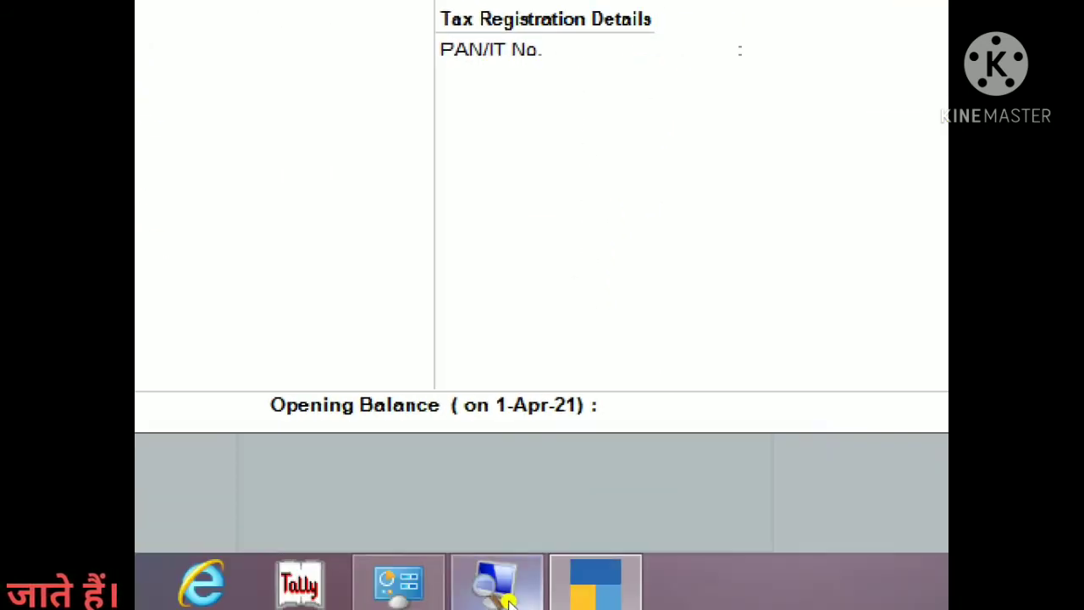
mouse_move(509, 602)
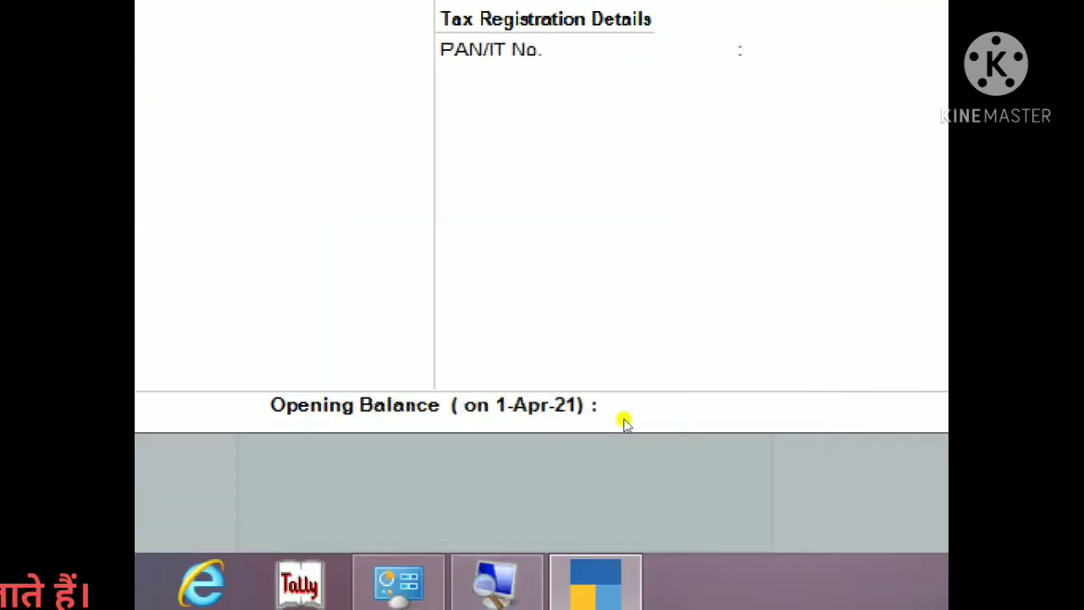
left_click(625, 419)
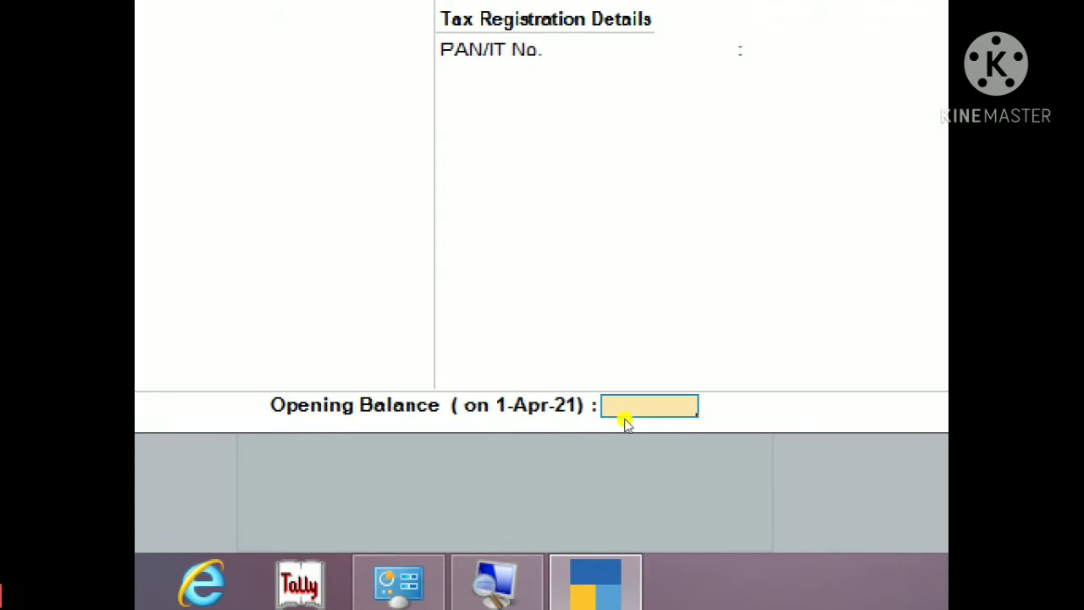
type("550")
key("Return")
key("Return")
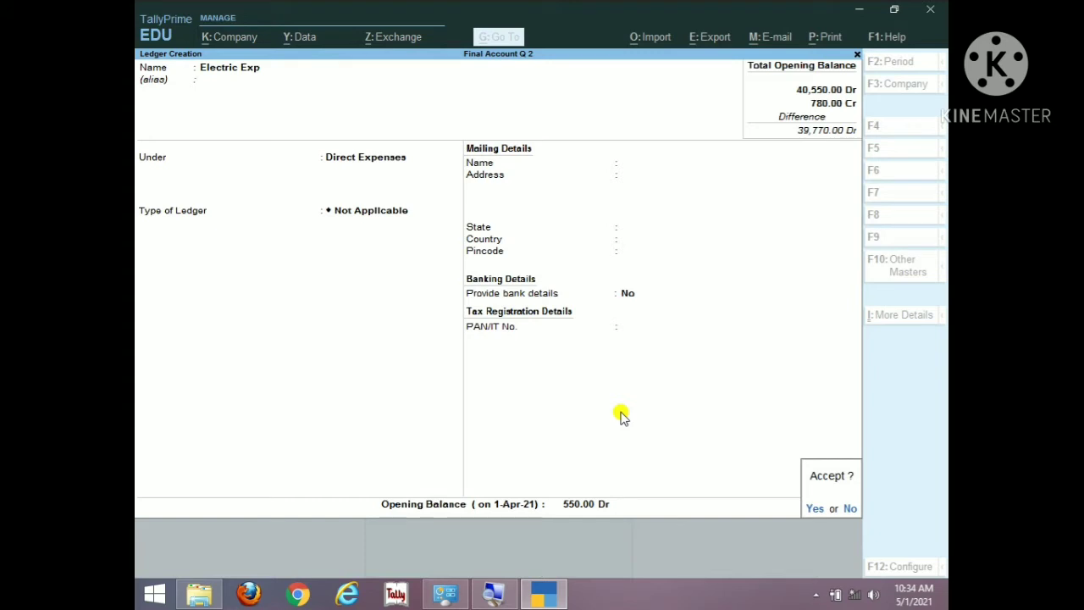
left_click(621, 415)
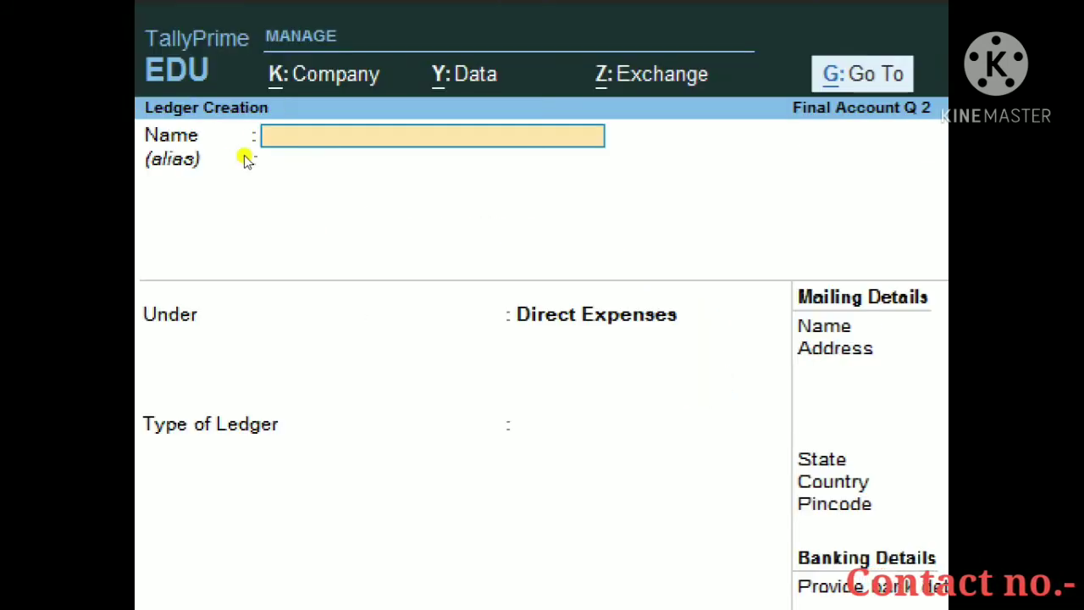
Step: Save a Wages ledger under Direct Expenses with a 1,100 Dr opening balance
type("Wages")
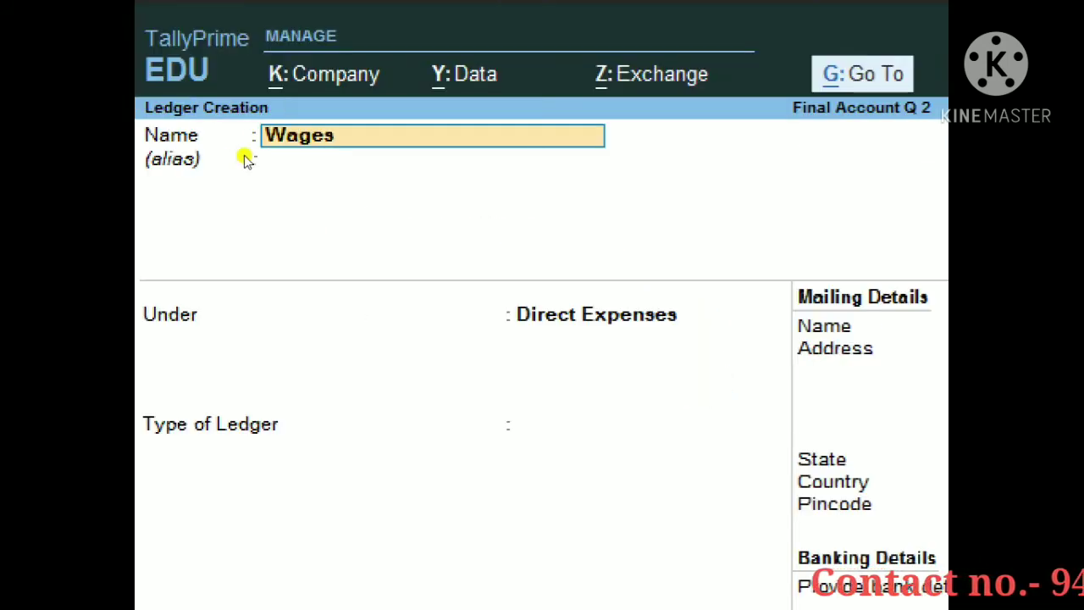
key("Return")
key("Return")
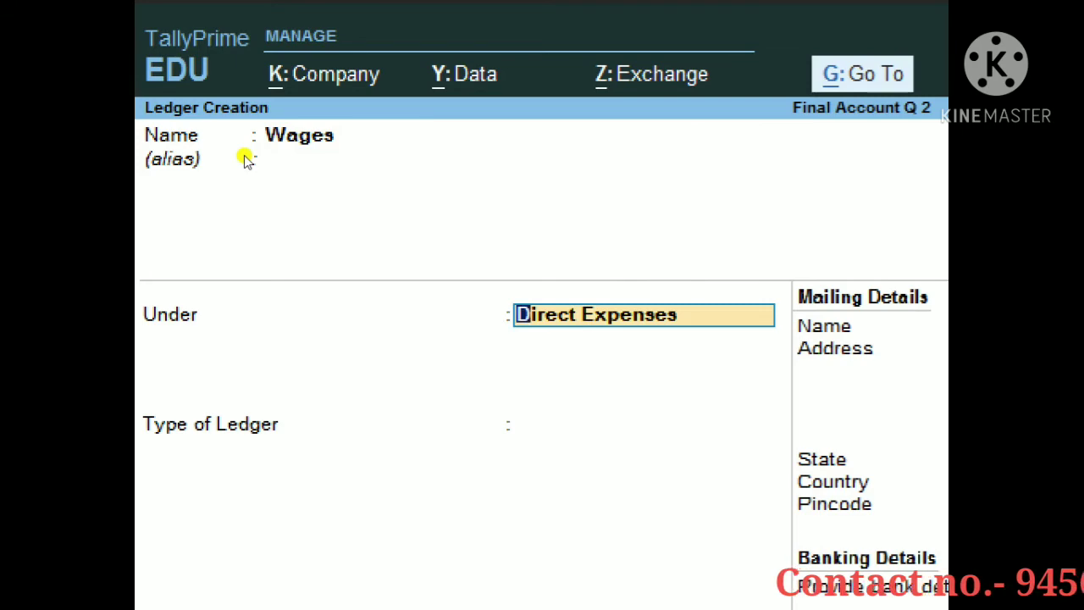
key("Return")
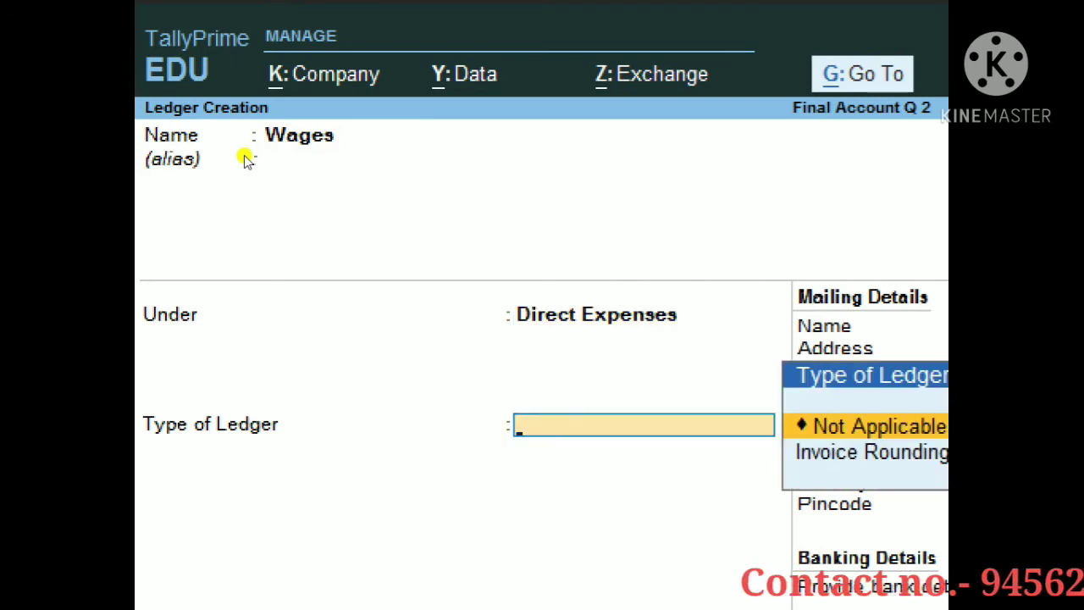
key("Return")
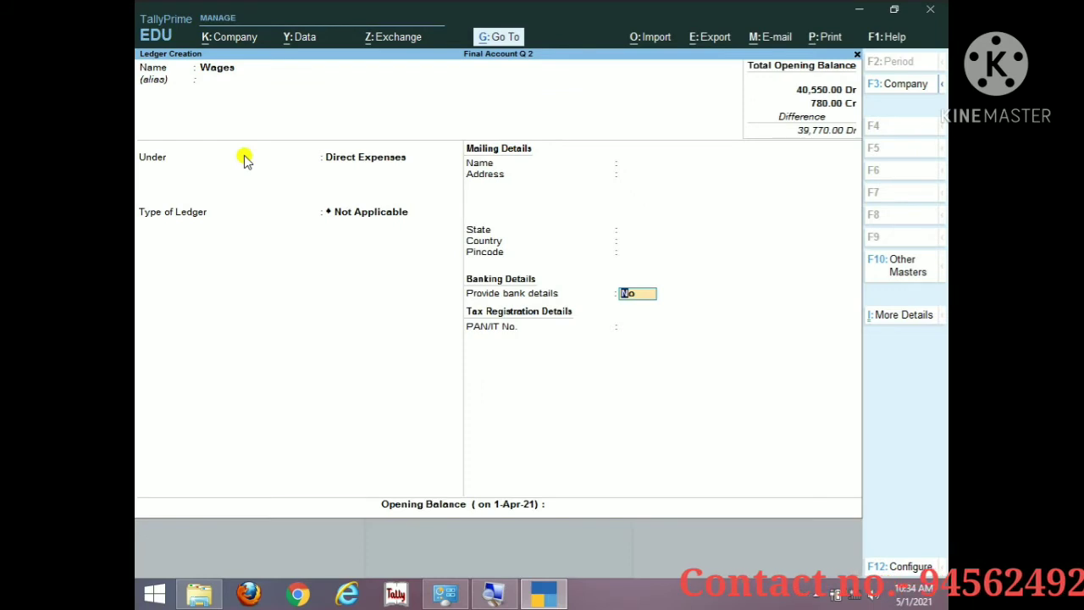
key("Return")
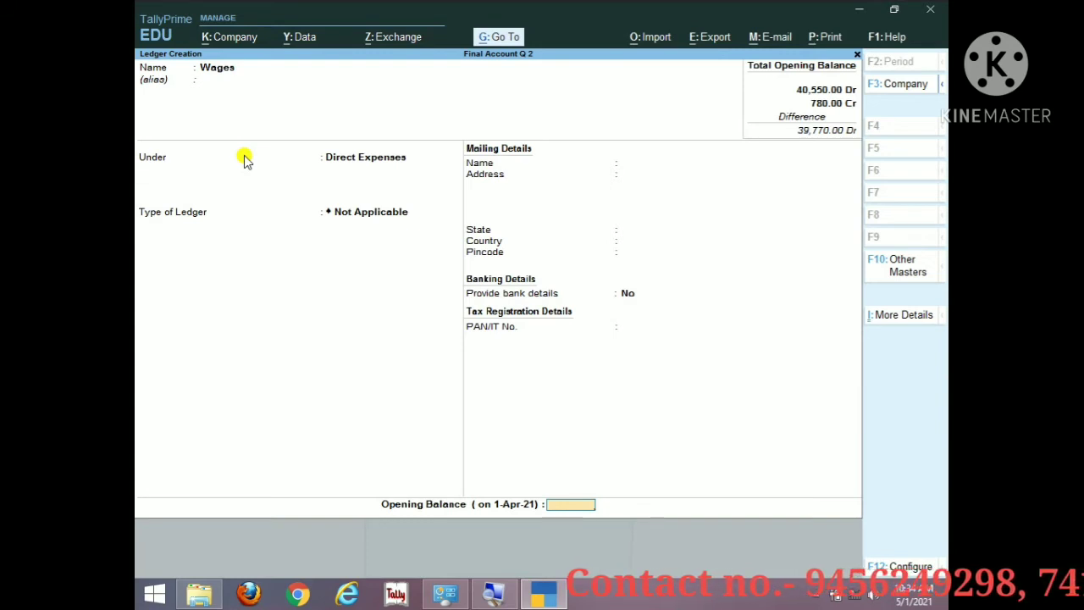
type("1100")
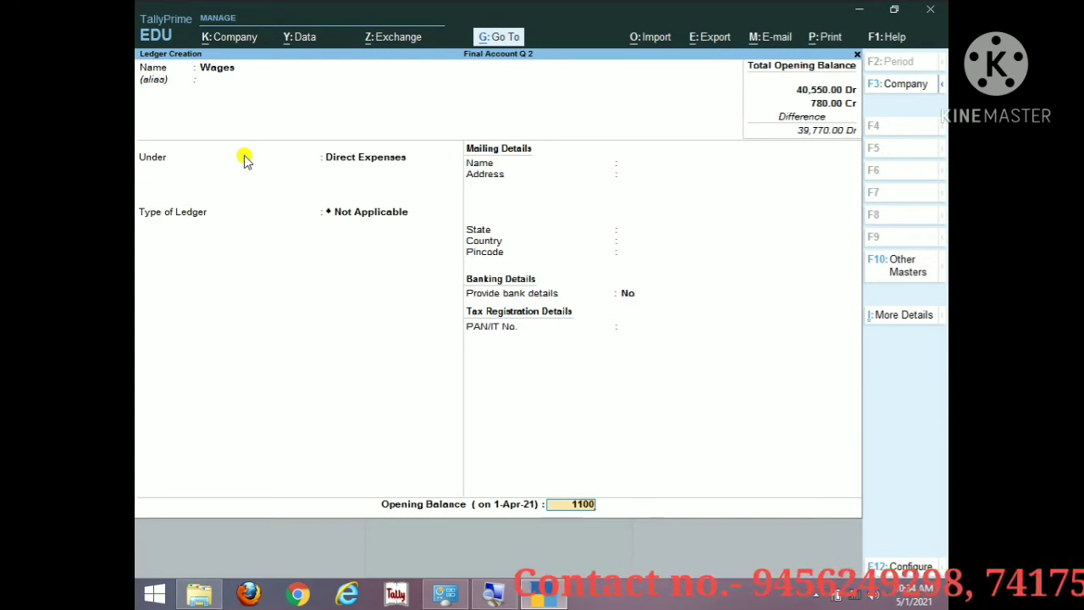
key("Return")
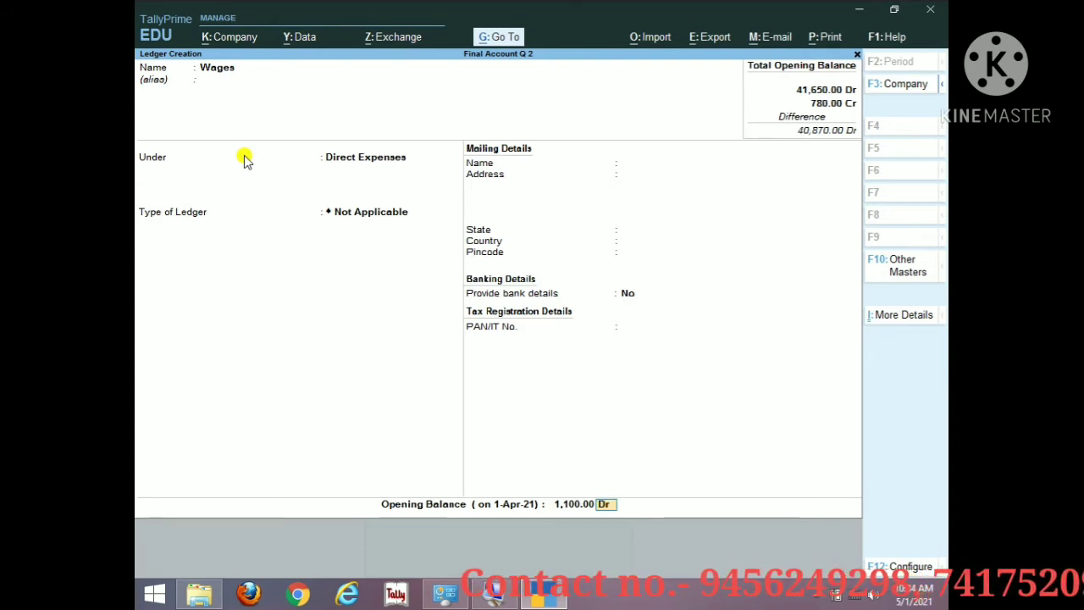
key("ctrl")
key("ctrl+a")
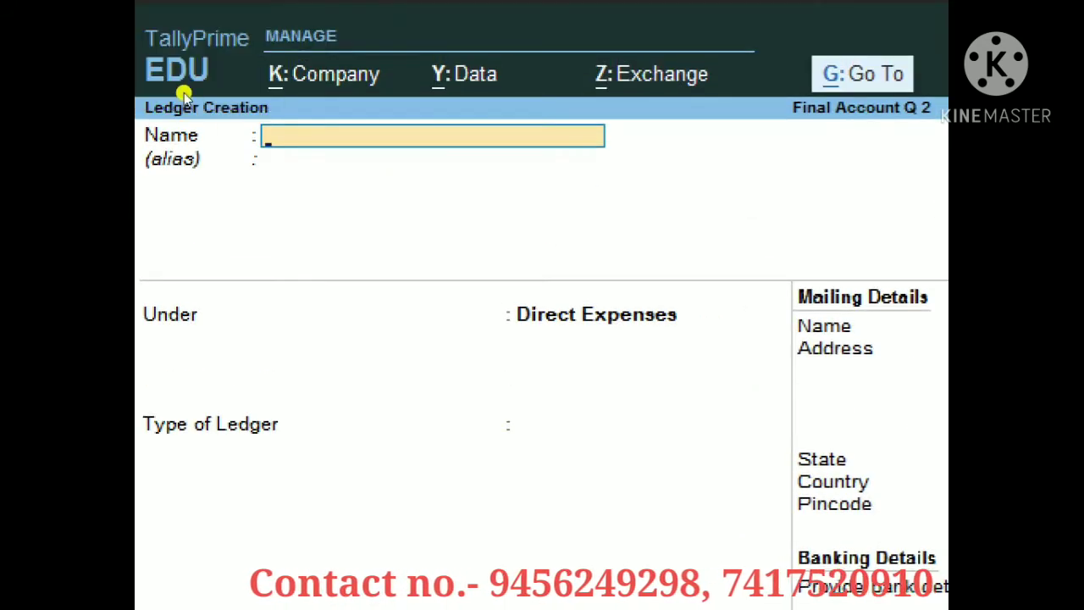
Step: Save 'Coal, Fuel & Water' under Direct Expenses, Not Applicable type, 1,260 Dr opening balance
type("Co")
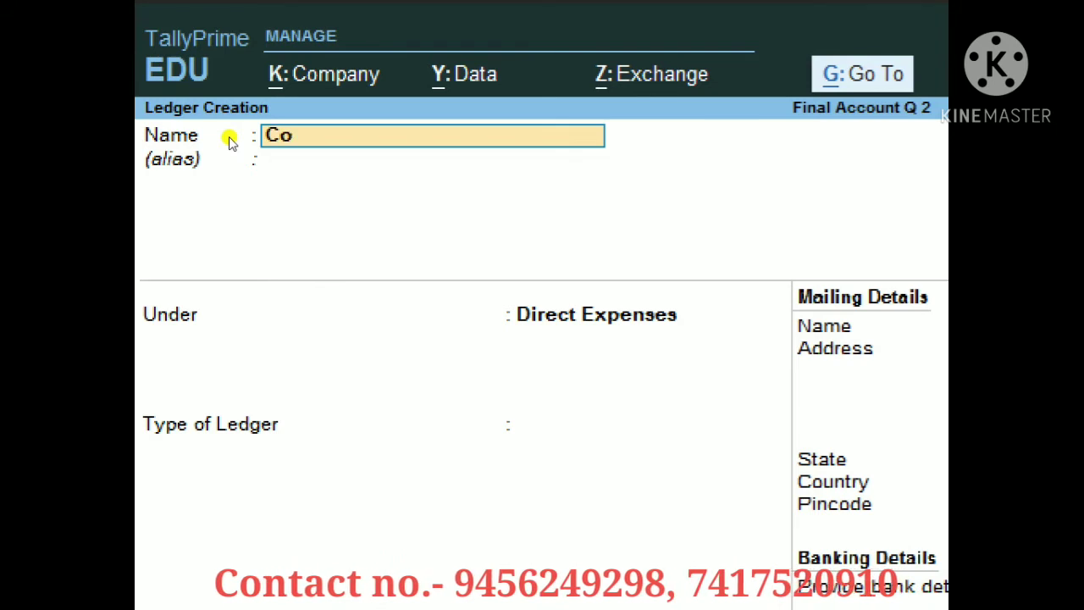
type("al,")
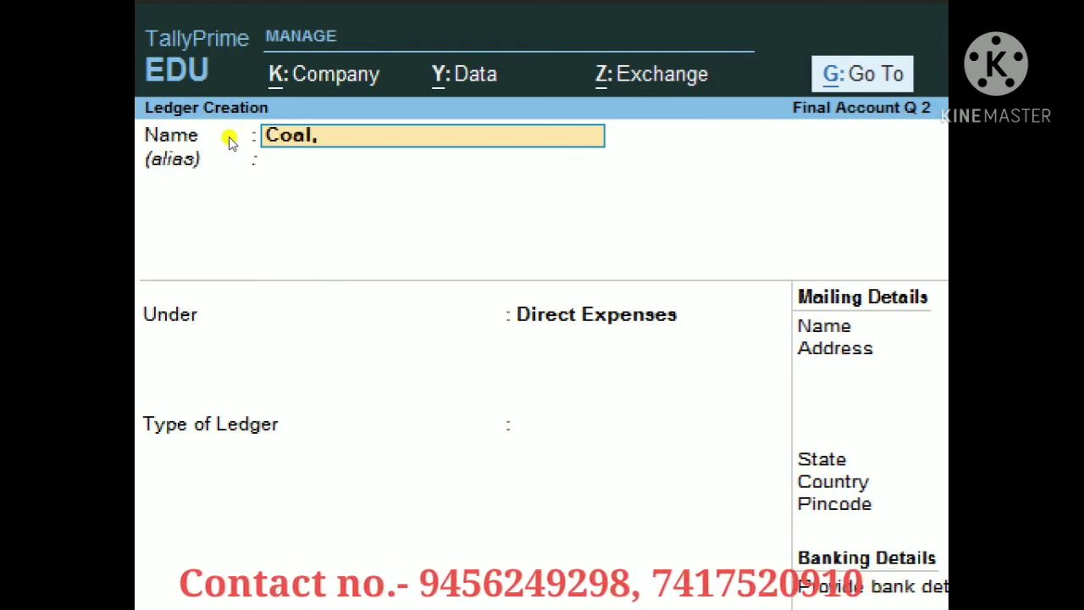
type(" fue")
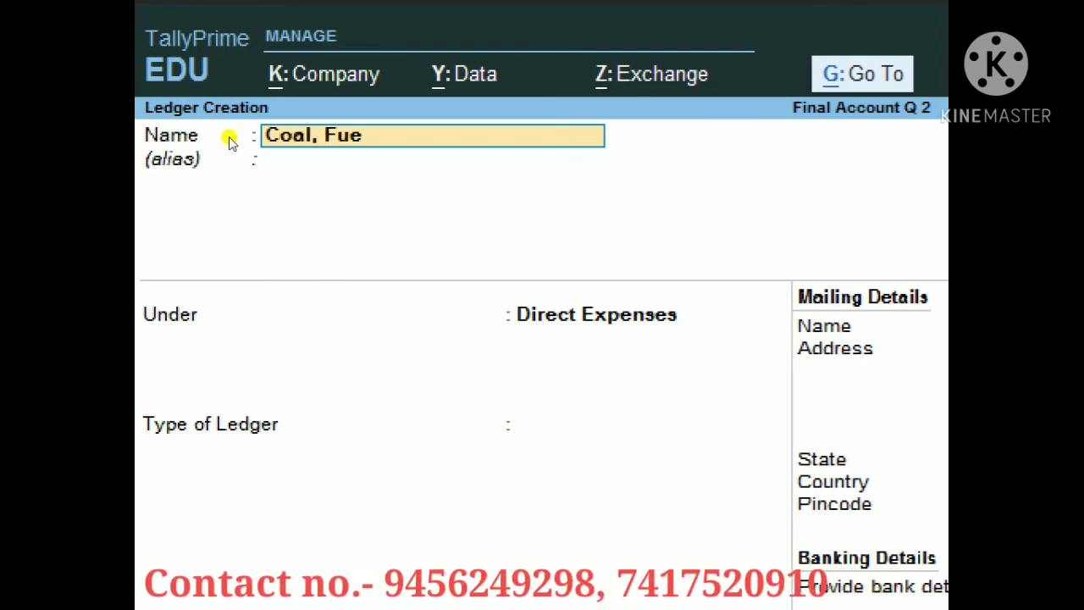
type("l &")
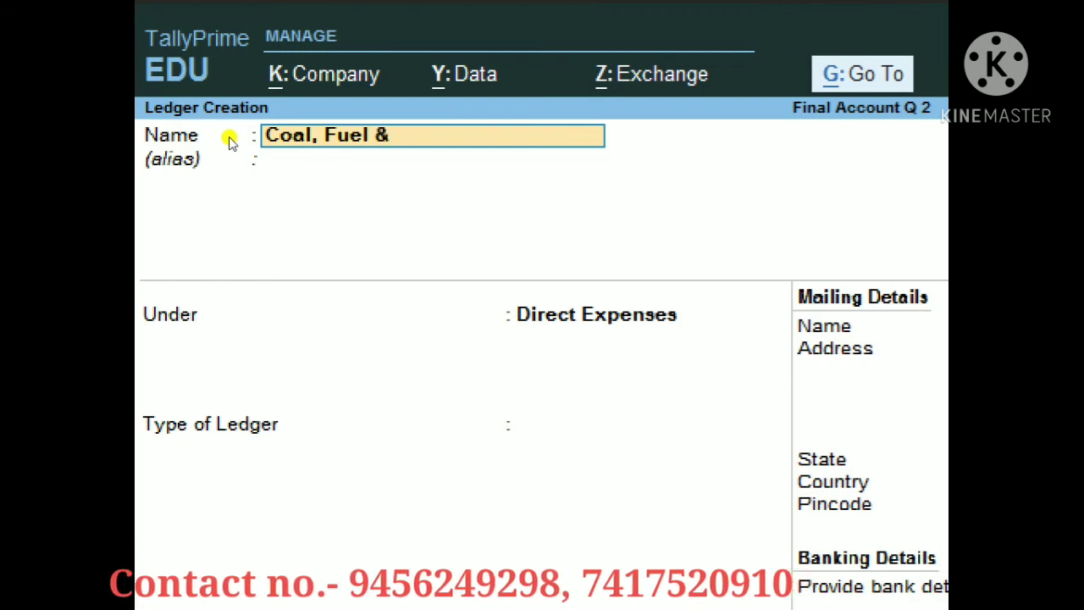
type(" water")
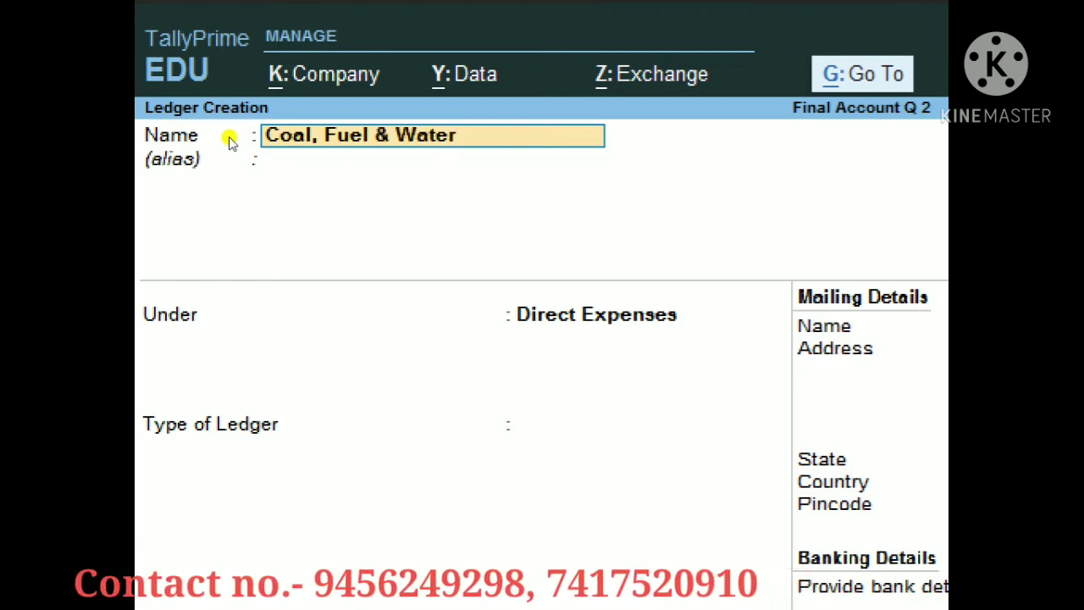
key("Return")
key("Return")
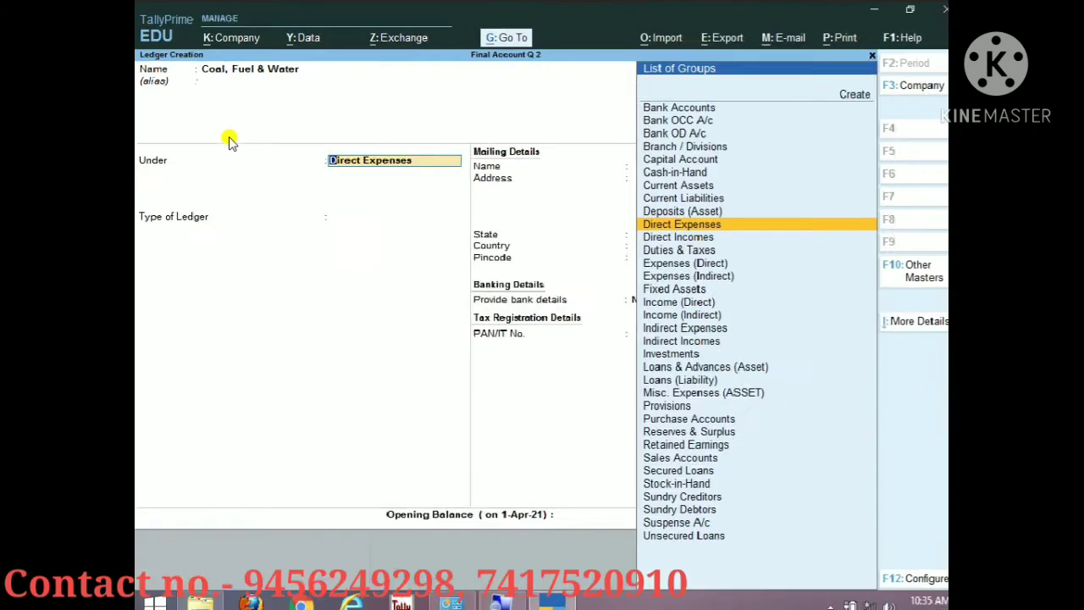
key("Return")
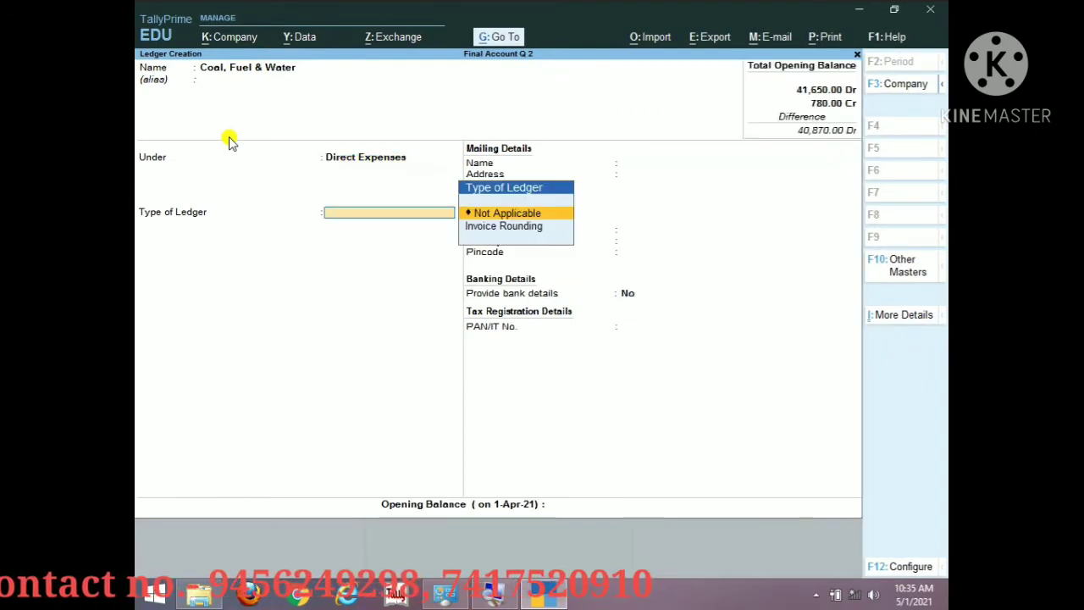
key("Return")
key("Return")
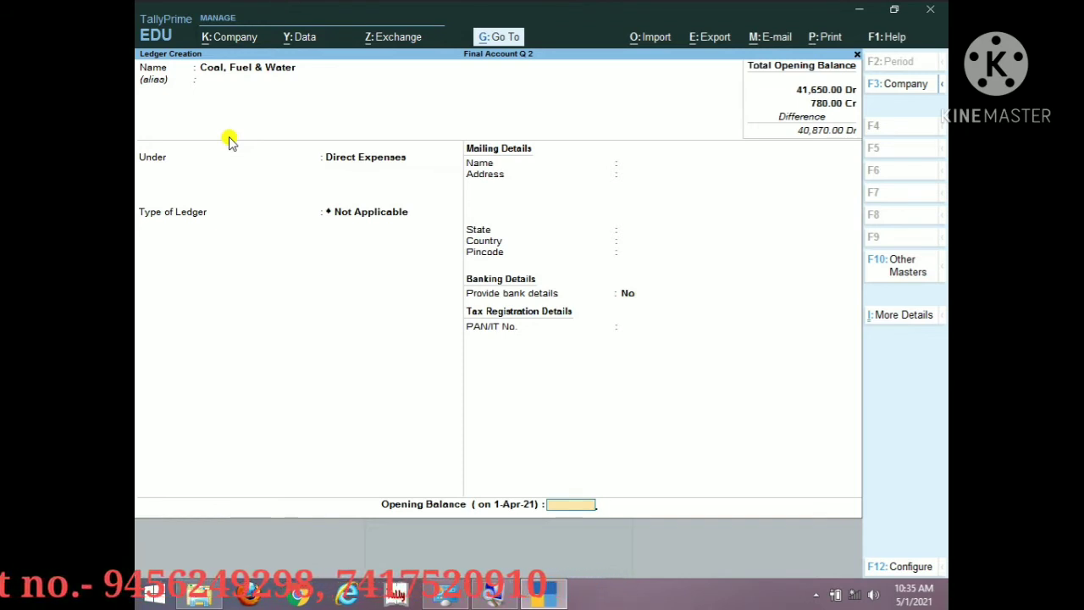
type("1260")
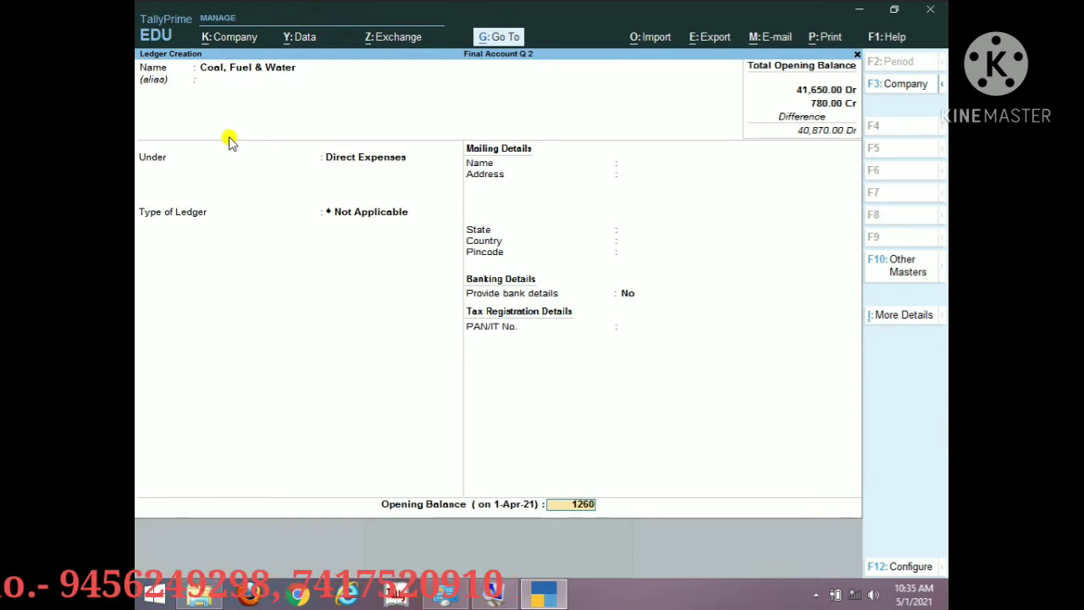
key("Return")
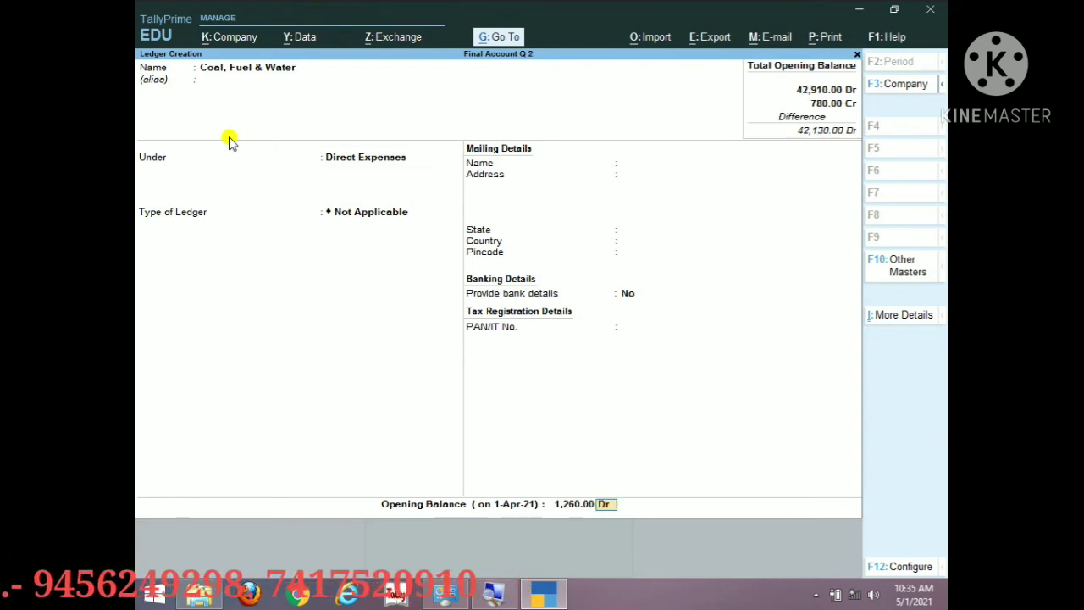
key("ctrl")
key("ctrl+a")
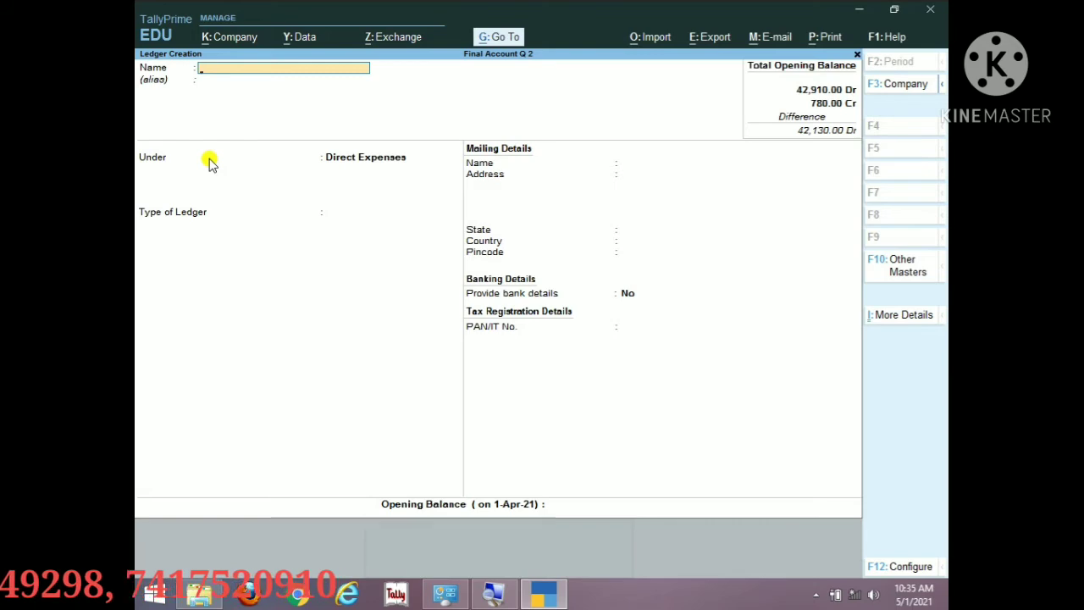
Step: Save 'Carriage & Frieght' under Direct Expenses with a 275 Dr opening balance
type("Ca")
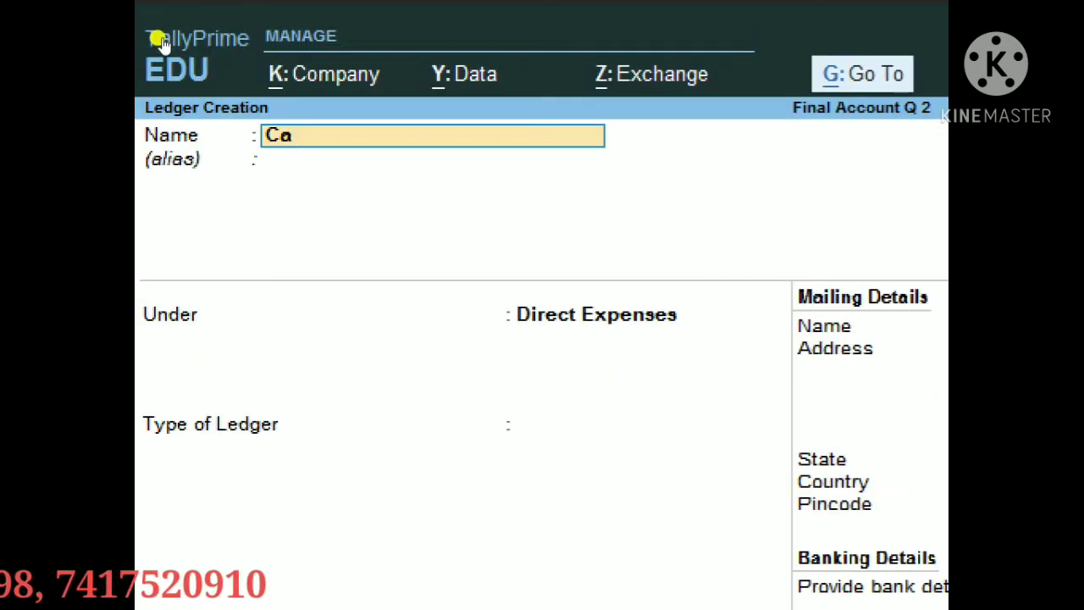
type("rri")
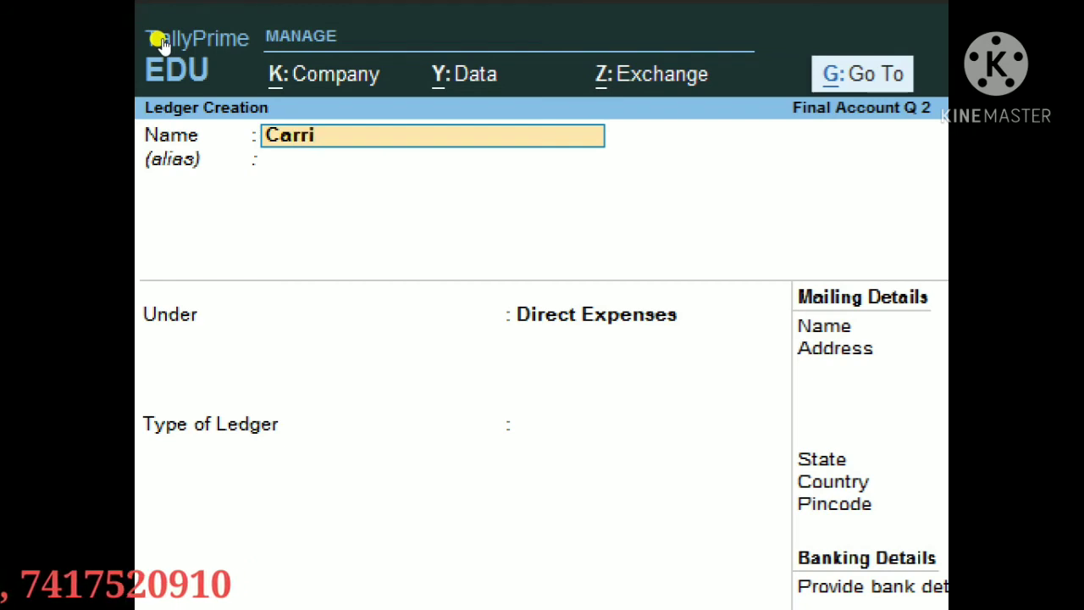
type("age")
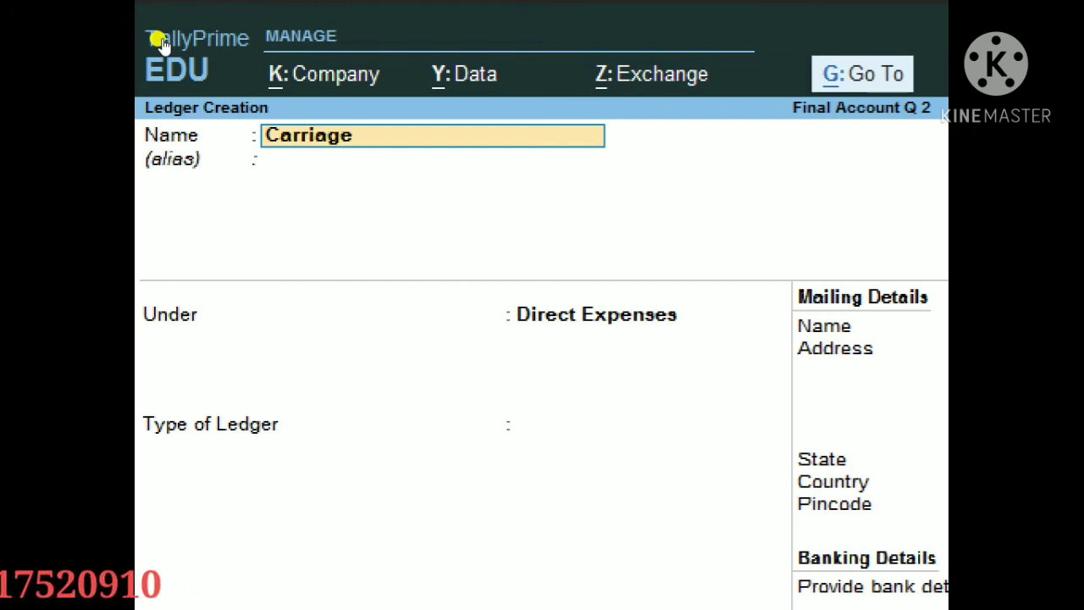
type(" & Fuel")
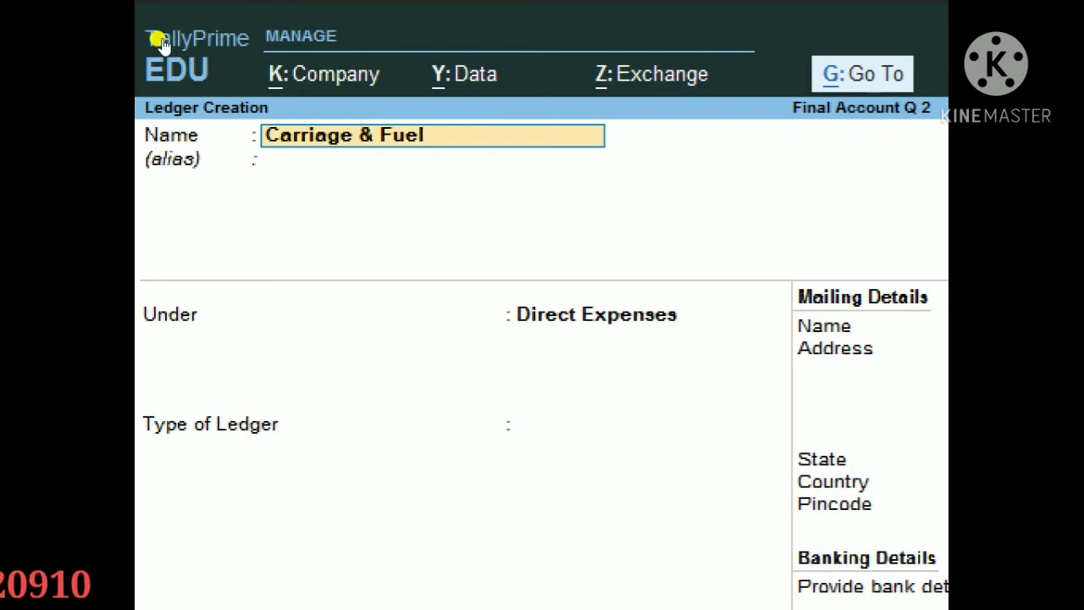
key("BackSpace")
key("BackSpace")
key("BackSpace")
key("BackSpace")
type("f")
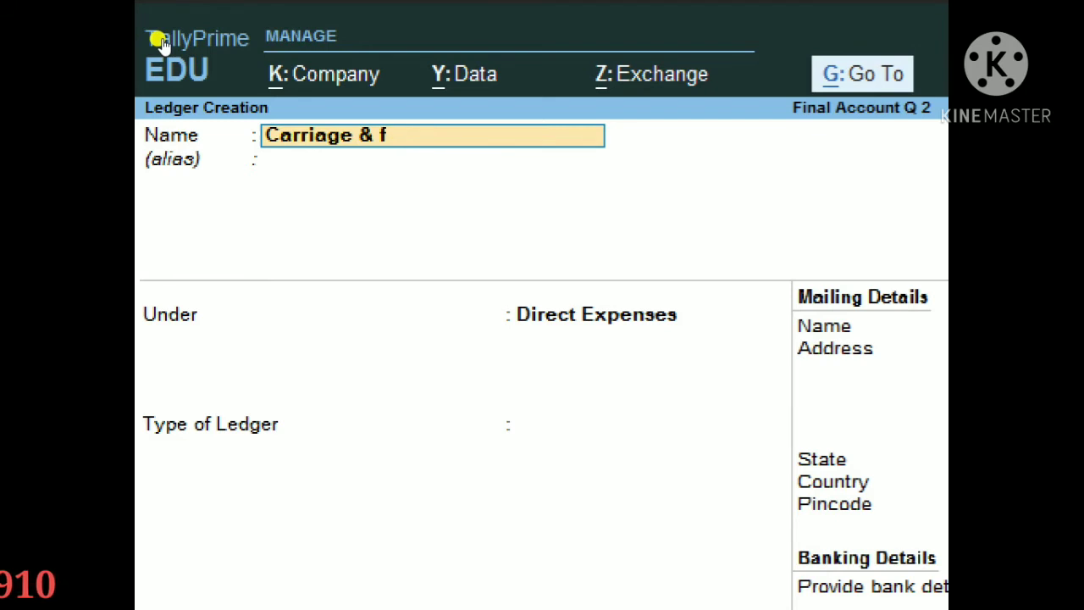
type("re")
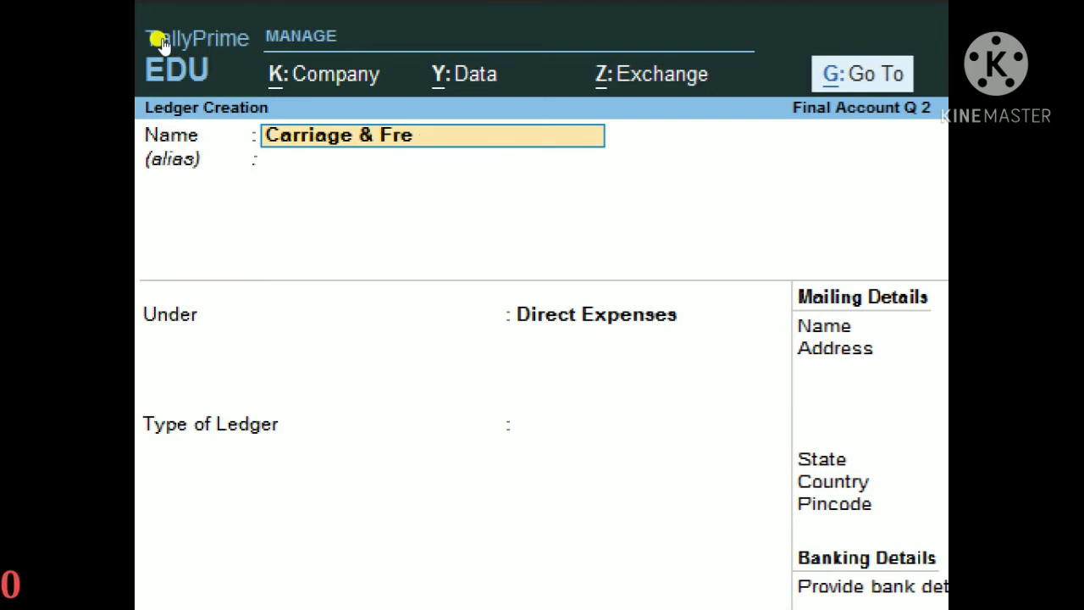
key("BackSpace")
type("ieght")
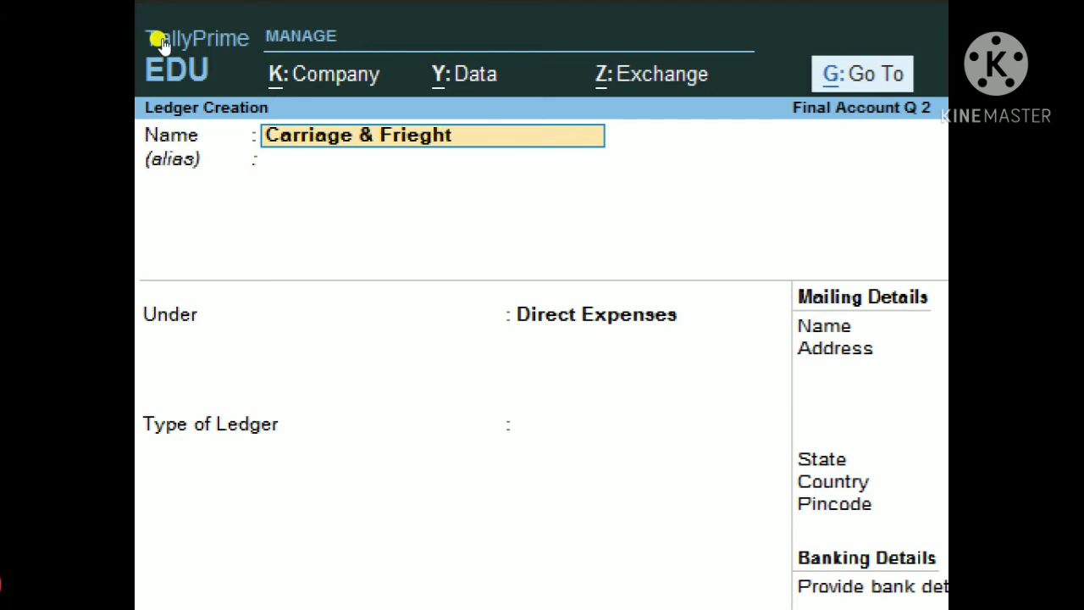
key("Return")
key("Return")
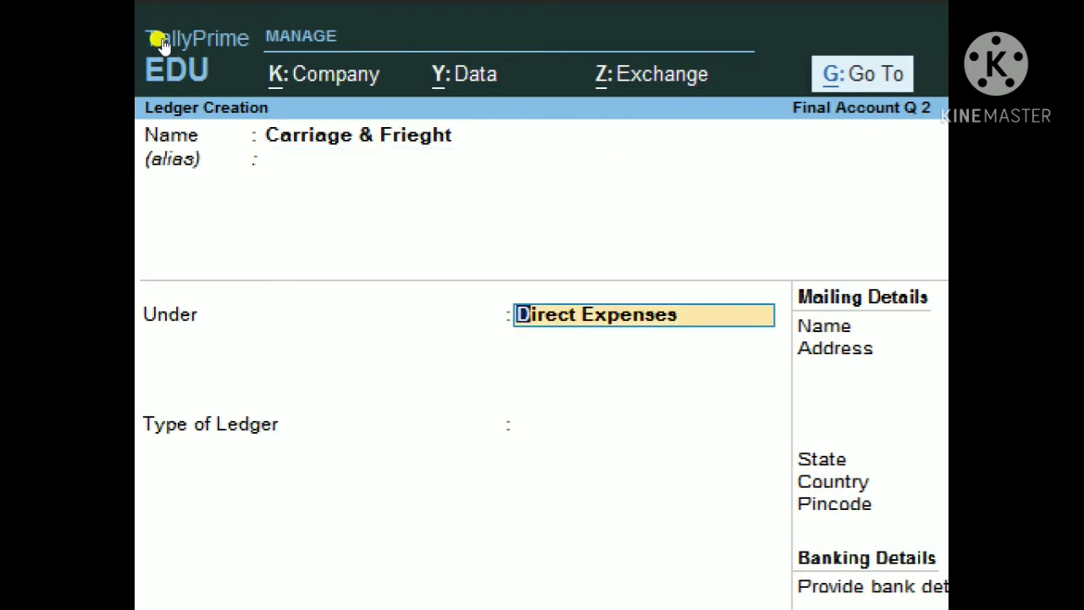
key("Return")
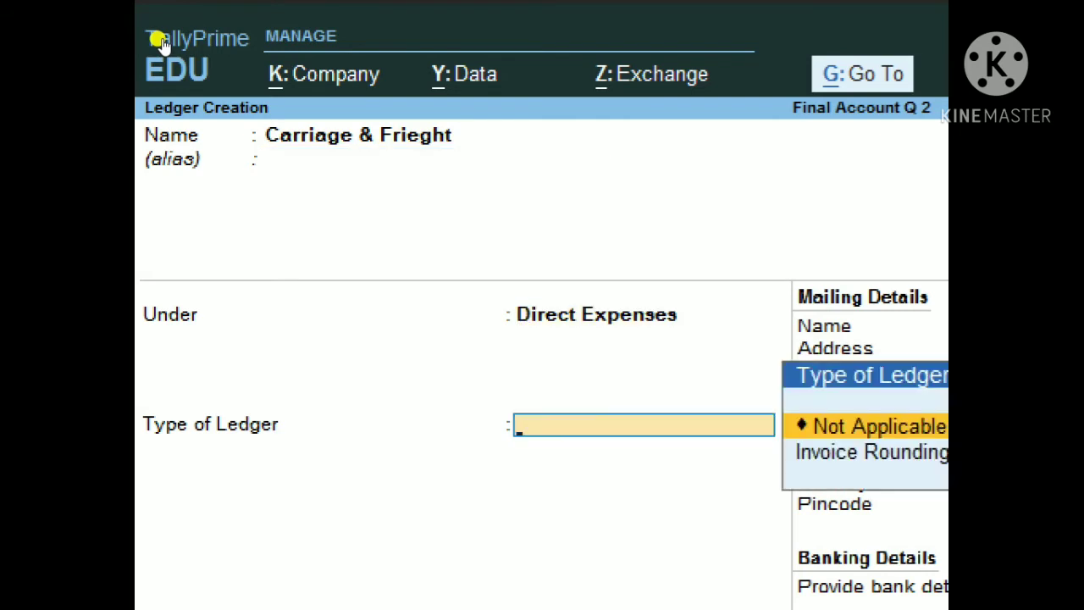
key("Return")
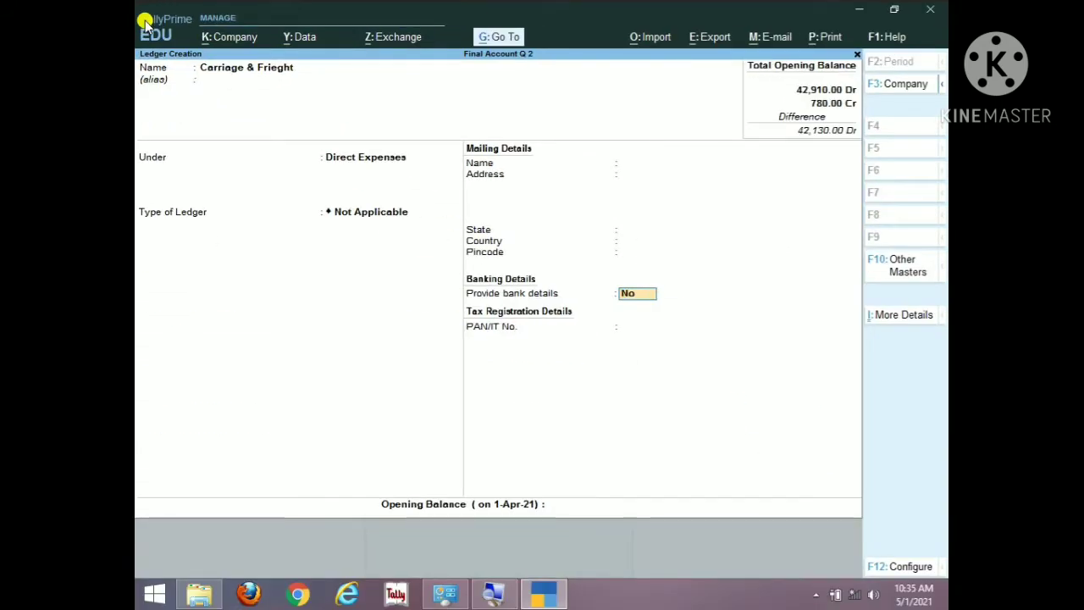
key("Return")
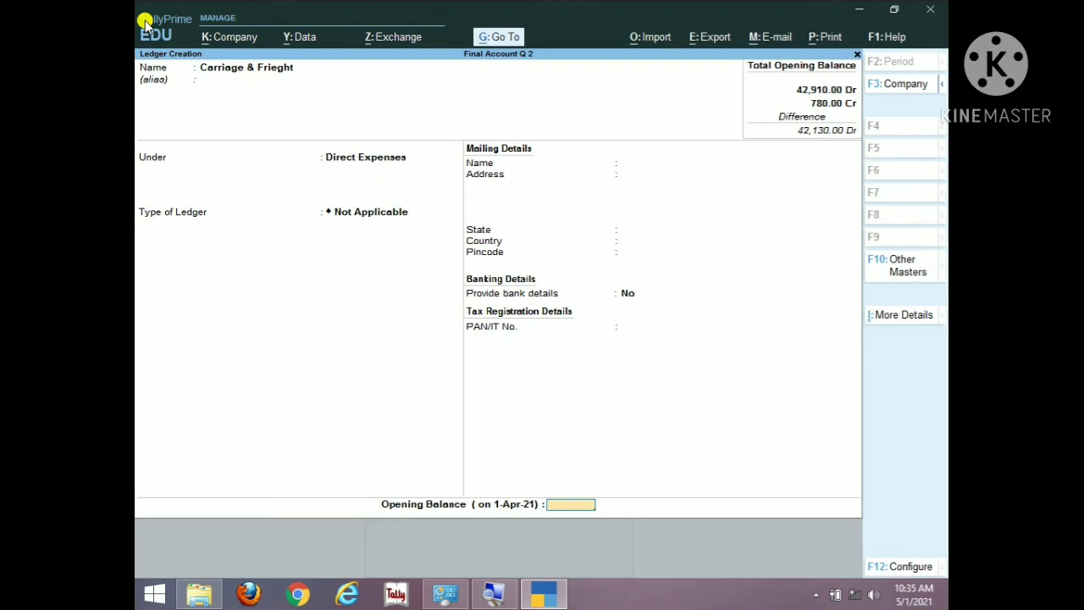
type("275")
key("Return")
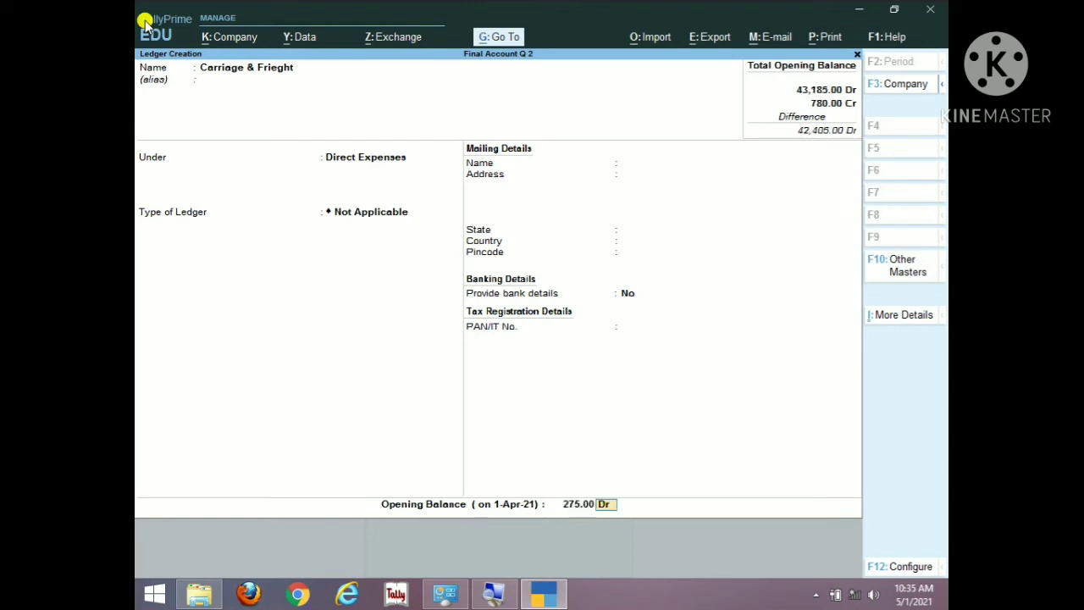
key("ctrl")
key("ctrl+a")
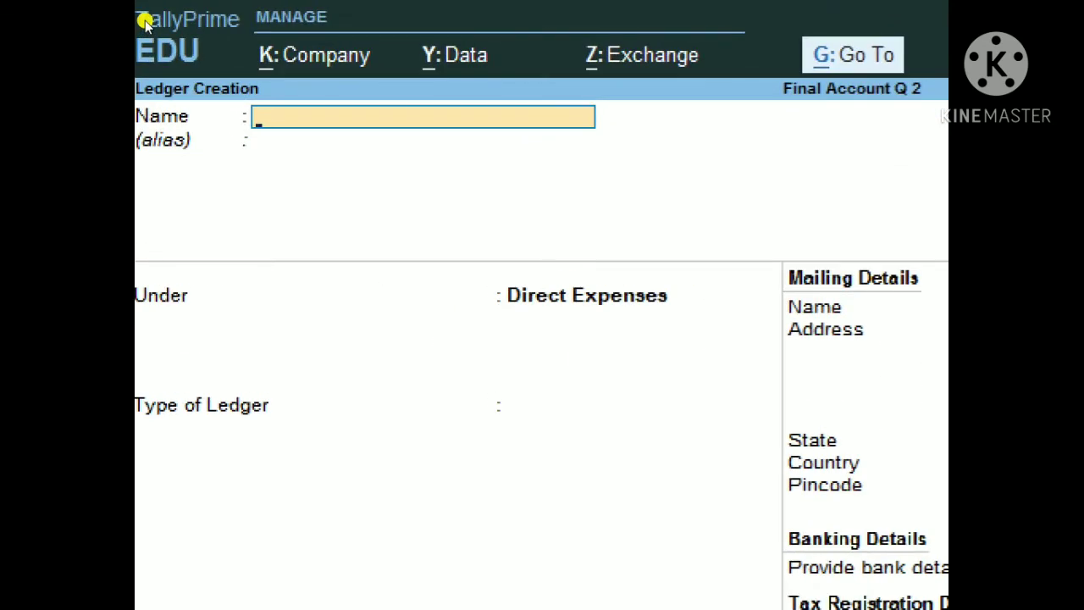
Step: Save a Sales ledger under Sales Accounts, type Not Applicable, opening balance 38,000 Cr
type("Sales")
key("Return")
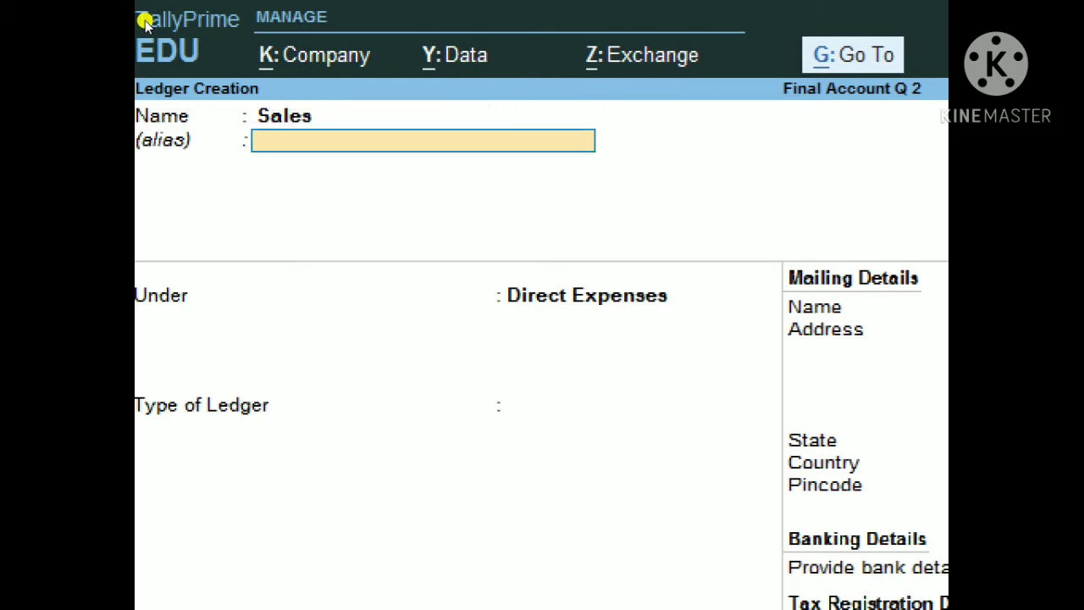
key("Return")
type("sal")
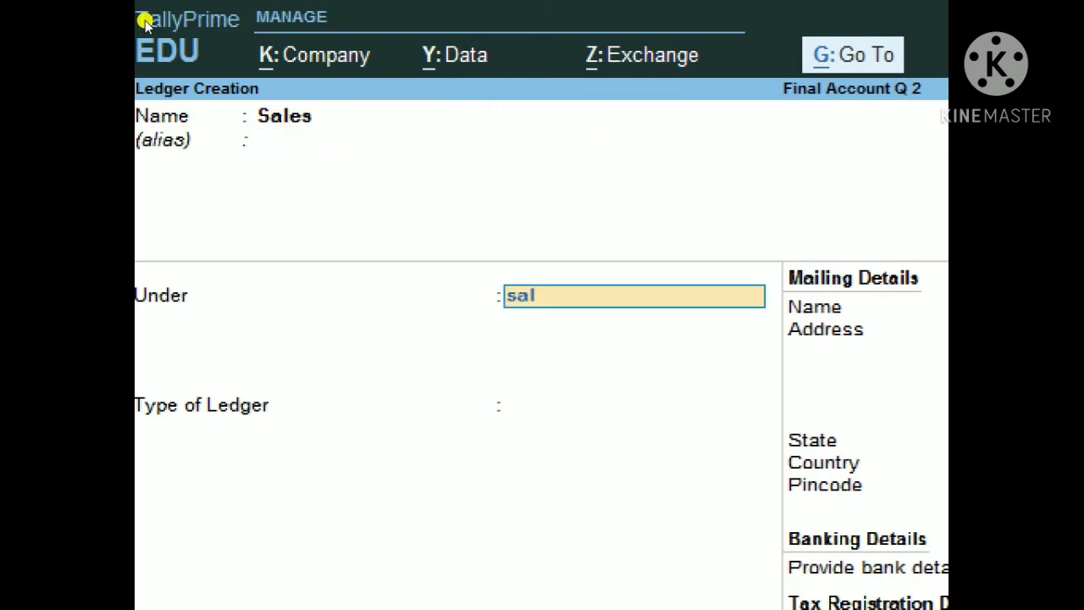
type("es")
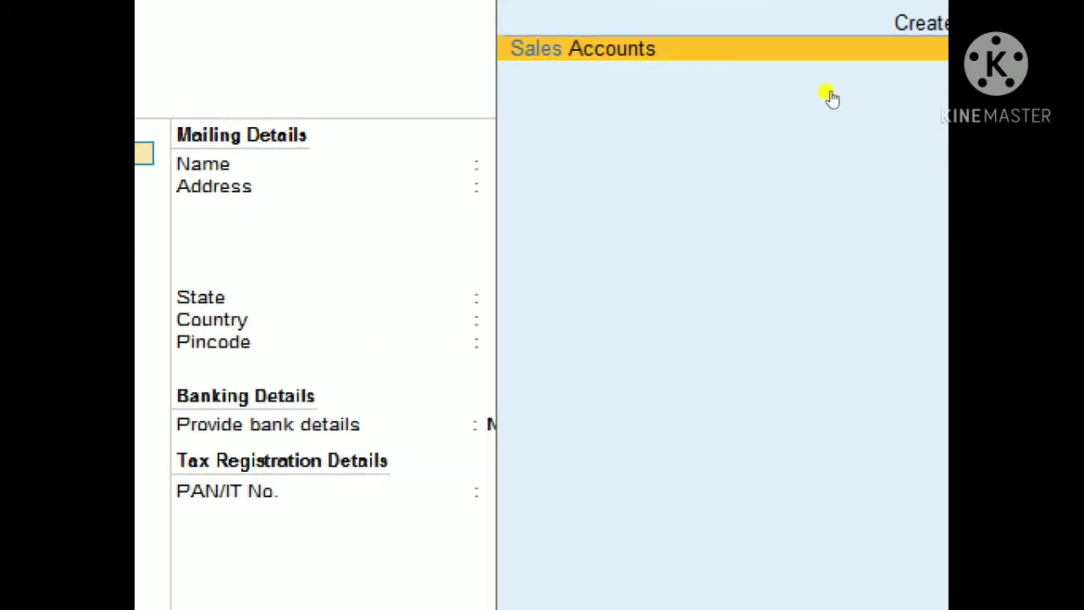
key("Return")
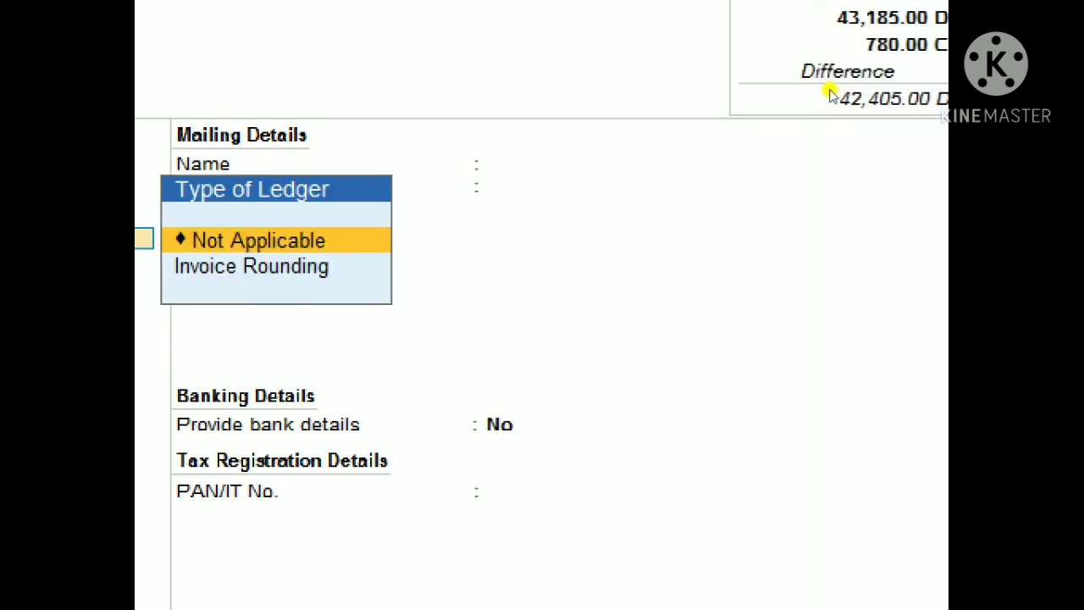
key("Return")
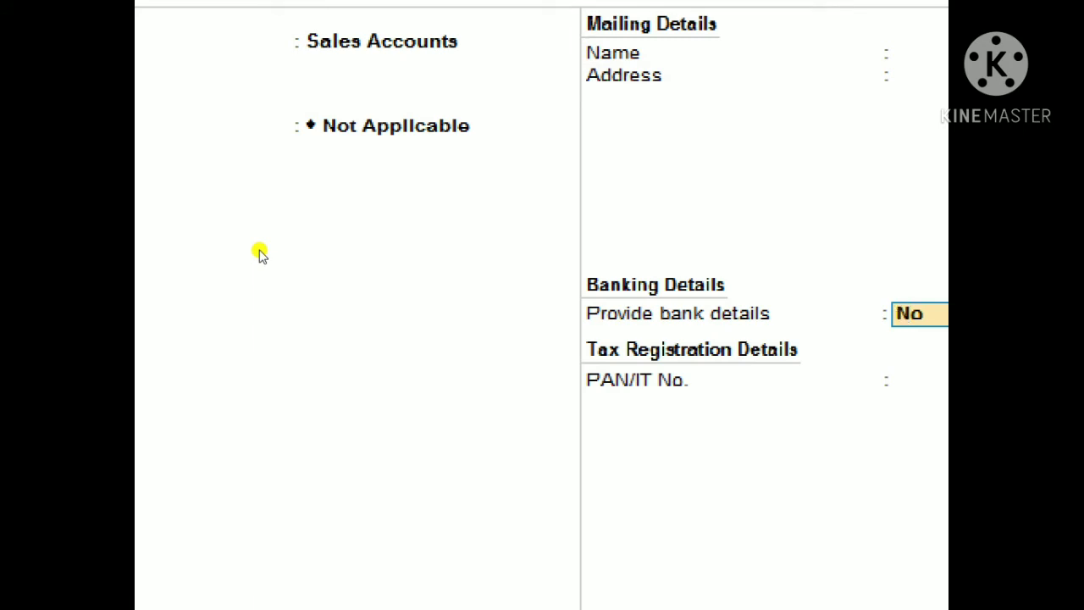
key("Return")
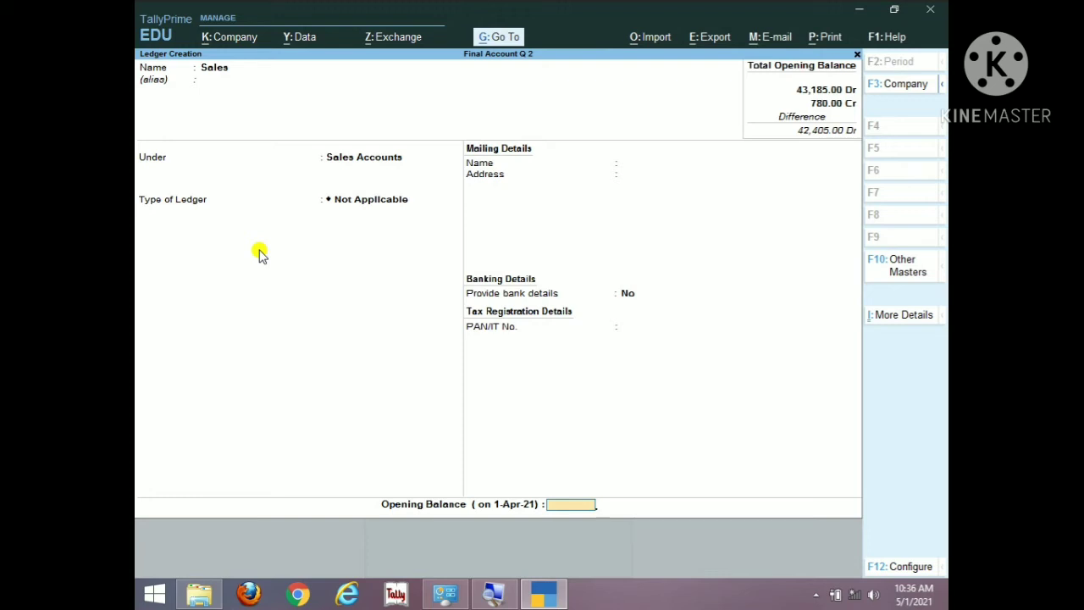
type("38000")
key("Return")
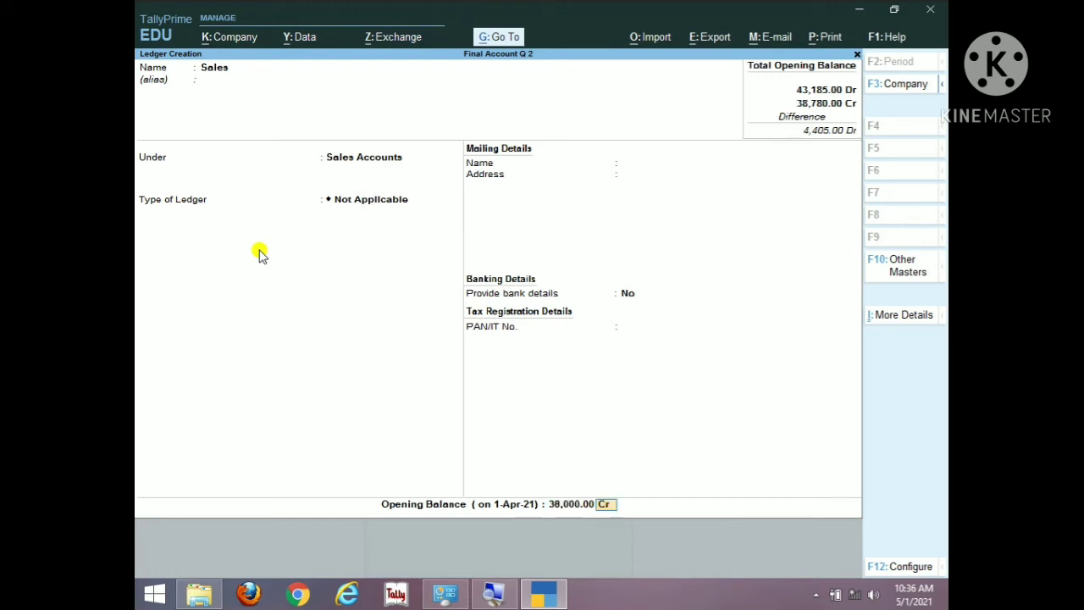
key("ctrl")
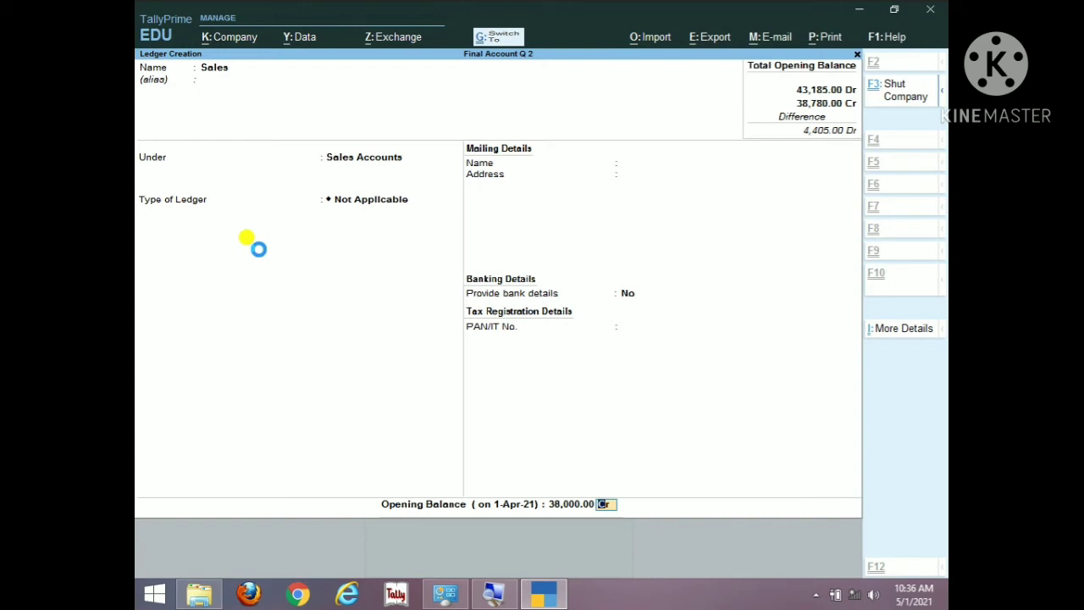
key("ctrl+a")
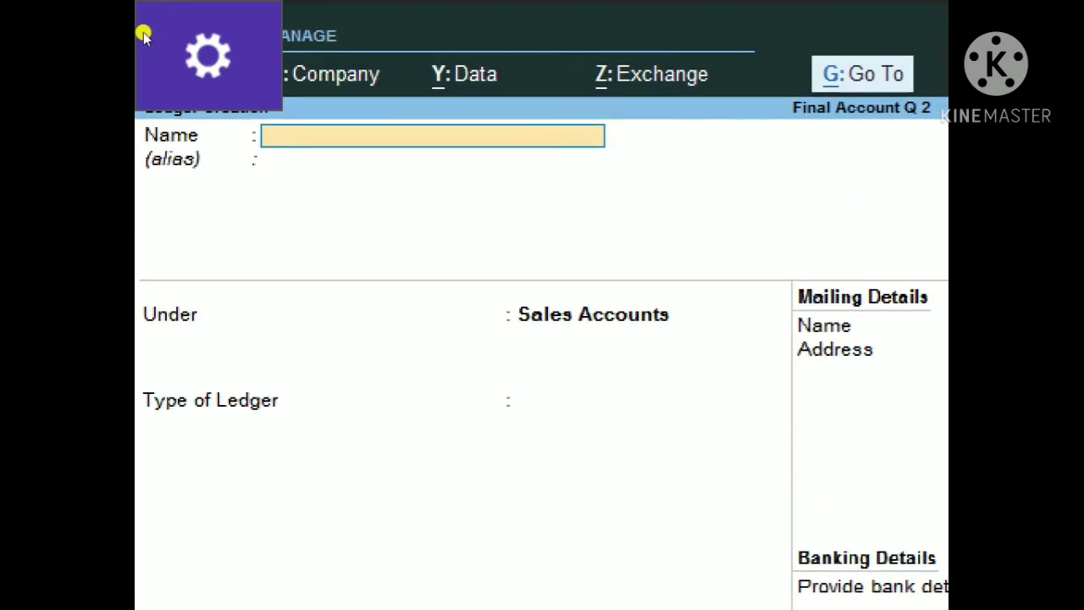
Step: Name the ledger 'Sales Return', keep Sales Accounts, and save it with 900 Dr opening balance
type("Sale")
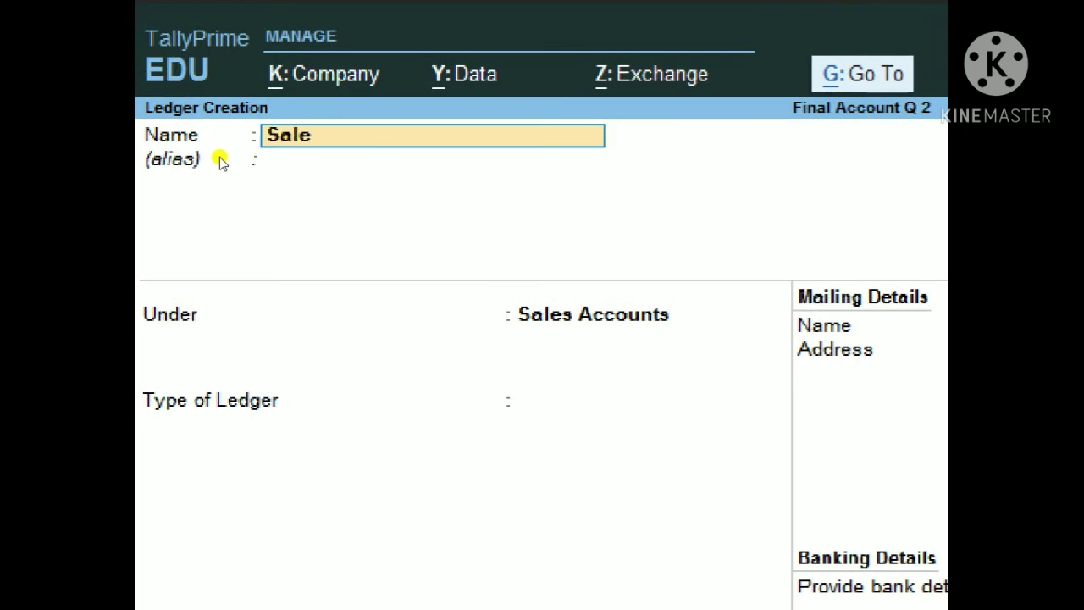
type("s Return")
key("Return")
key("Return")
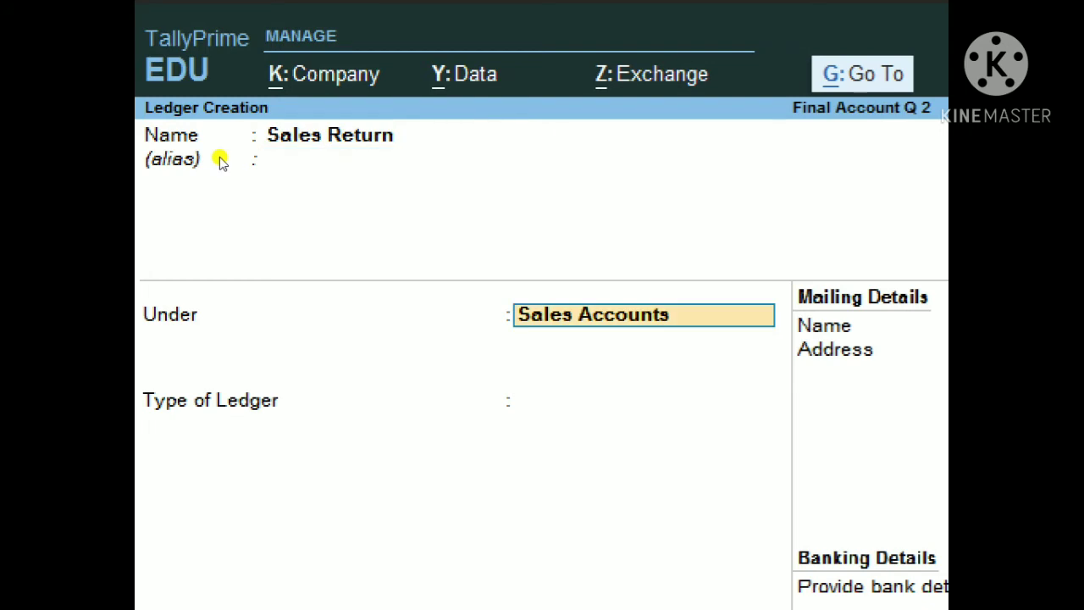
key("Return")
key("Return")
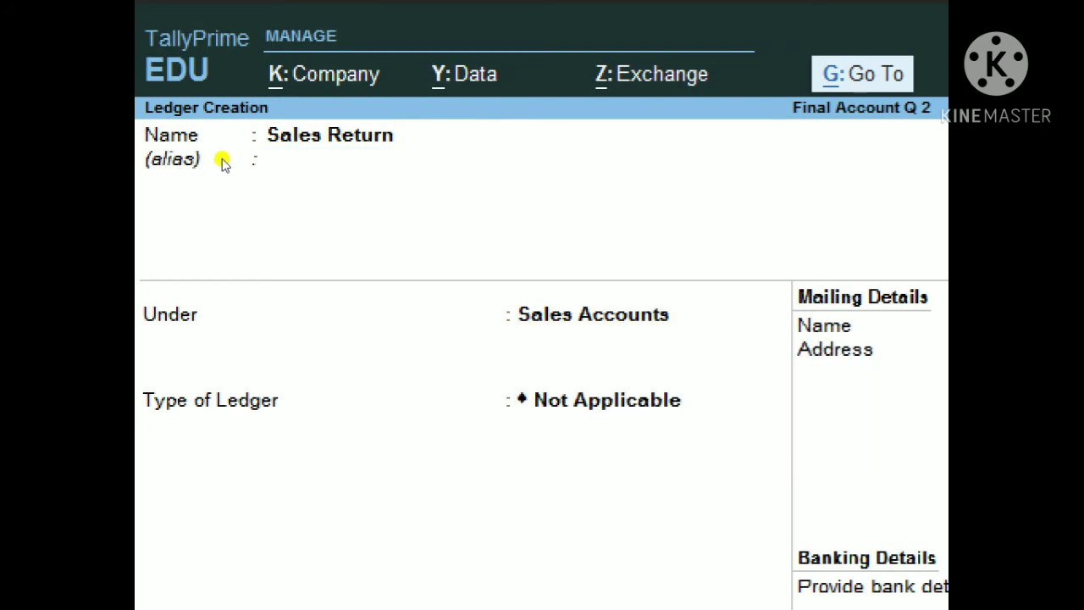
key("Return")
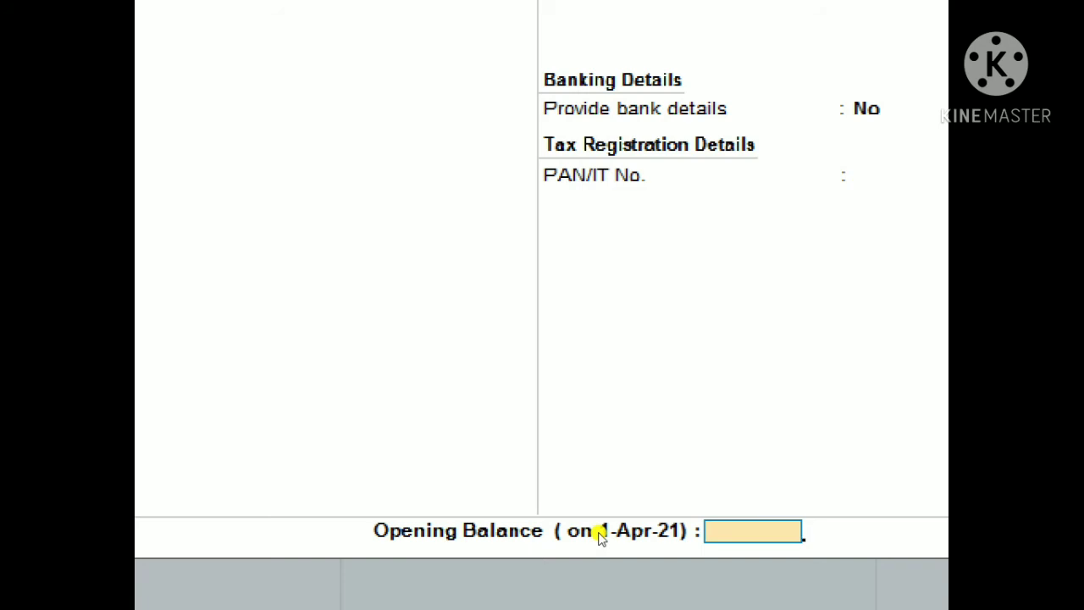
type("900")
key("Return")
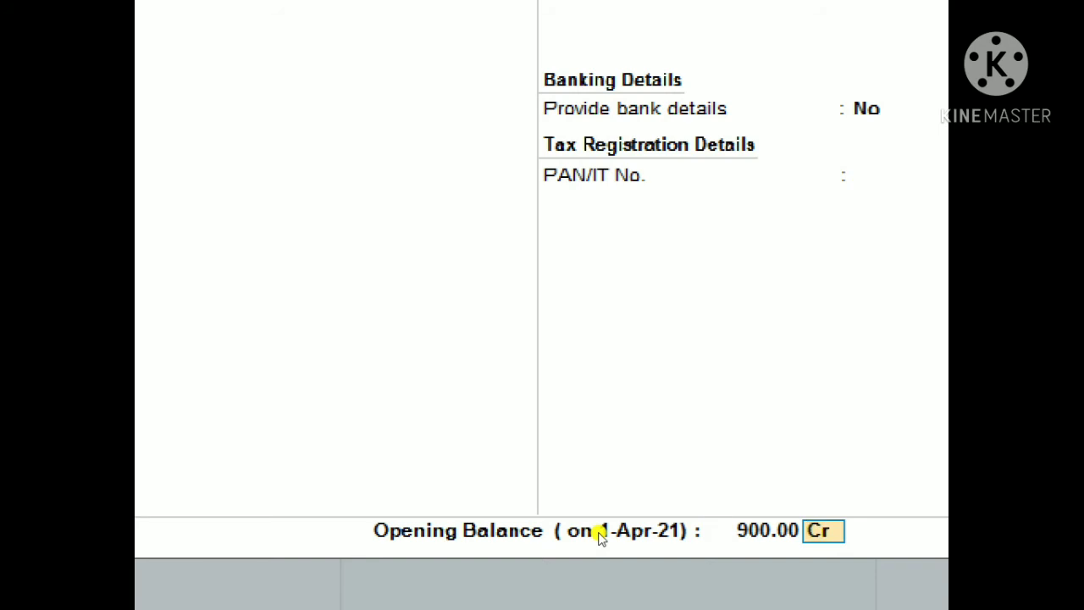
type("d")
key("Return")
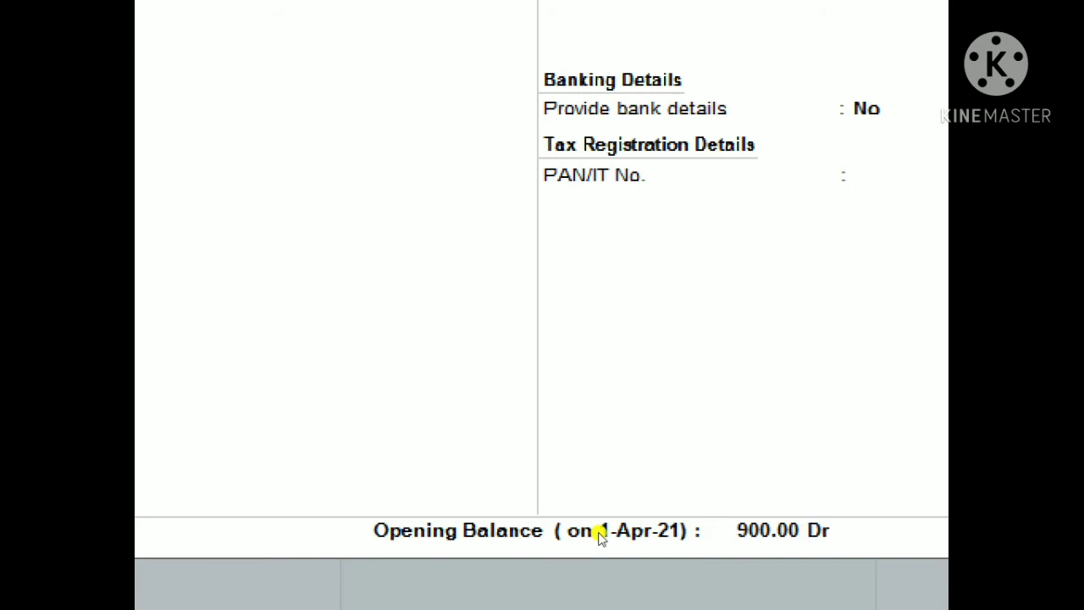
key("Return")
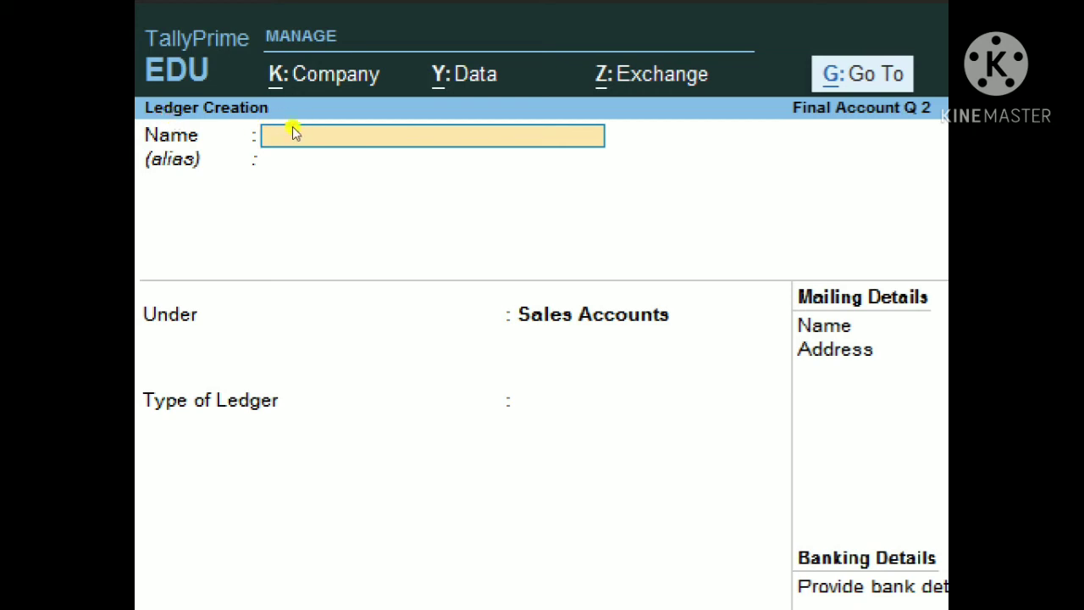
Step: Escape out of the blank Ledger Creation form back to the Gateway of Tally
key("Escape")
key("Escape")
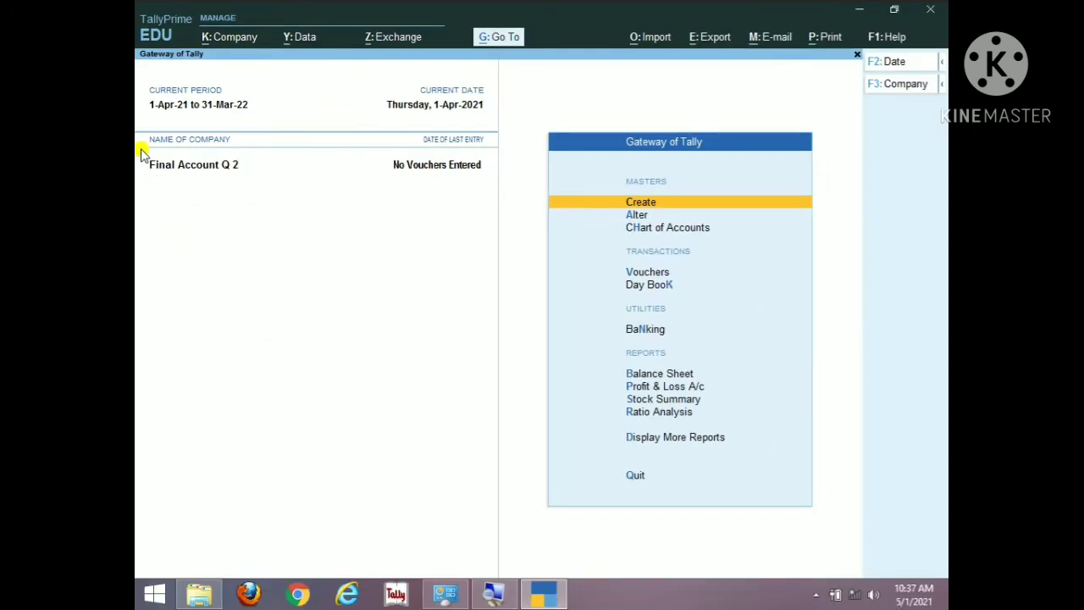
Step: Choose Alter and pick Ledger from the List of Masters
key("Down")
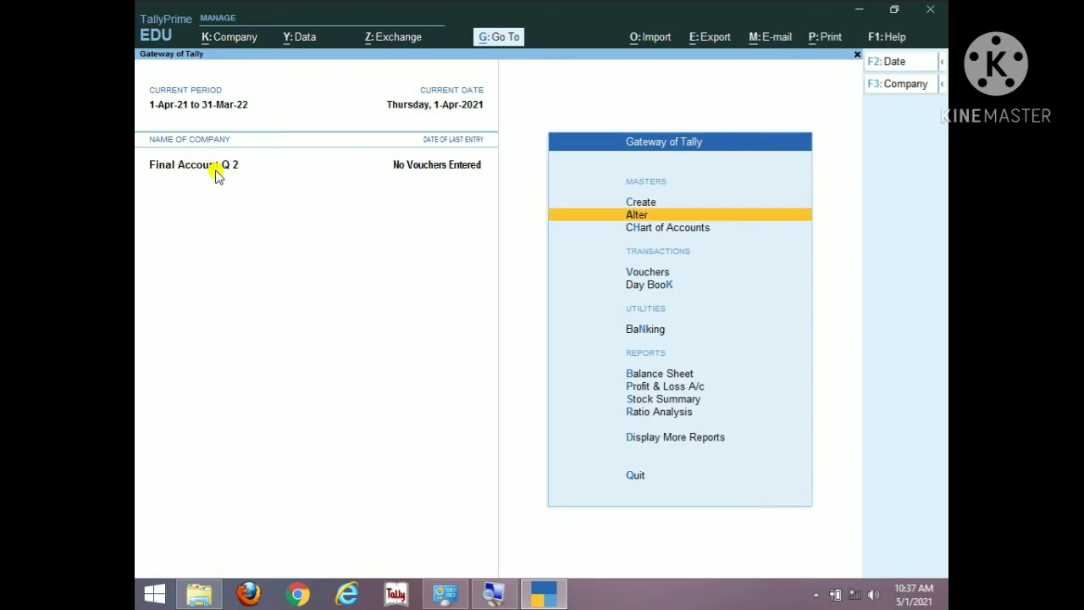
key("Return")
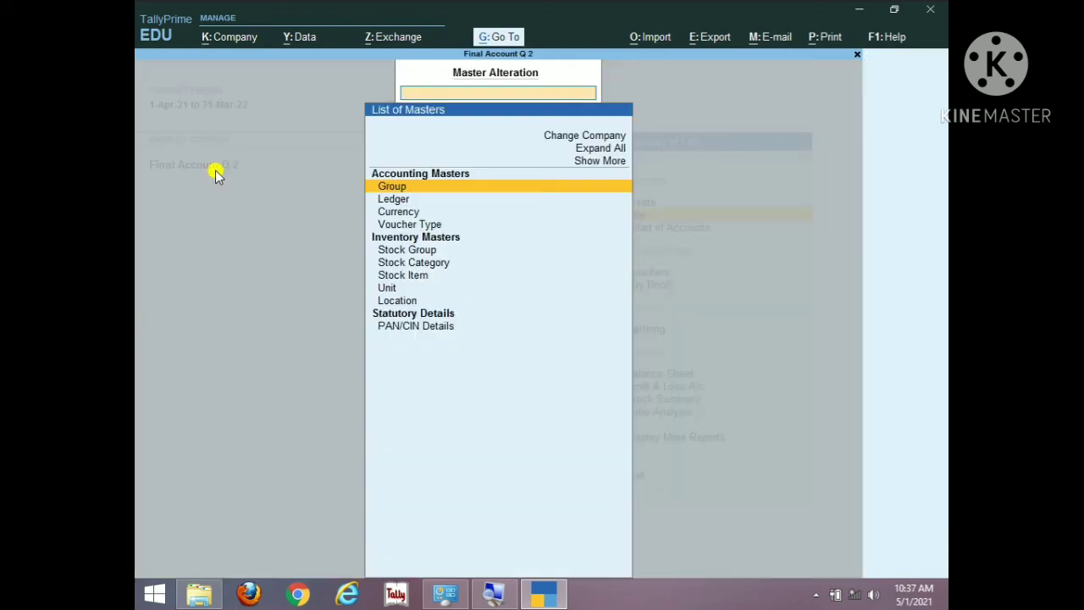
key("Down")
key("Down")
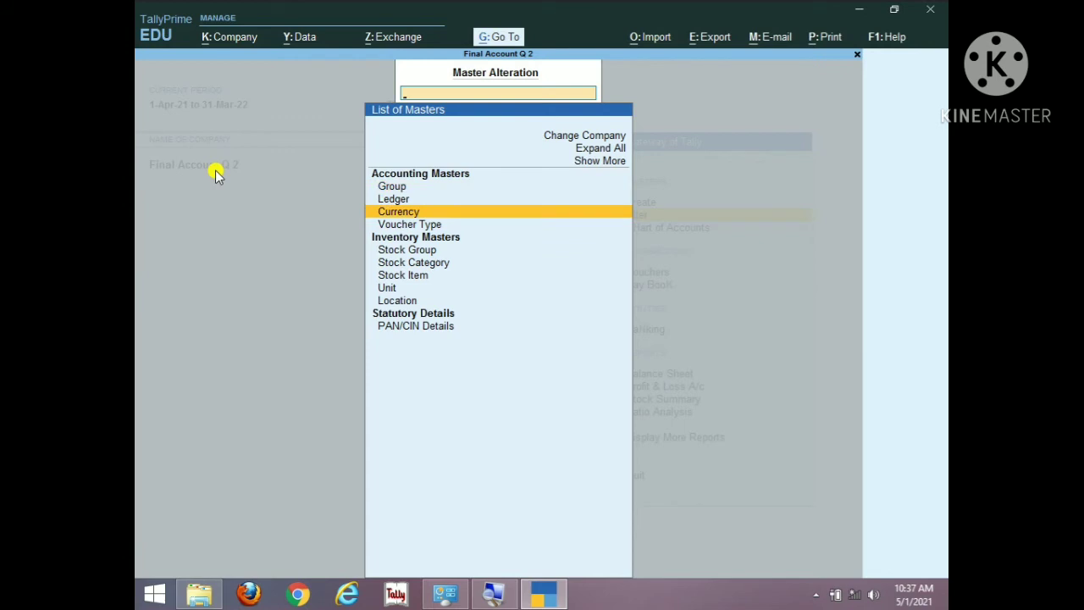
key("Up")
key("Return")
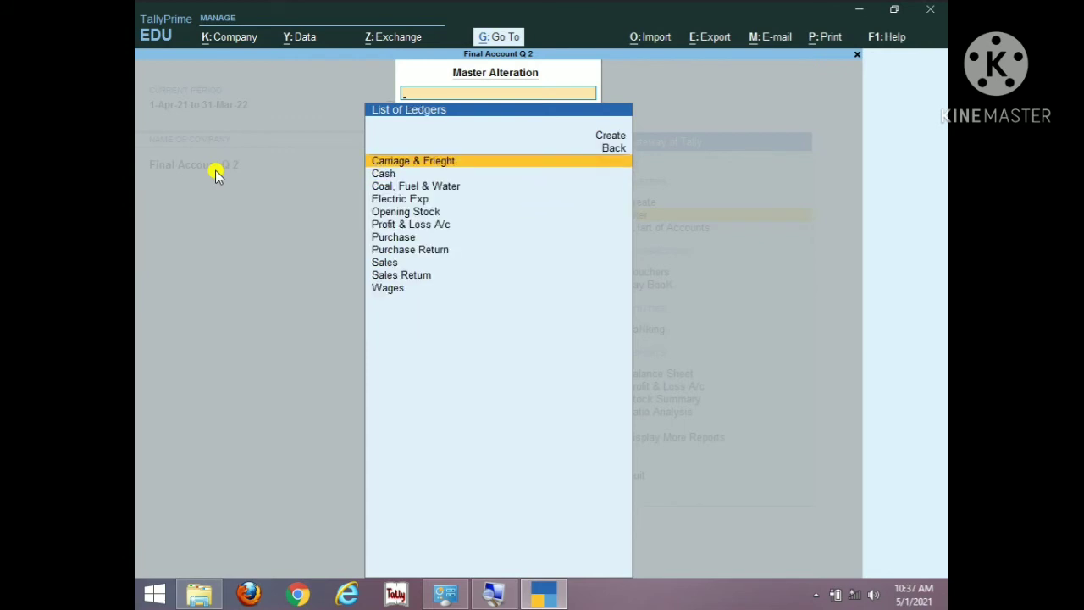
Step: Move through the List of Ledgers past Cash and Profit & Loss A/c to Opening Stock
key("Down")
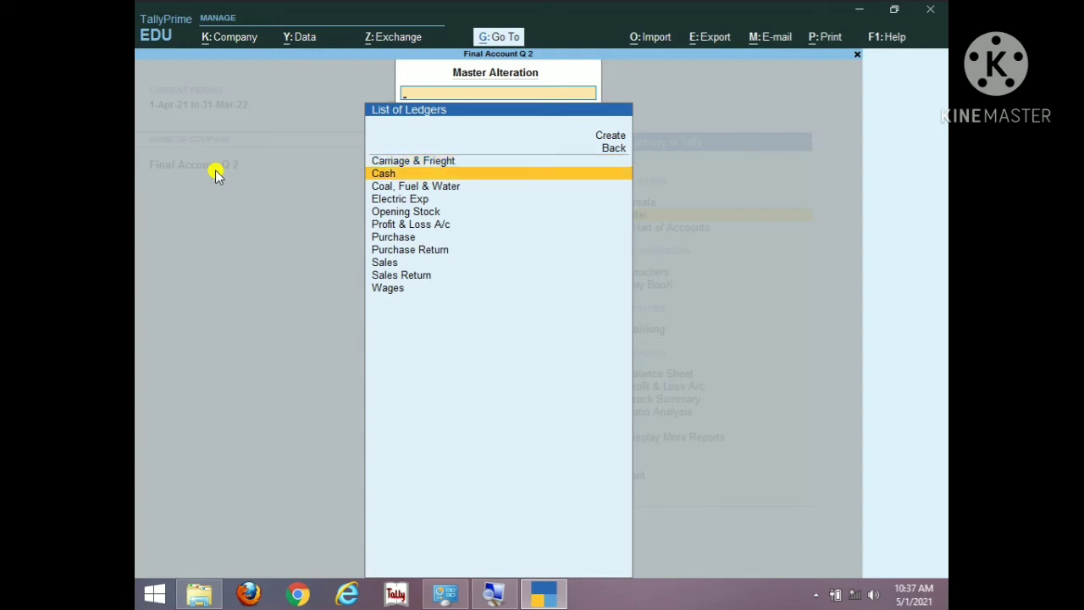
key("Down")
key("Down")
key("Down")
key("Down")
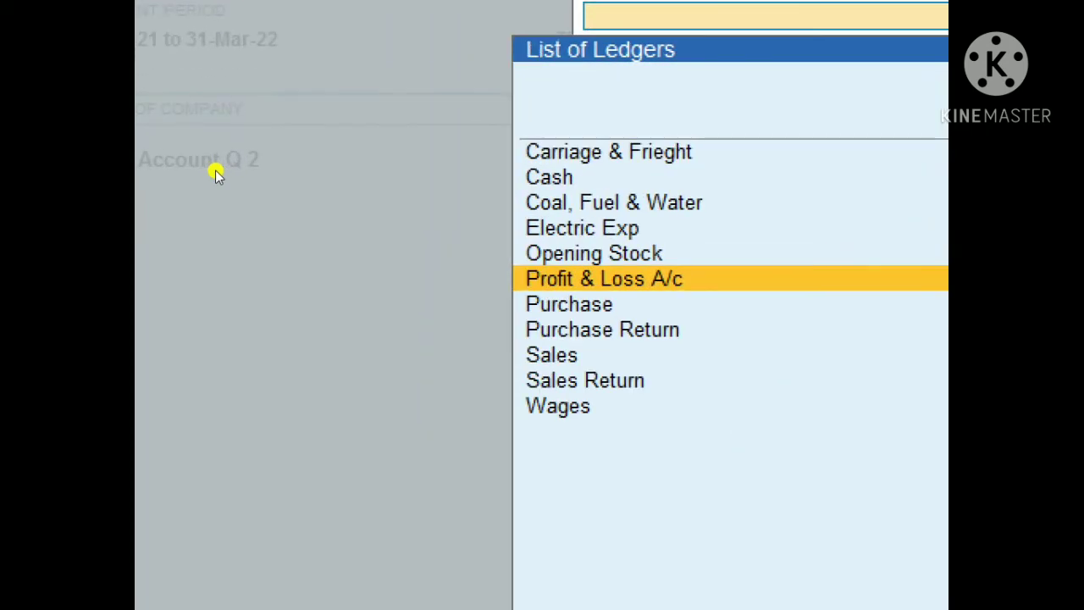
key("Up")
key("Up")
key("Up")
key("Up")
key("Down")
key("Down")
key("Down")
key("Down")
key("Up")
key("Up")
key("Up")
key("Up")
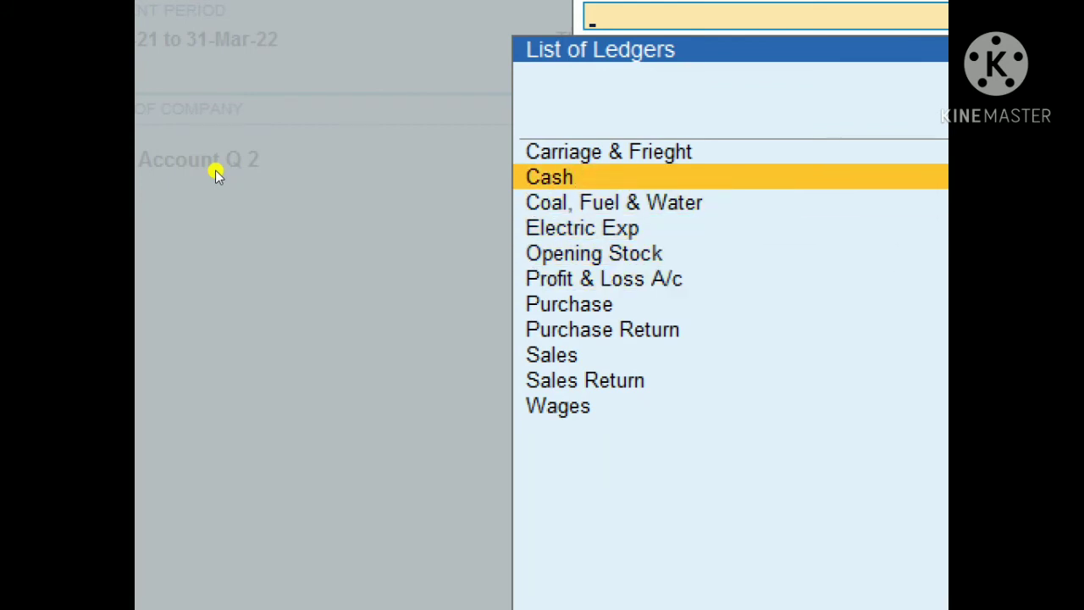
key("Down")
key("Down")
key("Down")
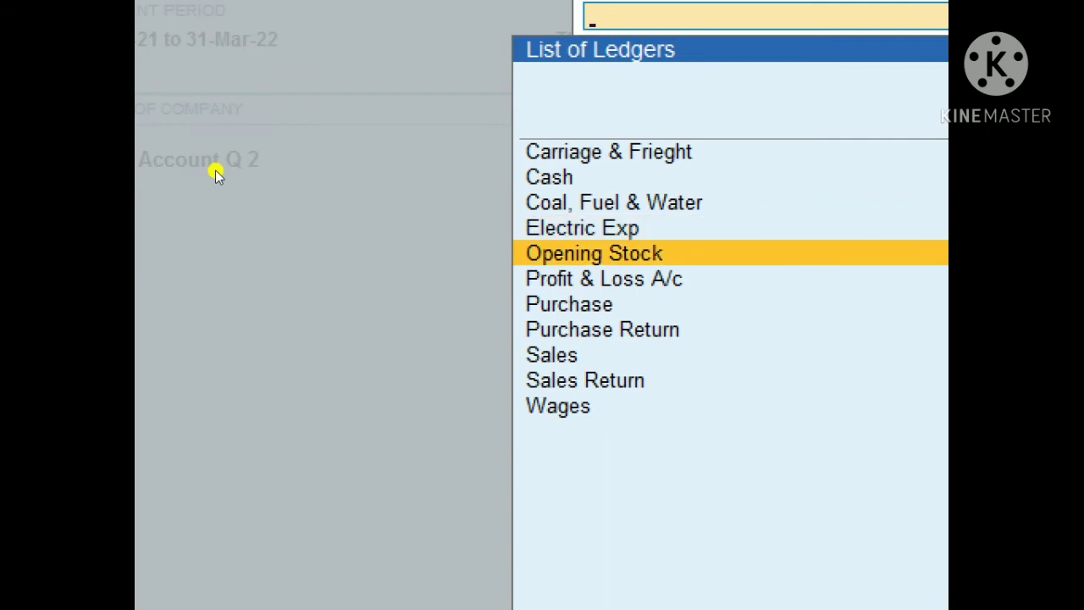
Step: Alter the Opening Stock ledger with a 3,500 Dr closing balance dated 1-Apr-21 and save
key("Return")
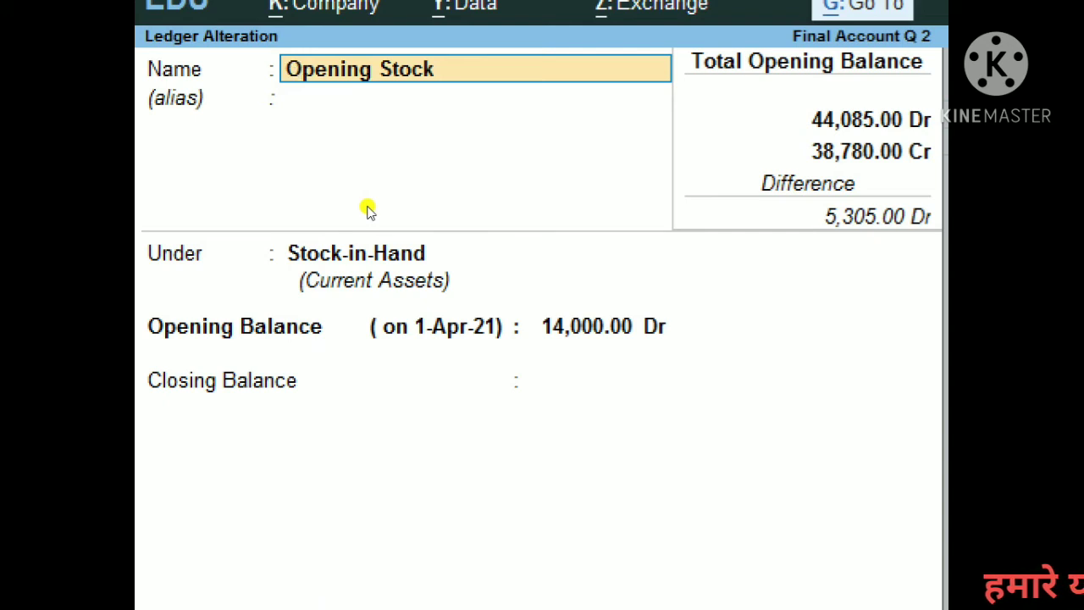
key("Return")
key("Return")
key("Return")
key("Return")
key("Return")
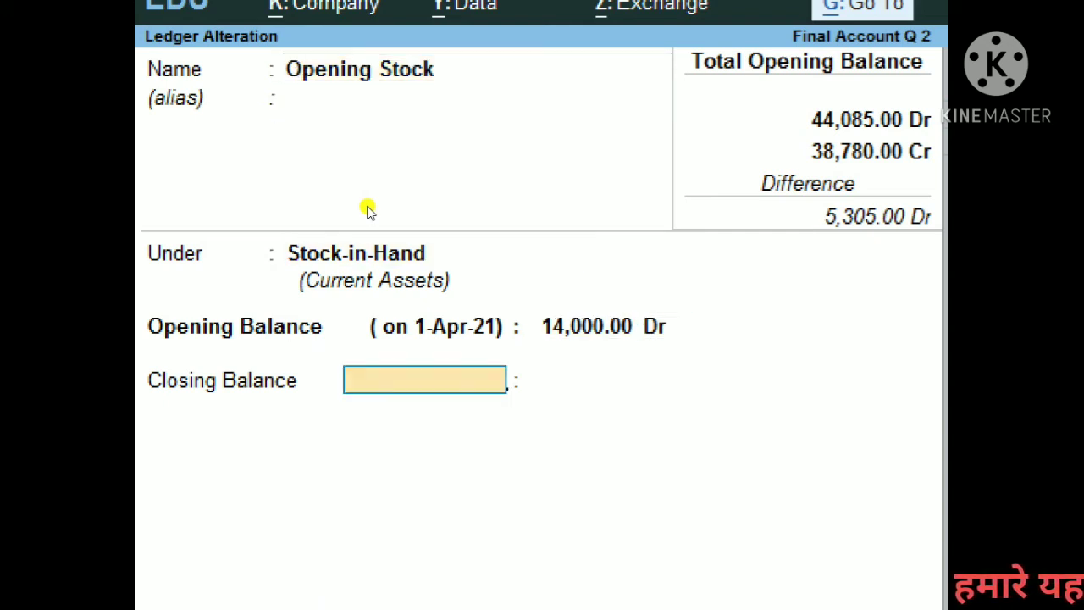
type("1-4")
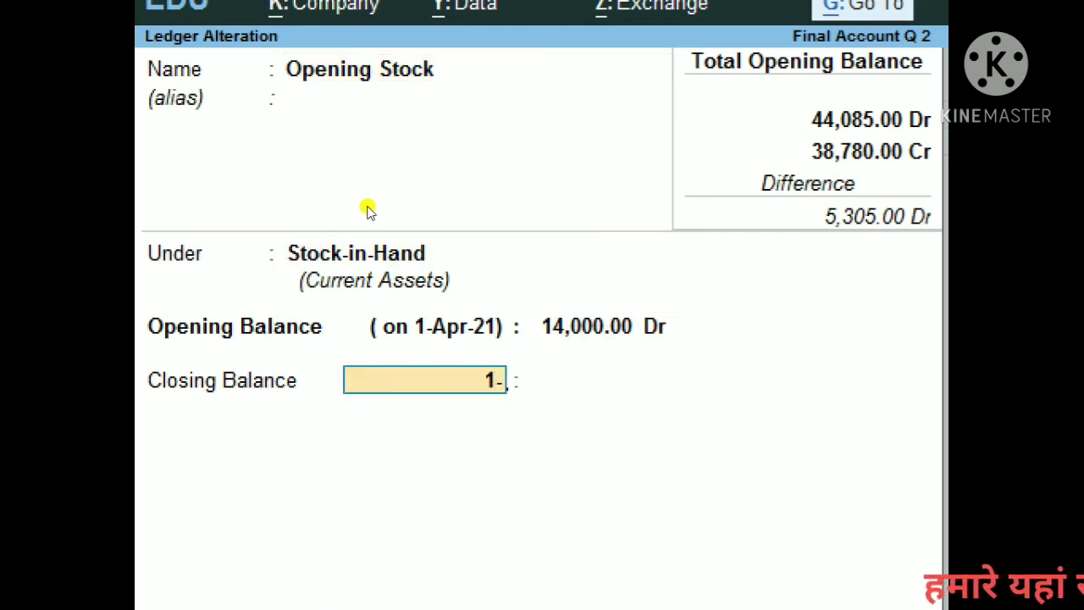
key("Return")
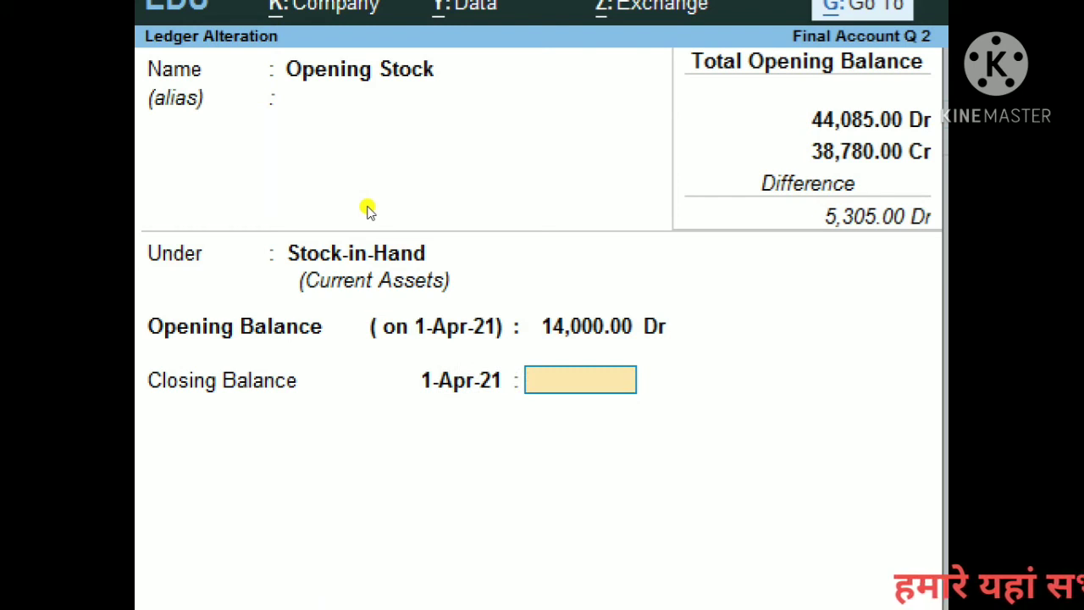
type("3500")
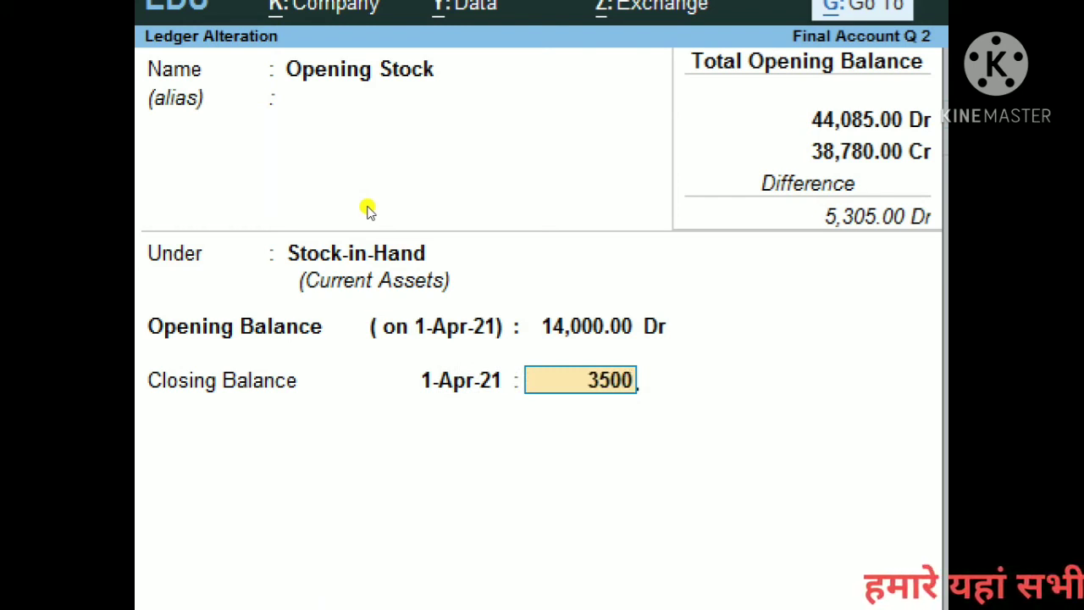
key("Return")
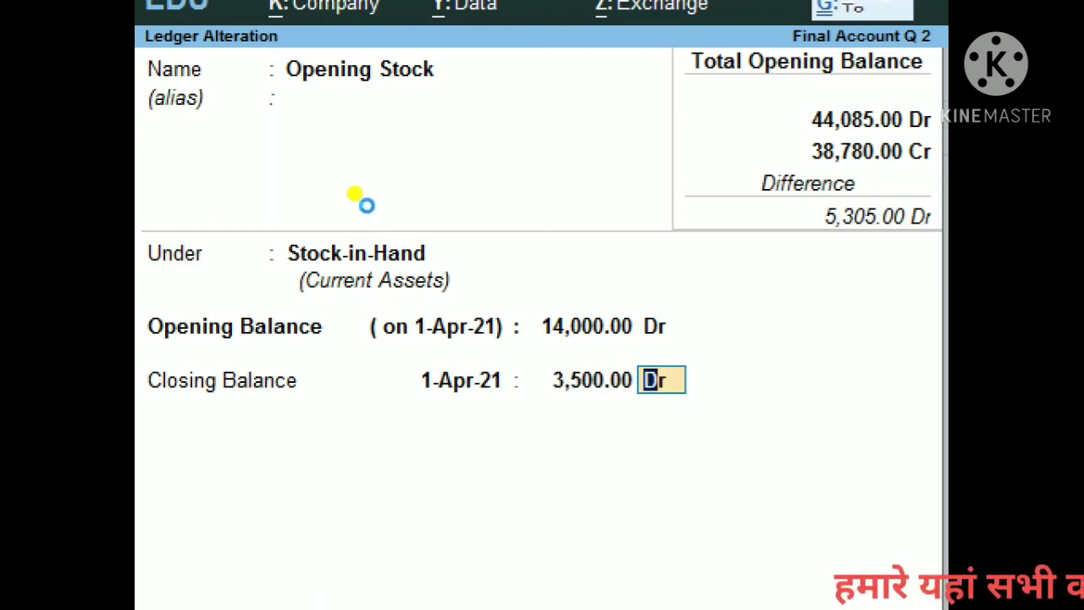
key("Return")
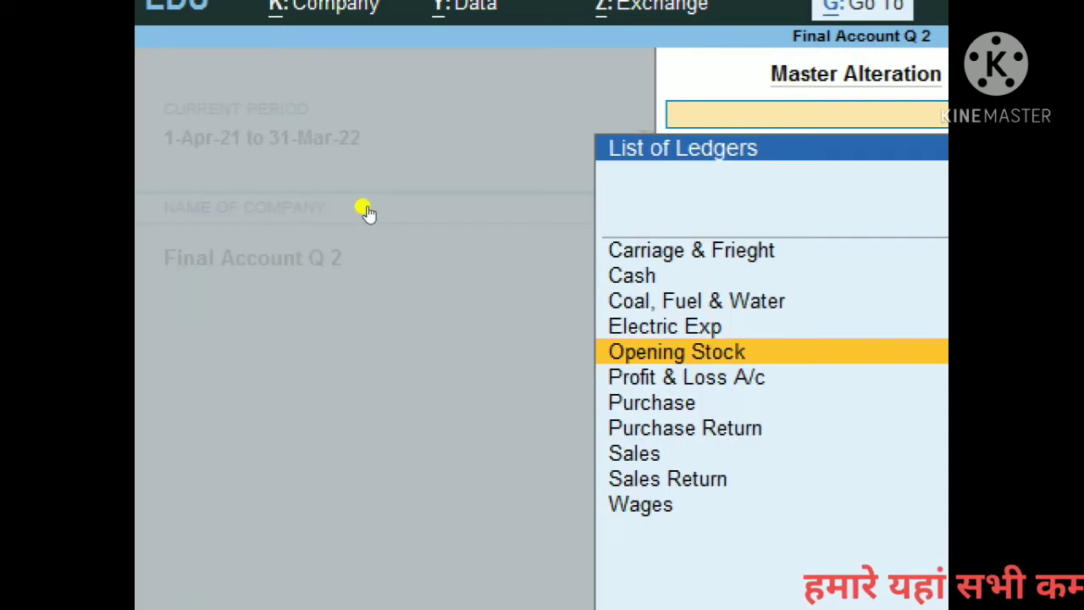
Step: Back out of the ledger list to the Gateway of Tally, declining the Quit prompt
key("Escape")
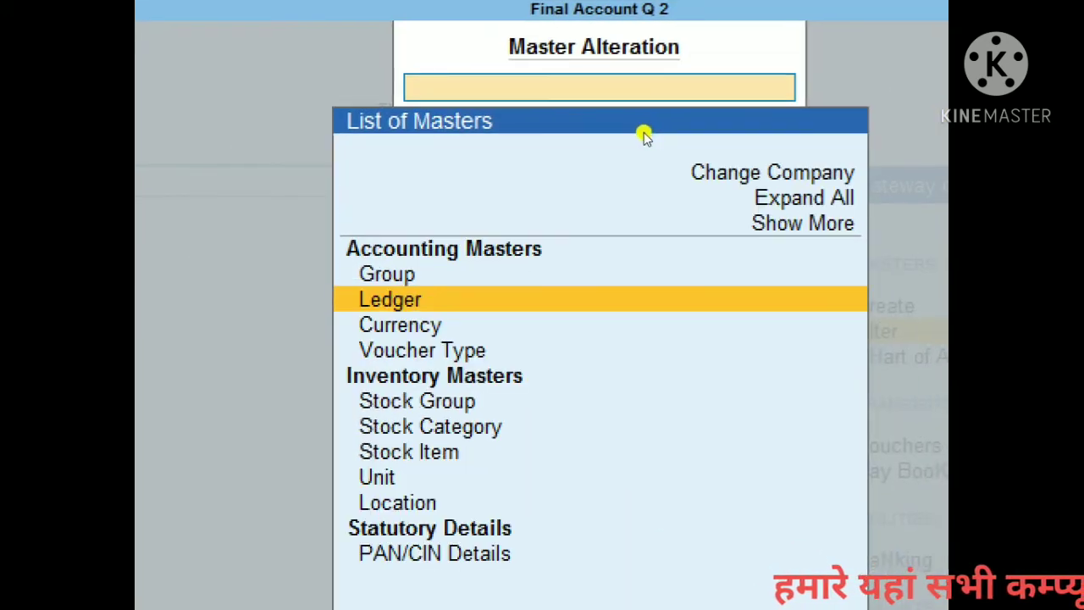
key("Escape")
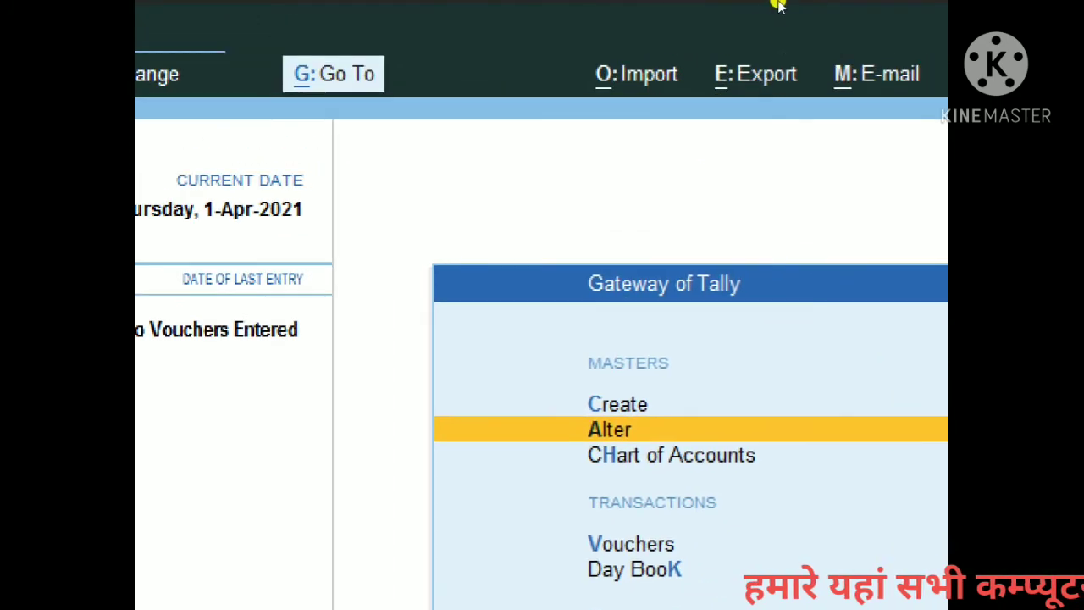
key("Escape")
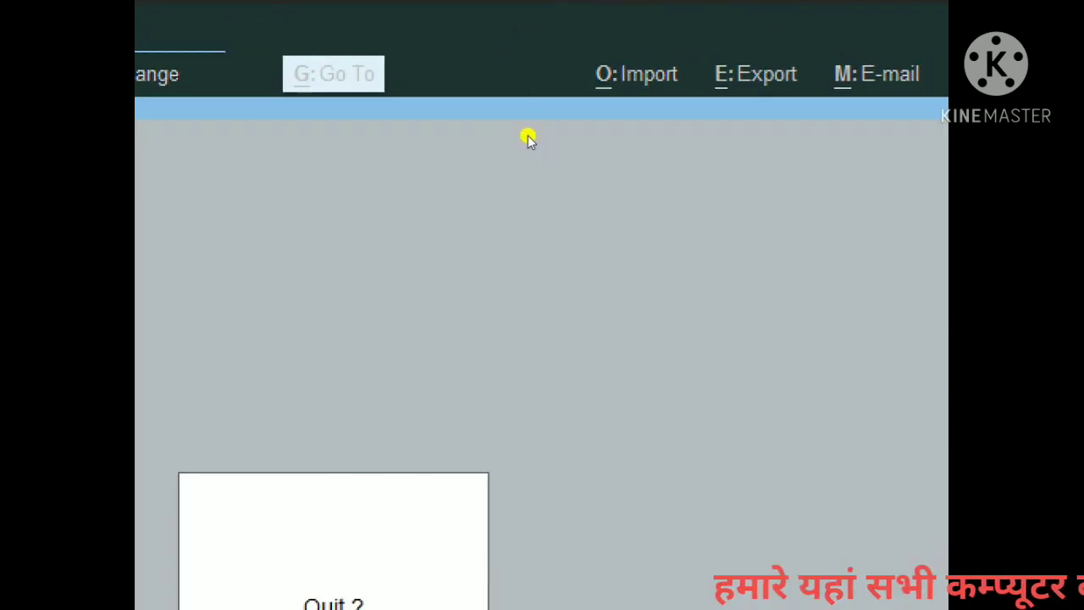
key("Escape")
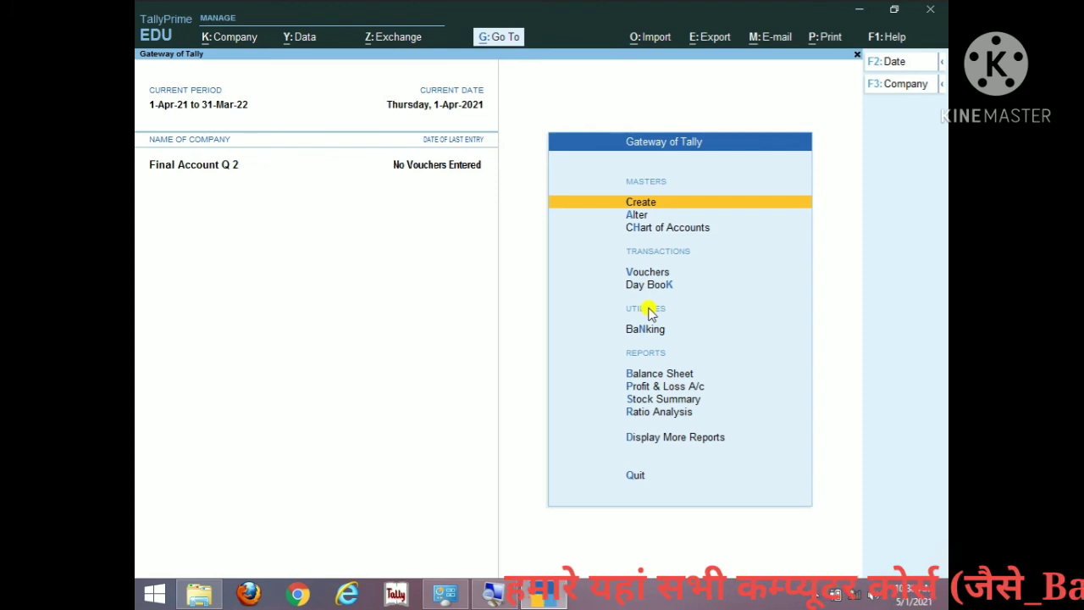
Step: Open Reports > Profit & Loss A/c from the Gateway of Tally
key("Down")
key("Down")
key("Down")
key("Down")
key("Down")
key("Down")
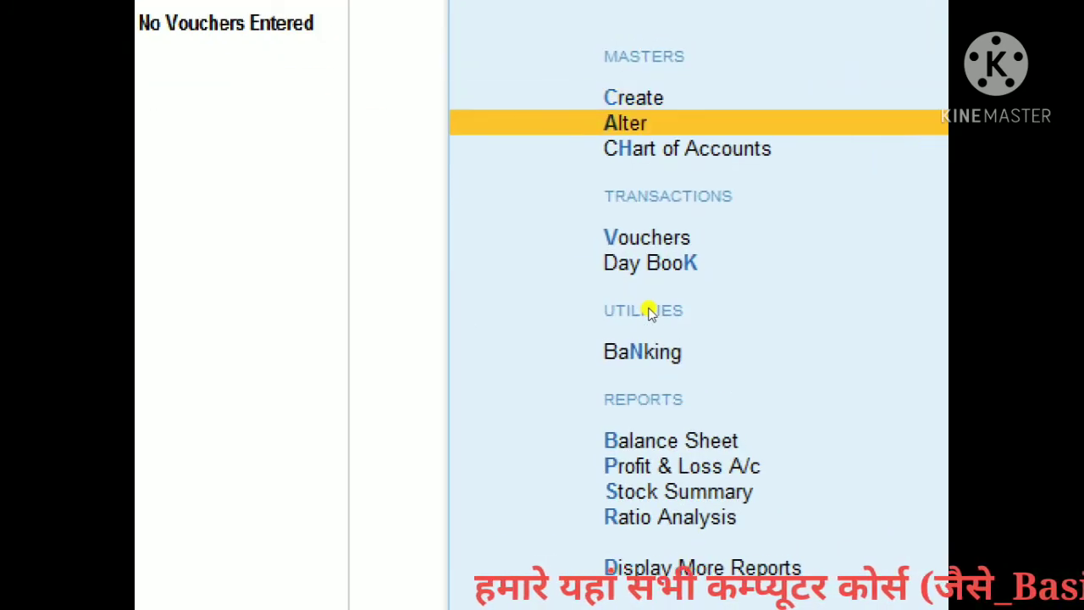
key("Down")
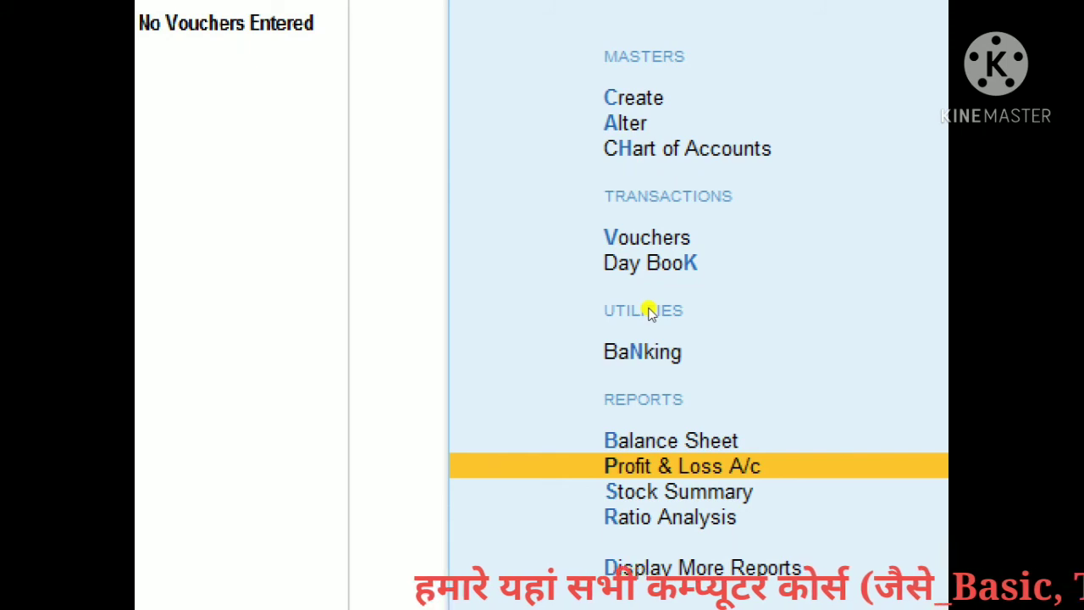
key("Return")
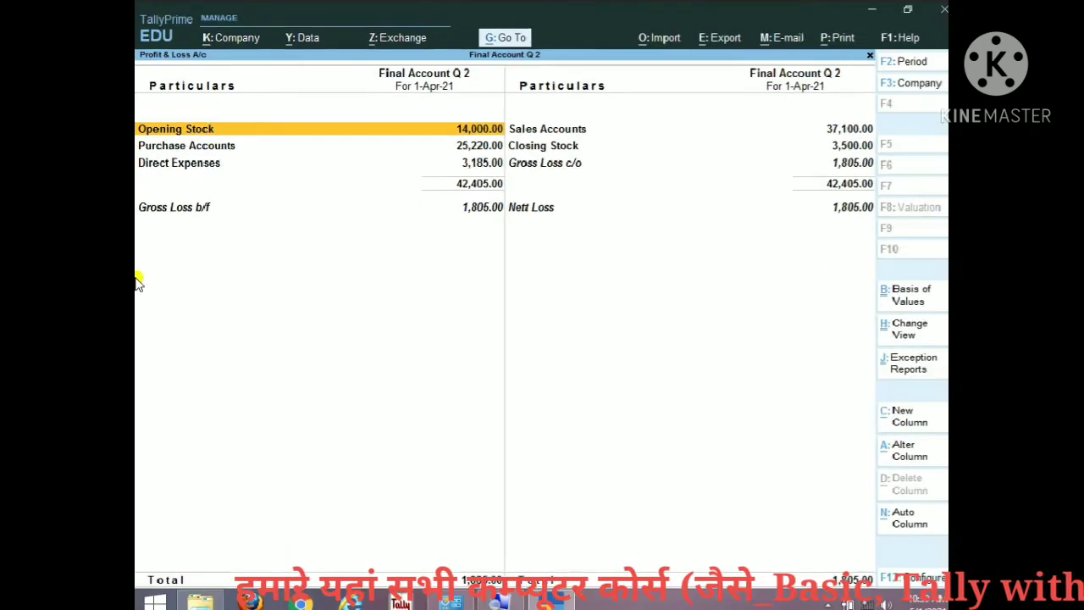
Step: Switch the P&L to Detailed view (Alt+F5) and review Opening Stock, Purchase Return, Carriage & Frieght, Electric Exp
key("alt+F5")
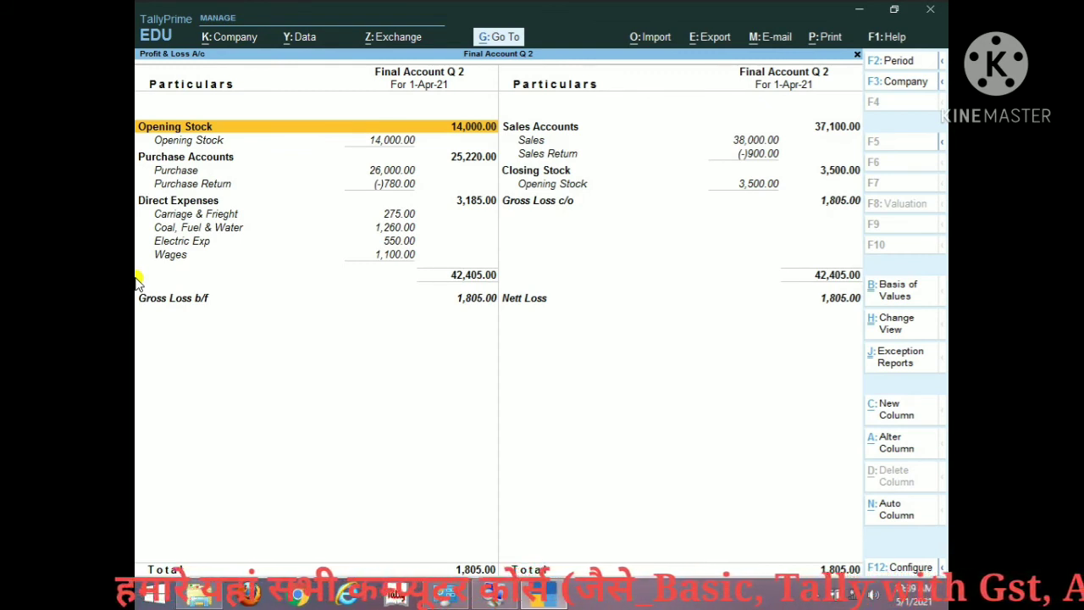
key("Down")
key("Down")
key("Down")
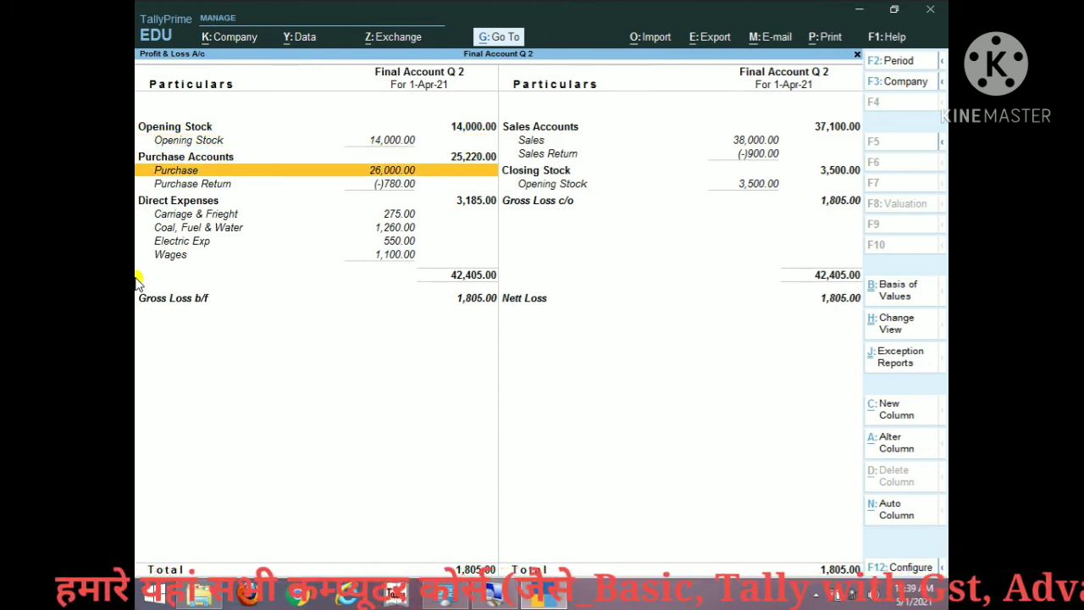
key("Down")
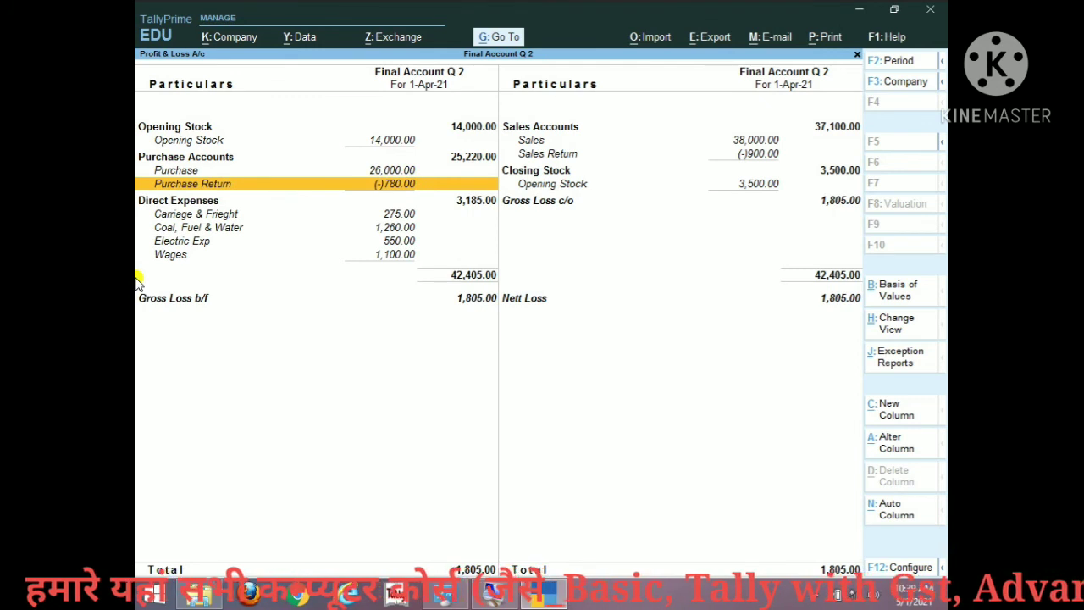
key("Down")
key("Down")
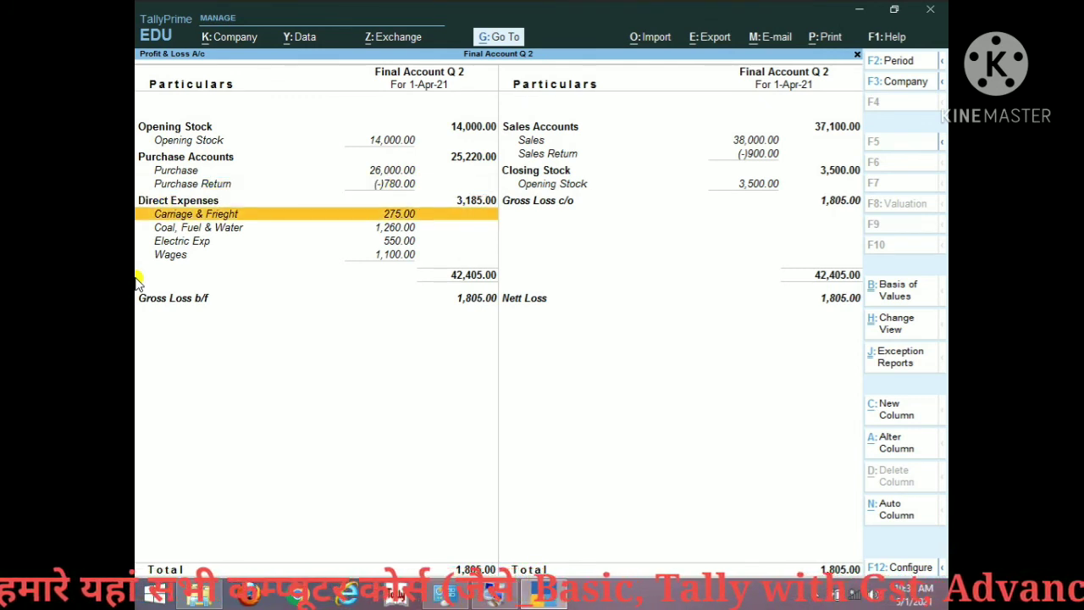
key("Down")
key("Down")
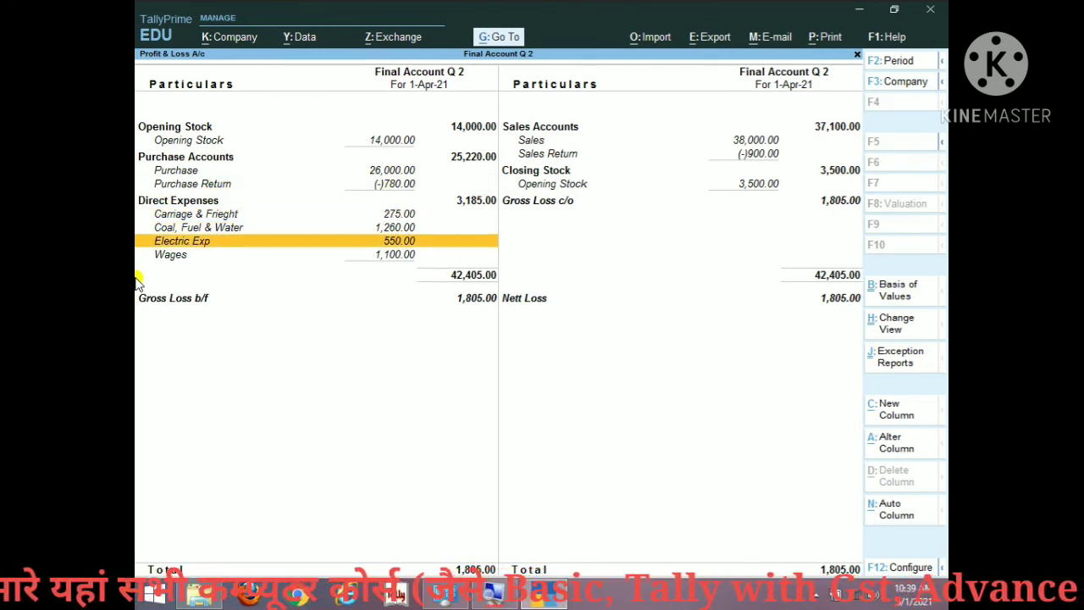
key("Up")
key("Up")
key("Up")
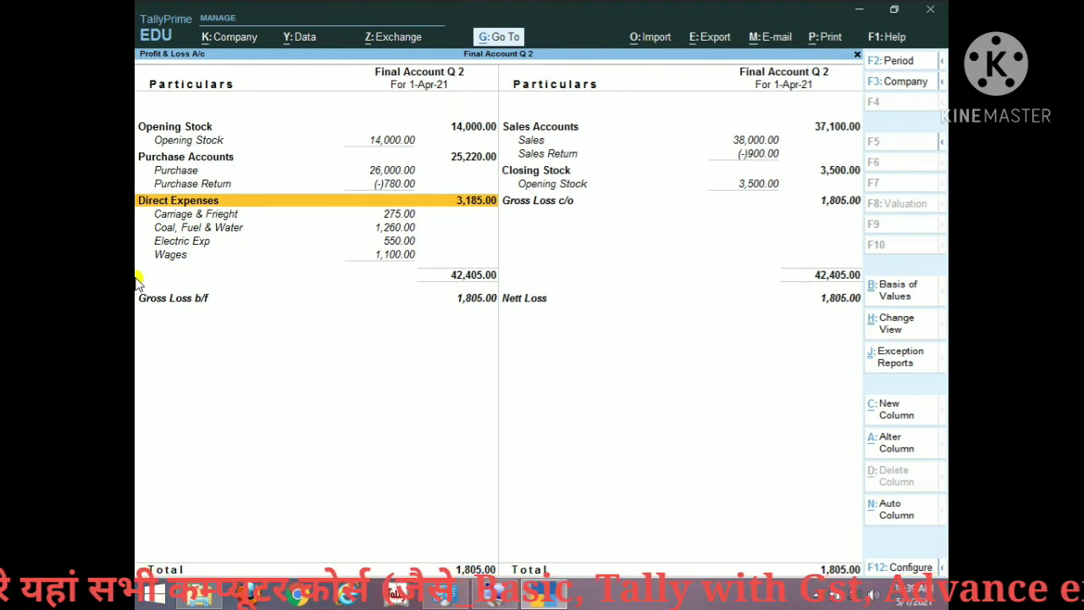
key("Up")
key("Up")
key("Up")
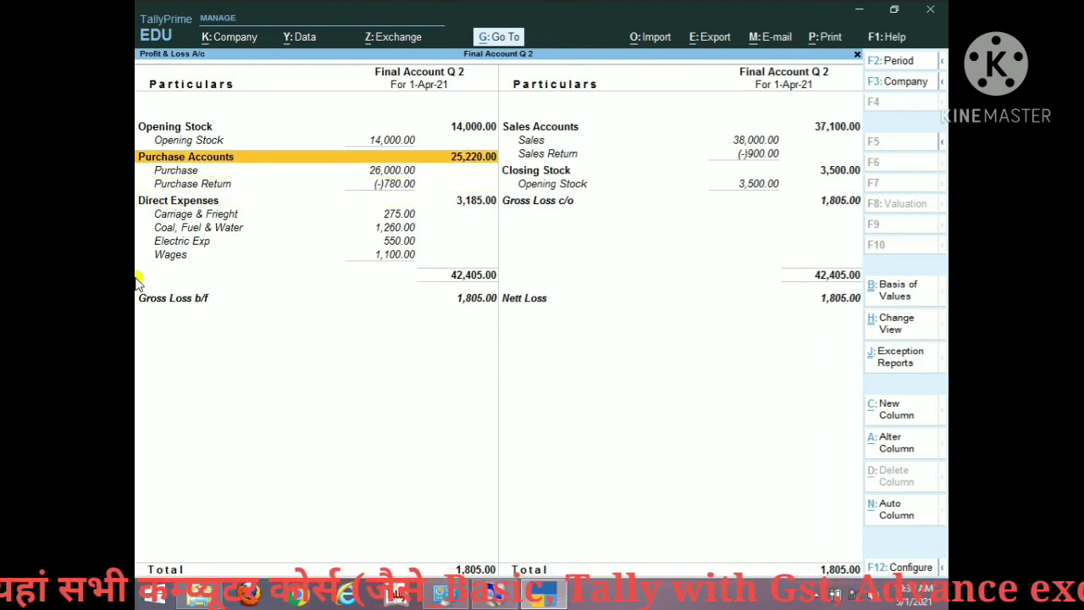
key("Up")
key("Up")
key("Down")
key("Up")
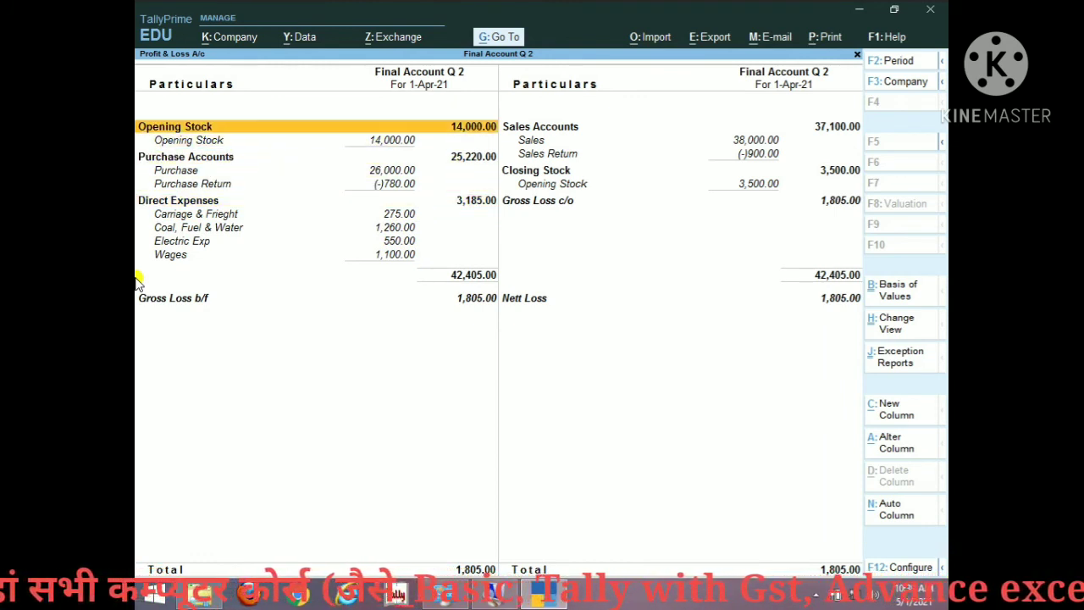
key("Down")
key("Down")
key("Down")
key("Down")
key("Down")
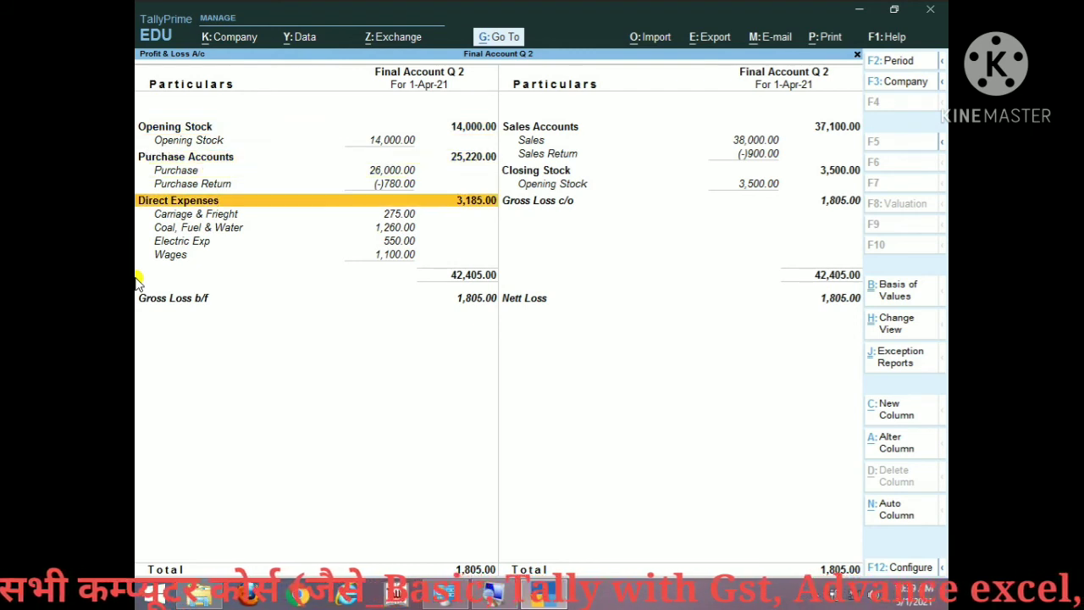
Step: Review the income side: Sales, Sales Return, and the Opening Stock ledger under Closing Stock
key("Right")
key("Up")
key("Up")
key("Up")
key("Up")
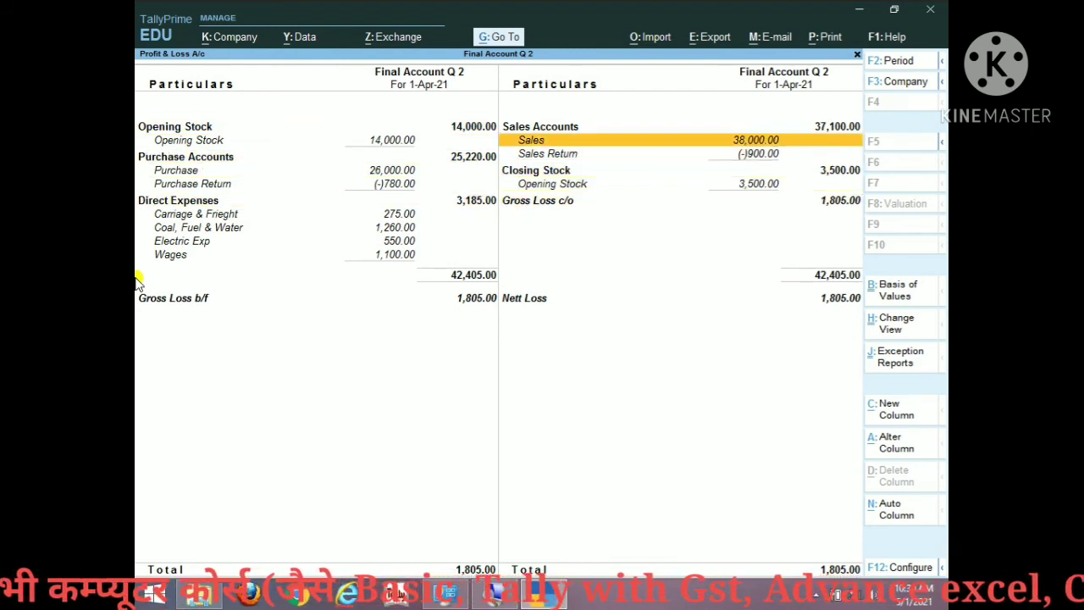
key("Up")
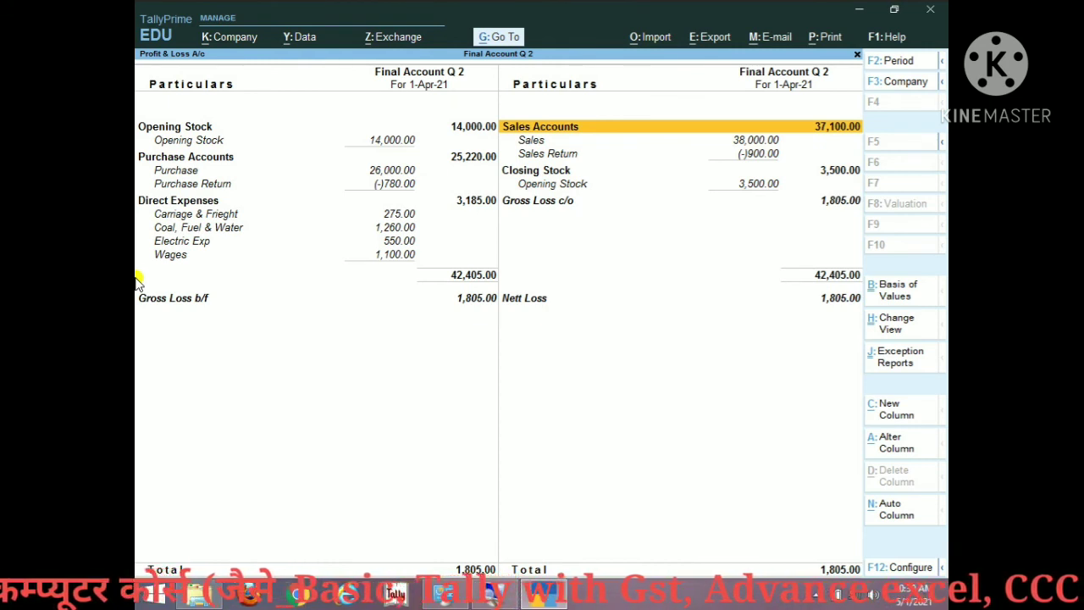
key("Down")
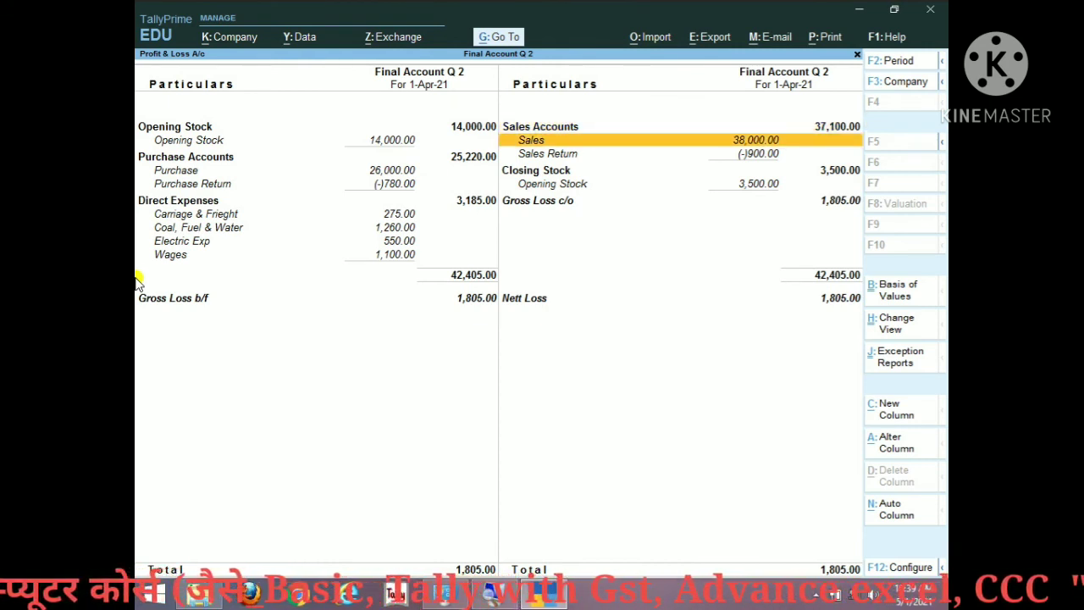
key("Down")
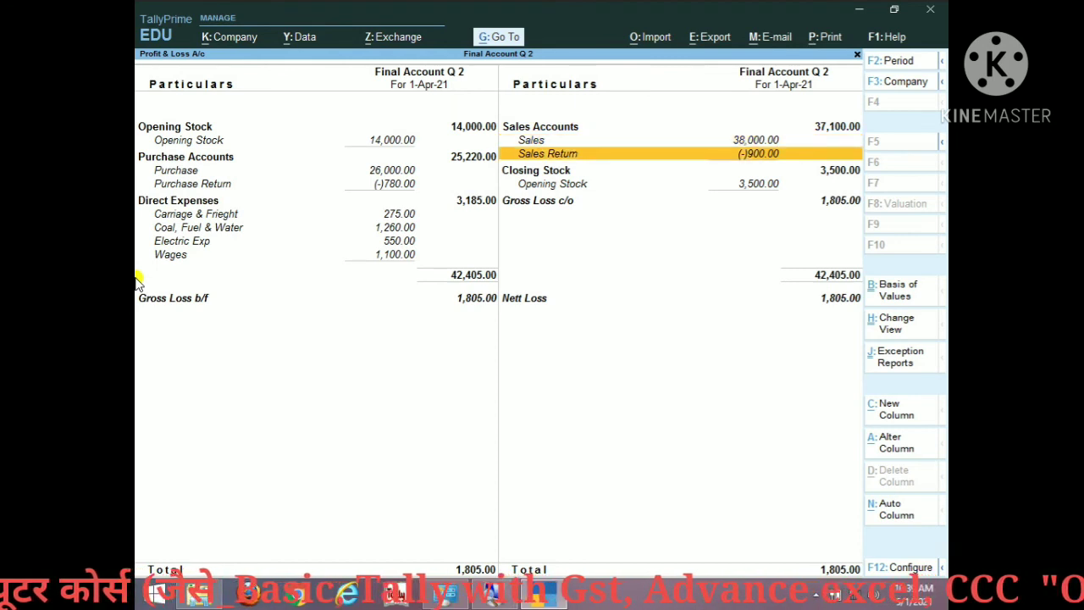
key("Up")
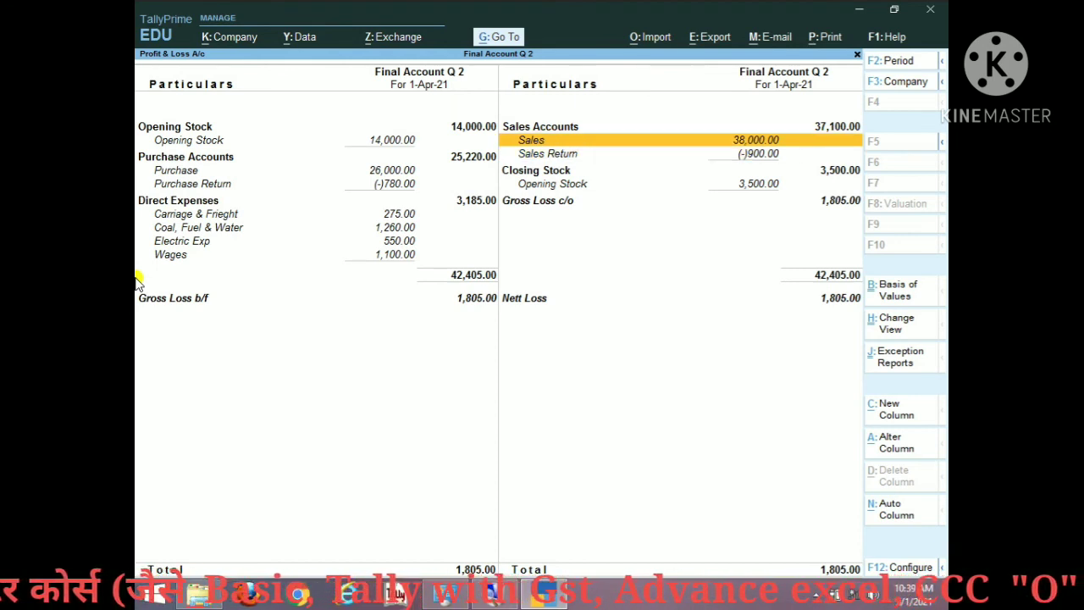
key("Up")
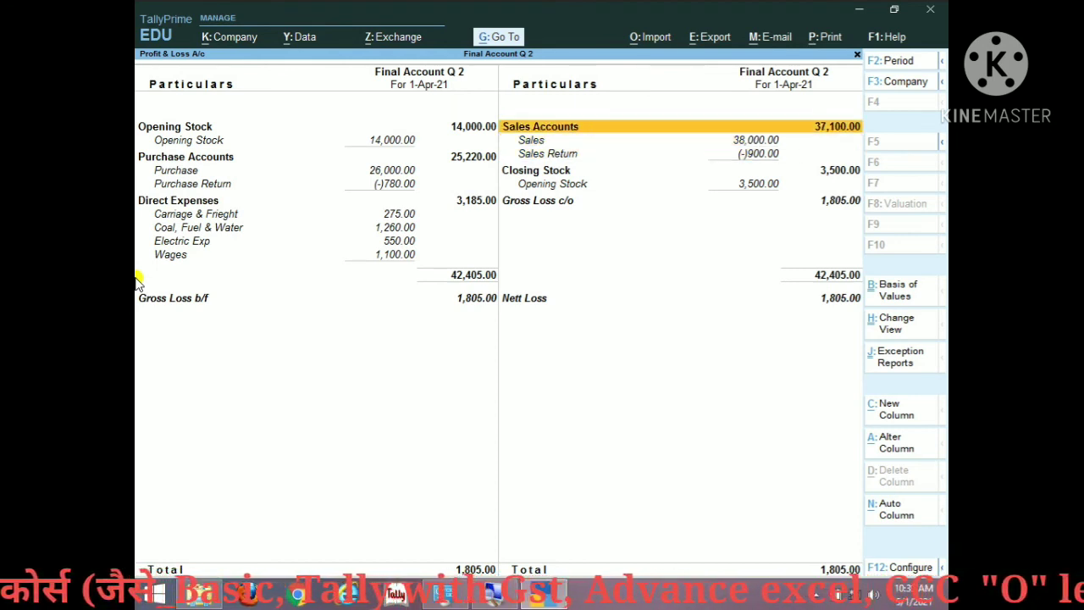
key("Down")
key("Down")
key("Down")
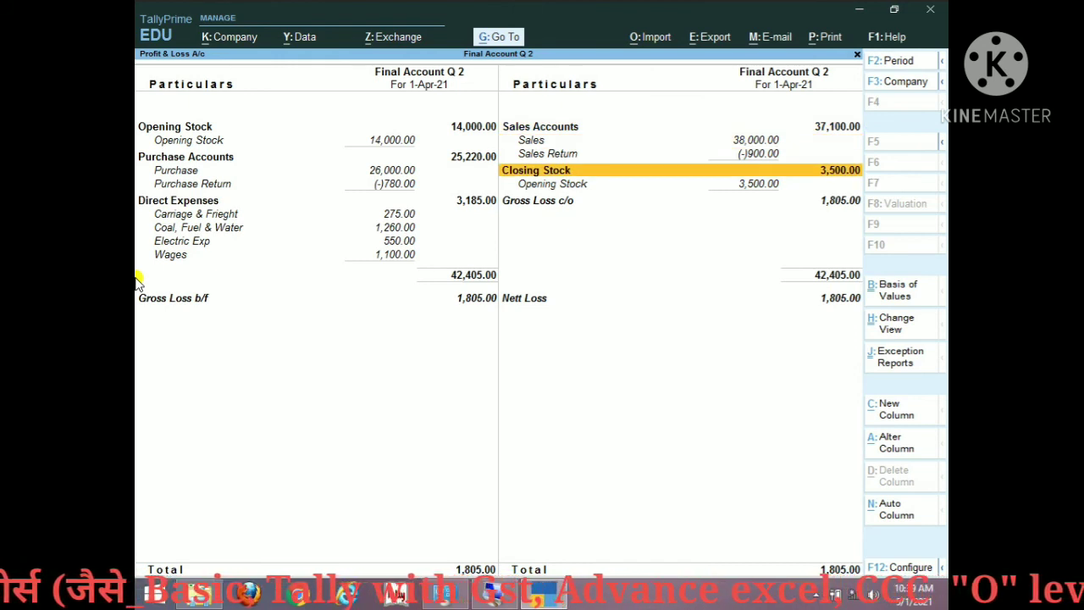
key("Down")
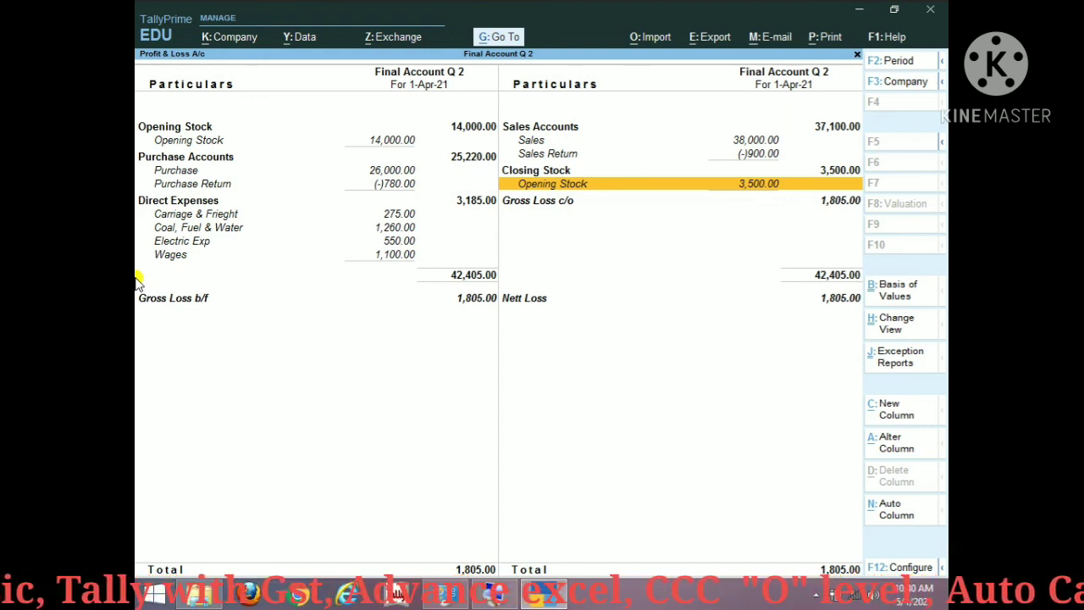
Step: Check the Gross Loss c/o, Nett Loss, Gross Loss b/f and Wages lines, then close the report
key("Down")
key("Down")
key("Up")
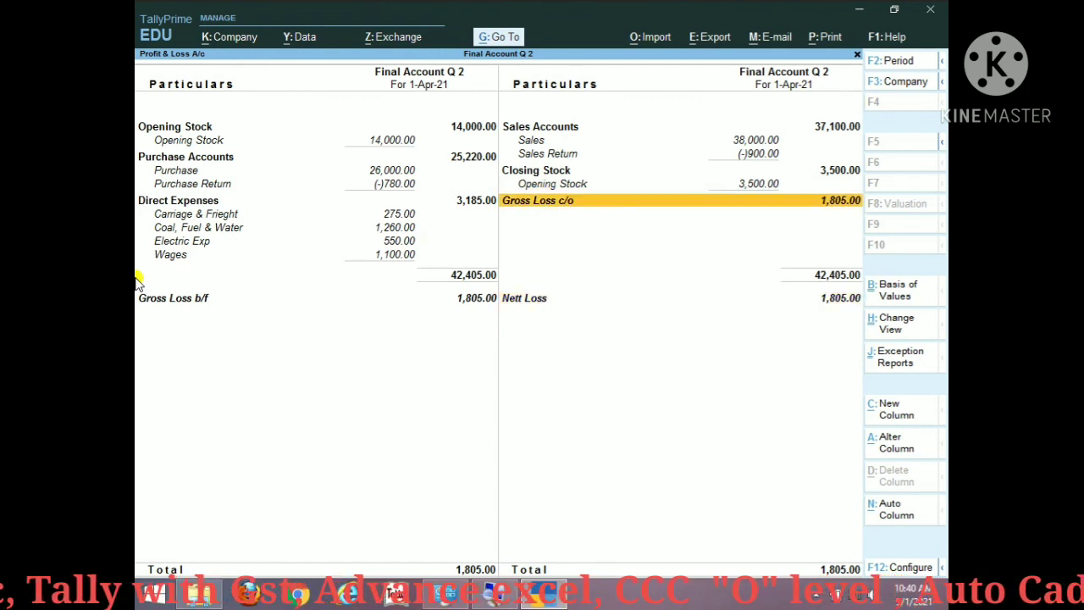
key("Down")
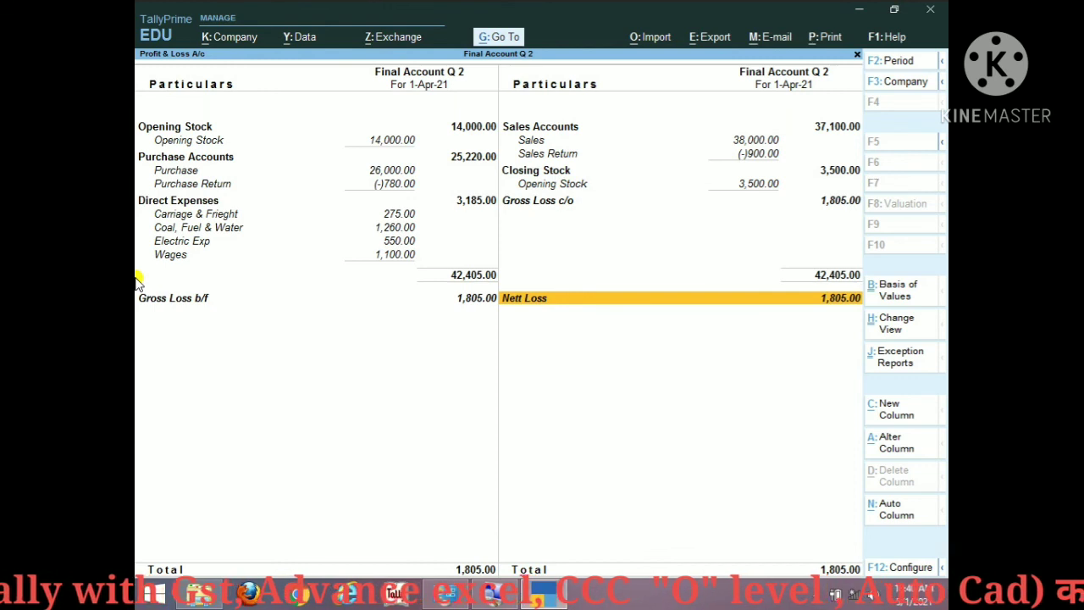
key("Left")
key("Up")
key("Down")
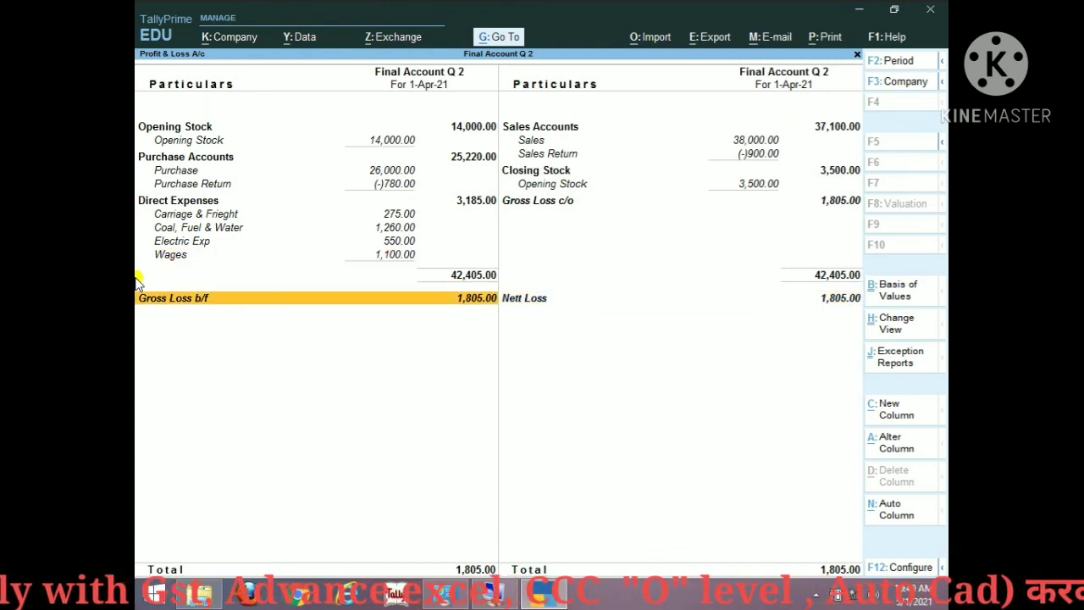
key("Up")
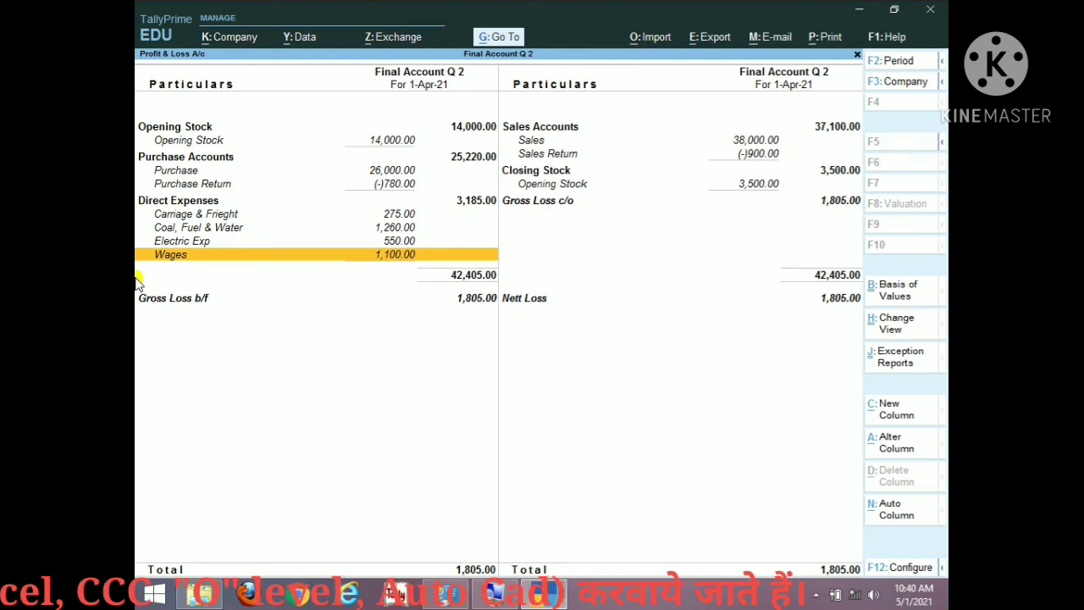
key("Escape")
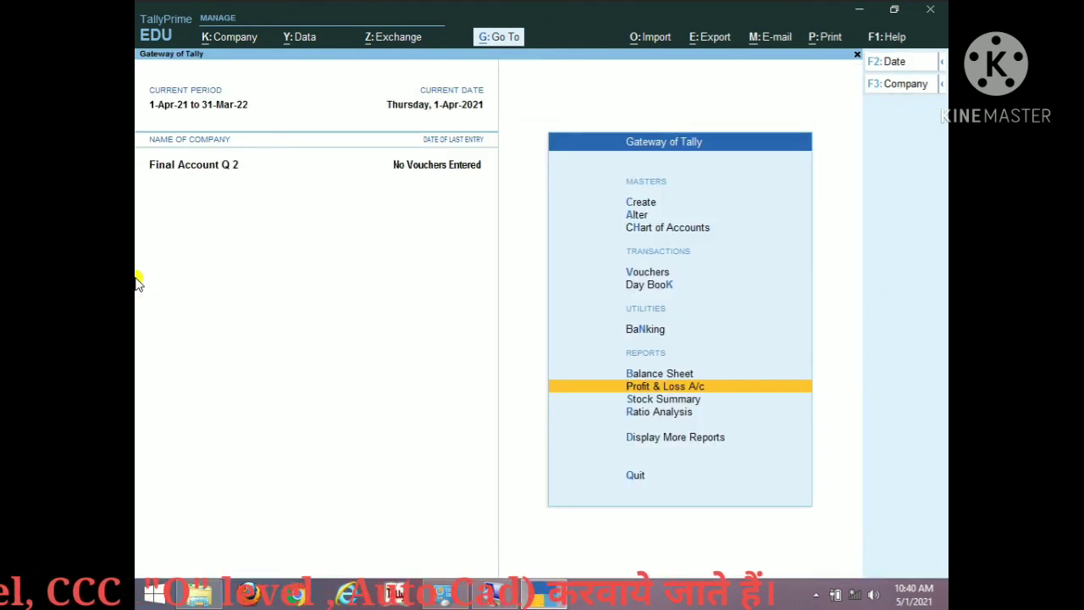